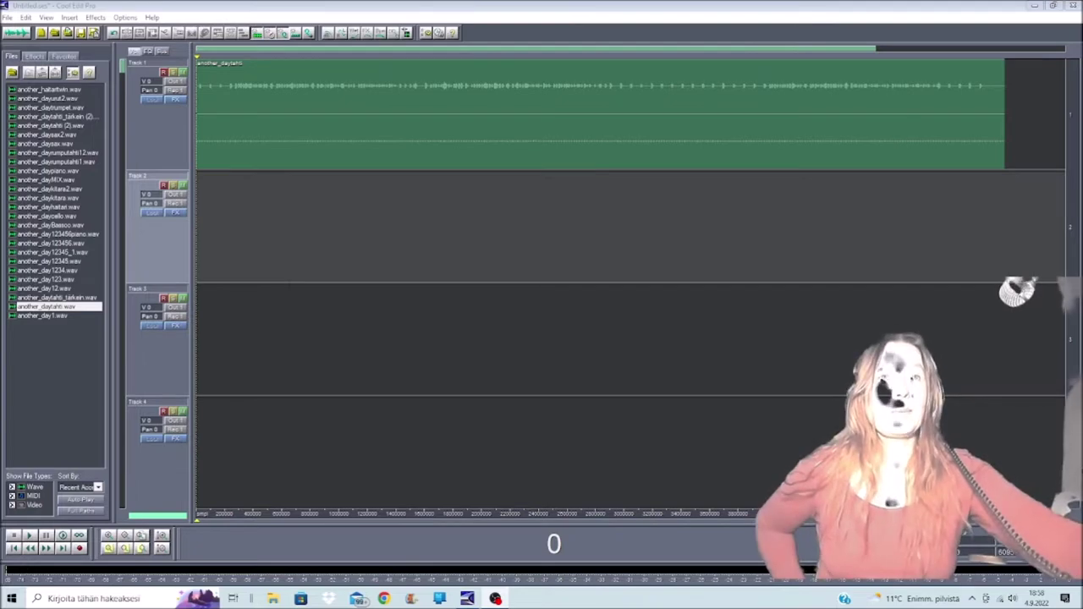
Play track 1 alone, then place another_daytahti_tärkein.wav at the start of track 2 and play both tracks together.
click(29, 536)
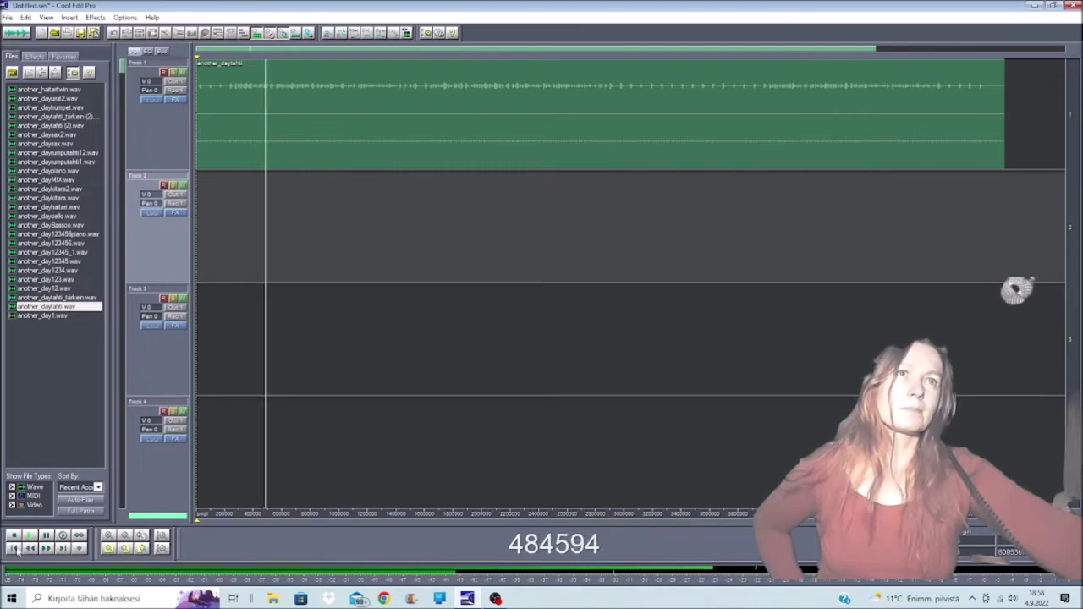
click(14, 536)
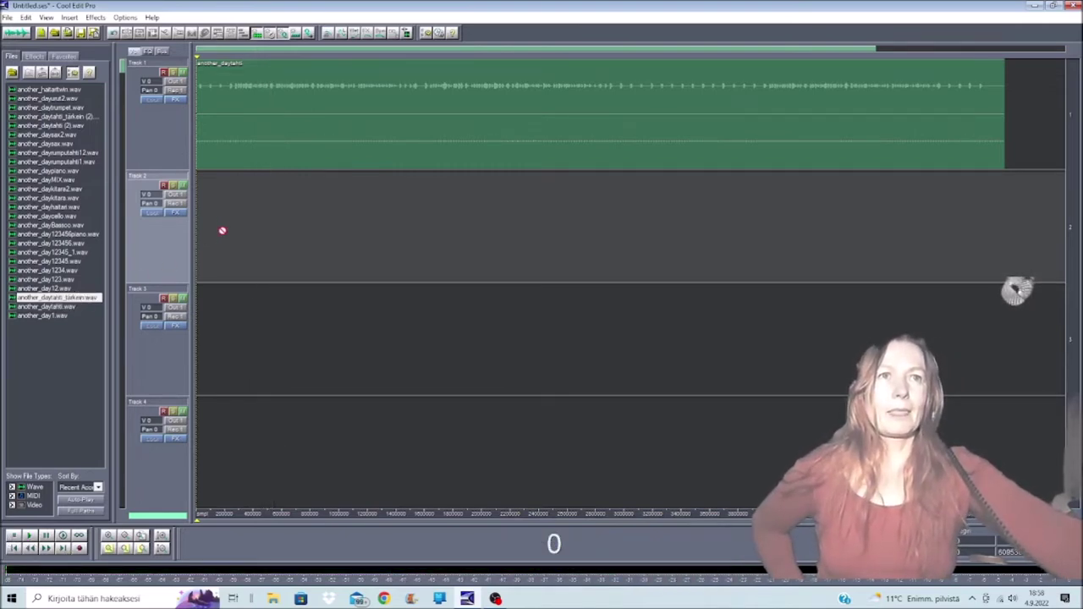
drag(222, 230, 233, 231)
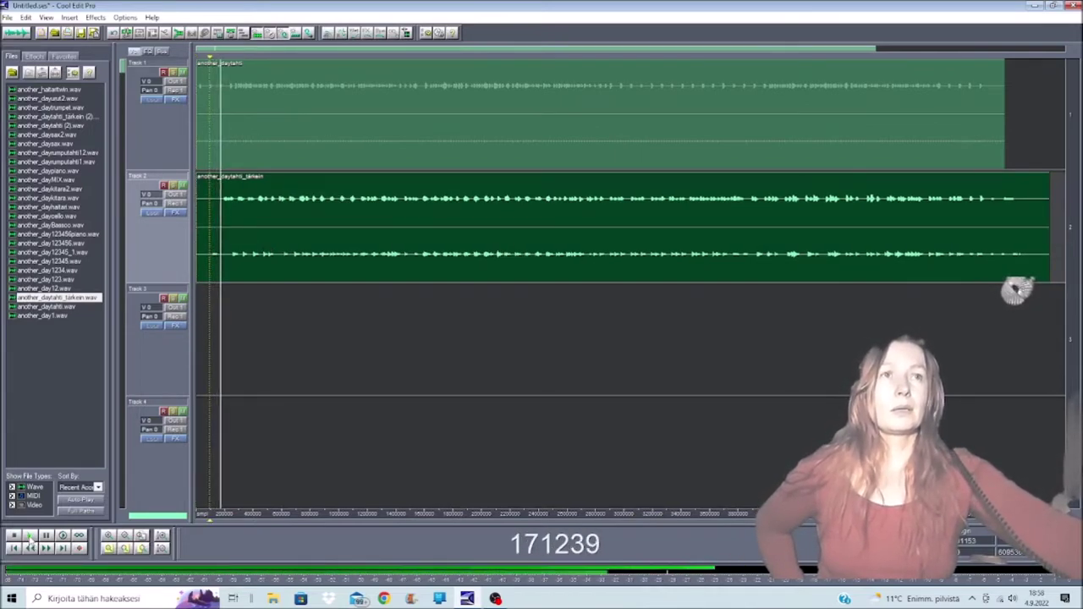
click(15, 536)
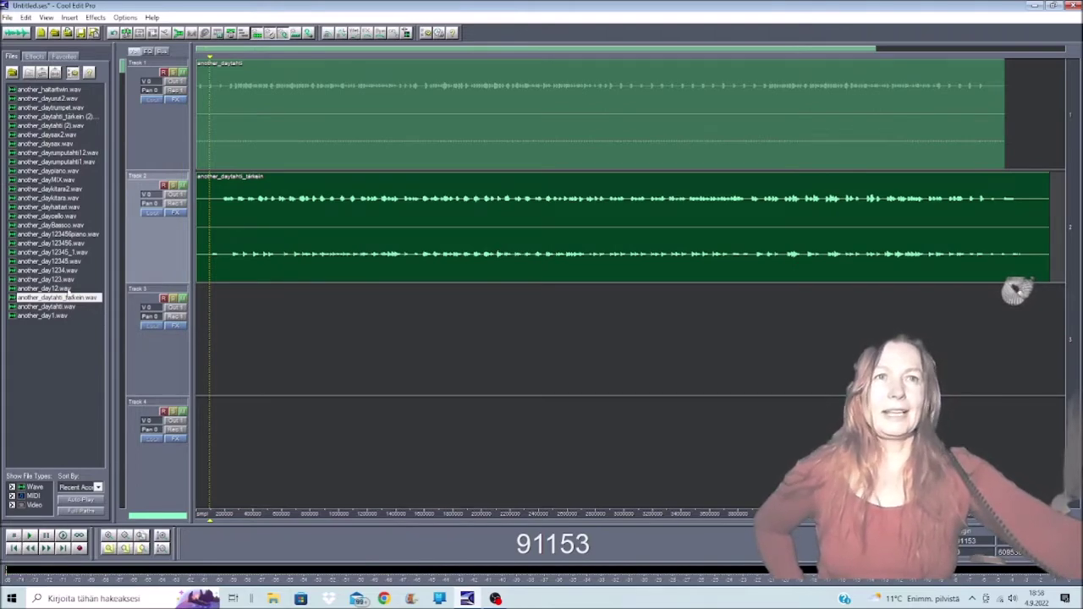
Place another_day12.wav at the start of track 3 and play the three tracks from about sample 221938.
drag(251, 330, 219, 339)
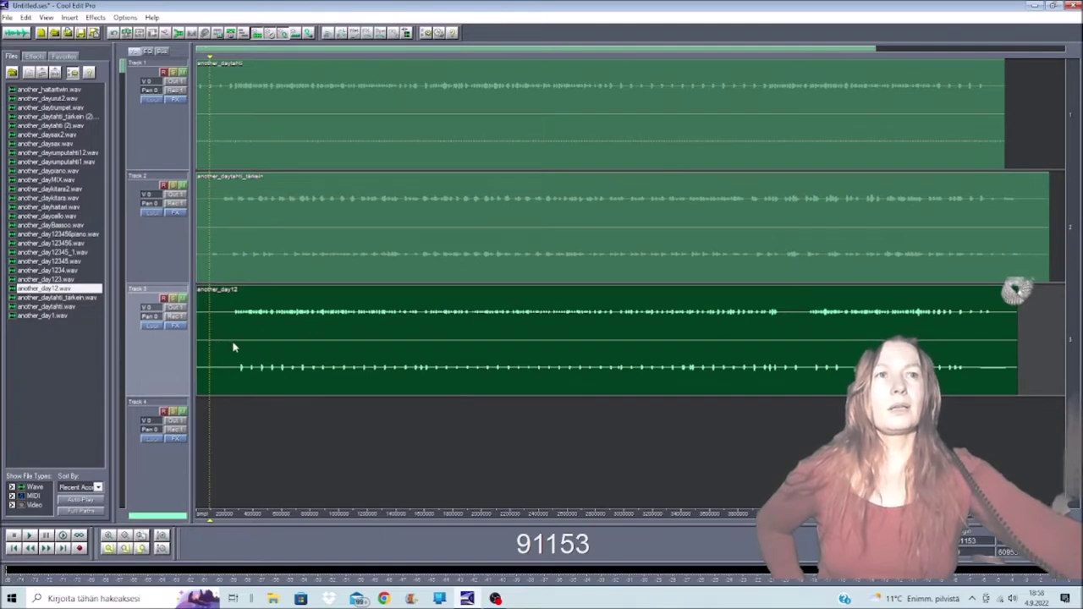
click(229, 367)
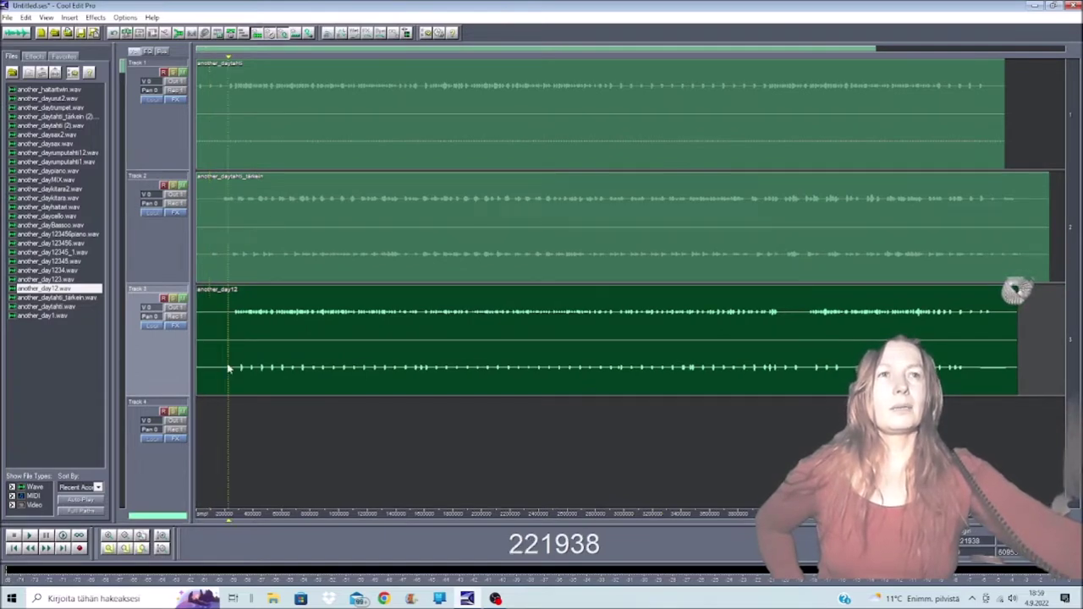
click(30, 536)
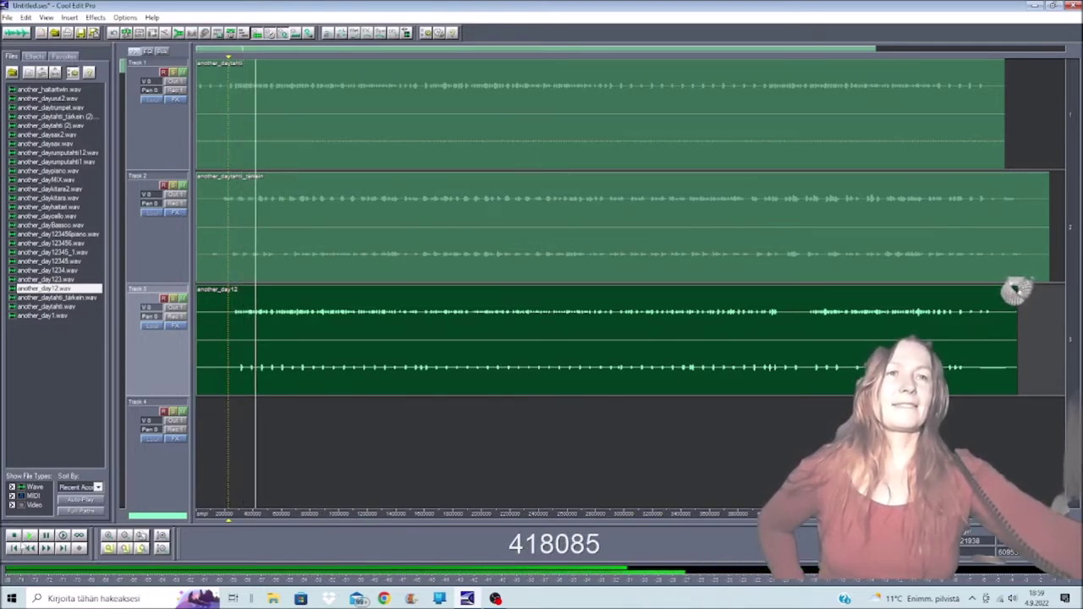
click(13, 537)
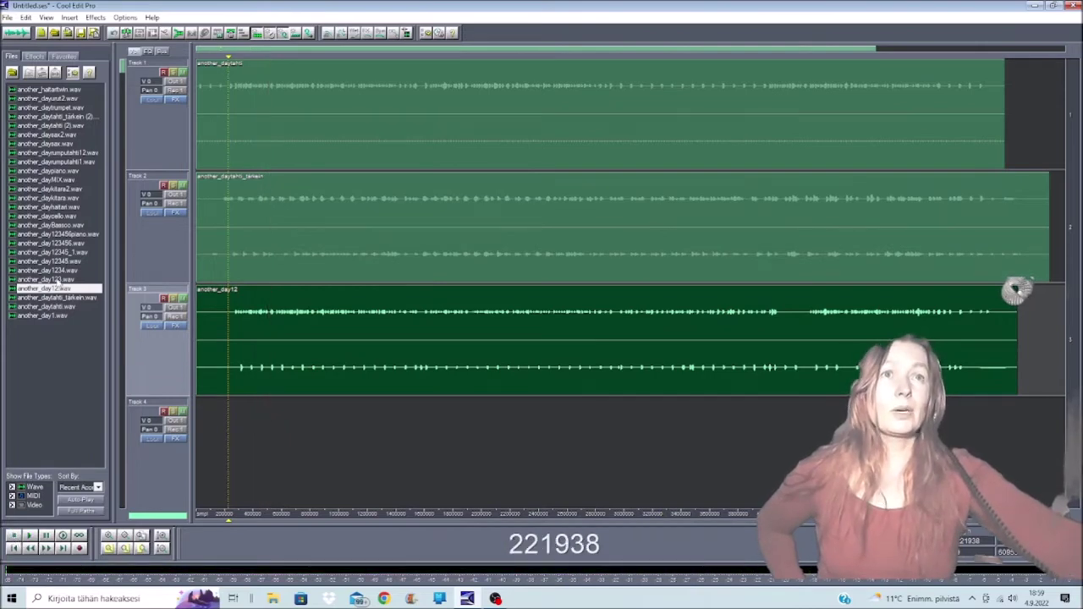
Place another_day123.wav at the start of track 4 and play the four tracks together.
drag(234, 437, 203, 469)
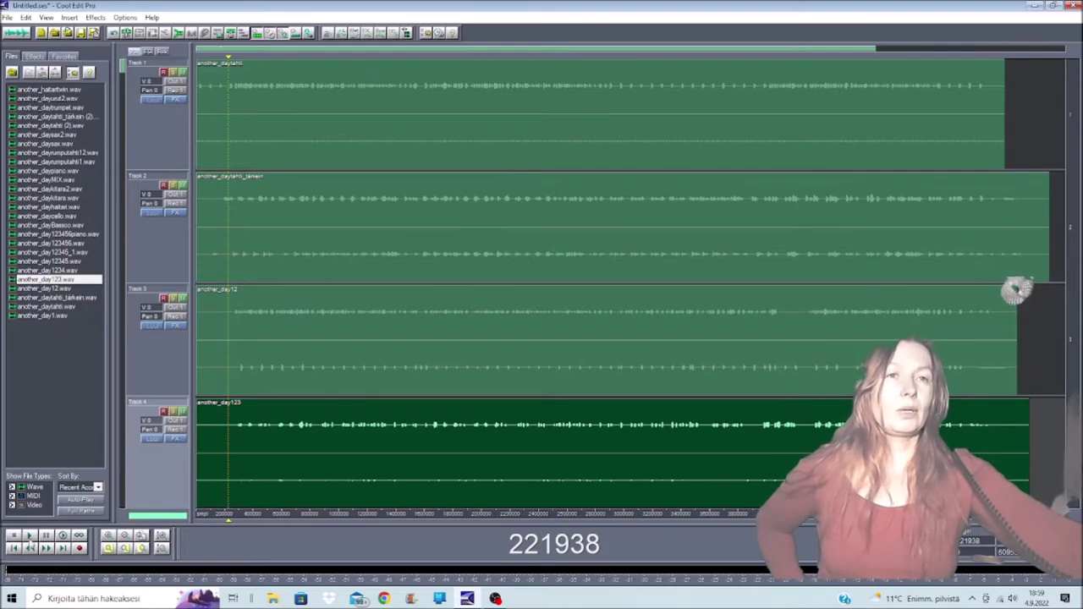
click(29, 536)
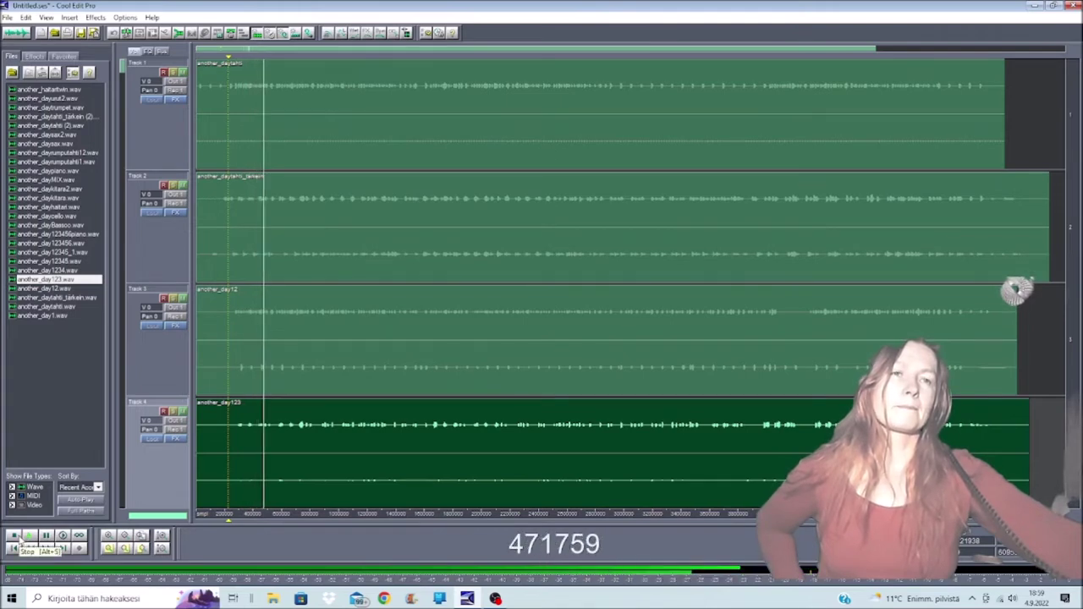
click(14, 537)
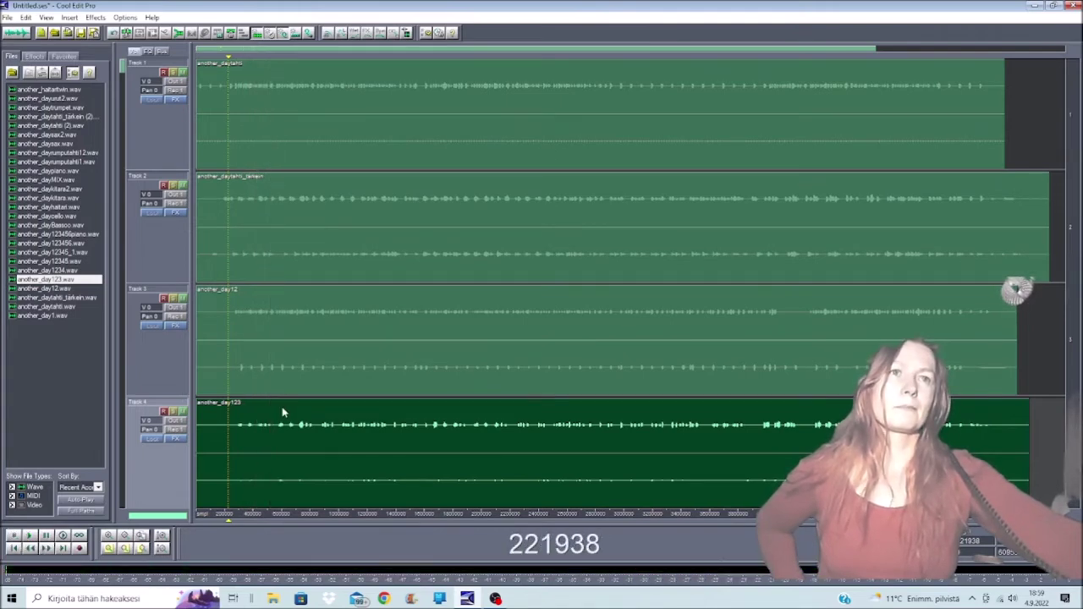
Place another_day1234.wav at the start of track 5 and play the mix with it included.
scroll(284, 412, down, 1)
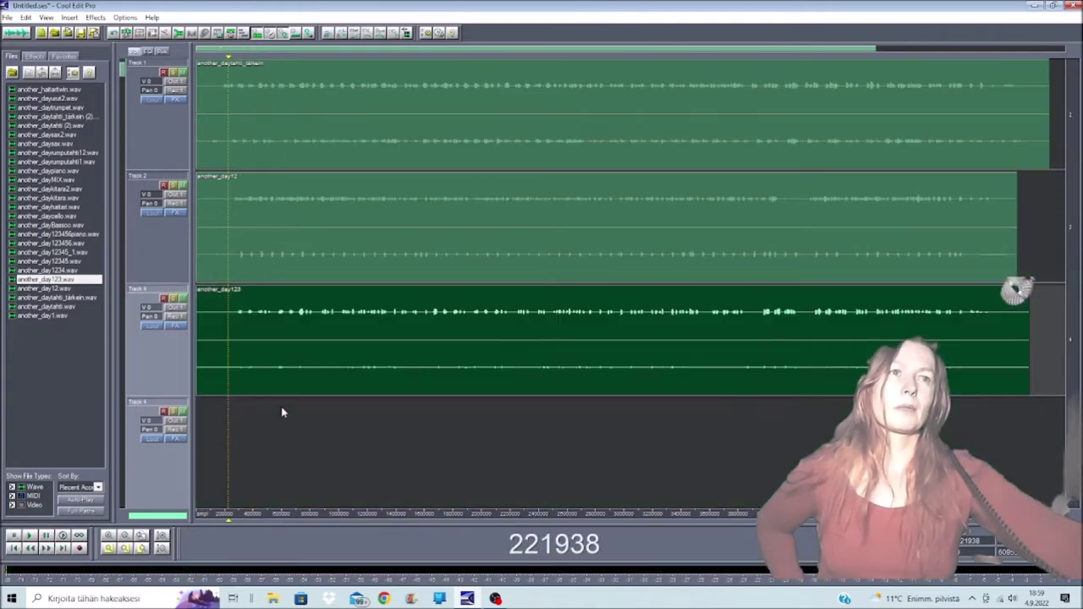
click(73, 271)
drag(224, 428, 252, 452)
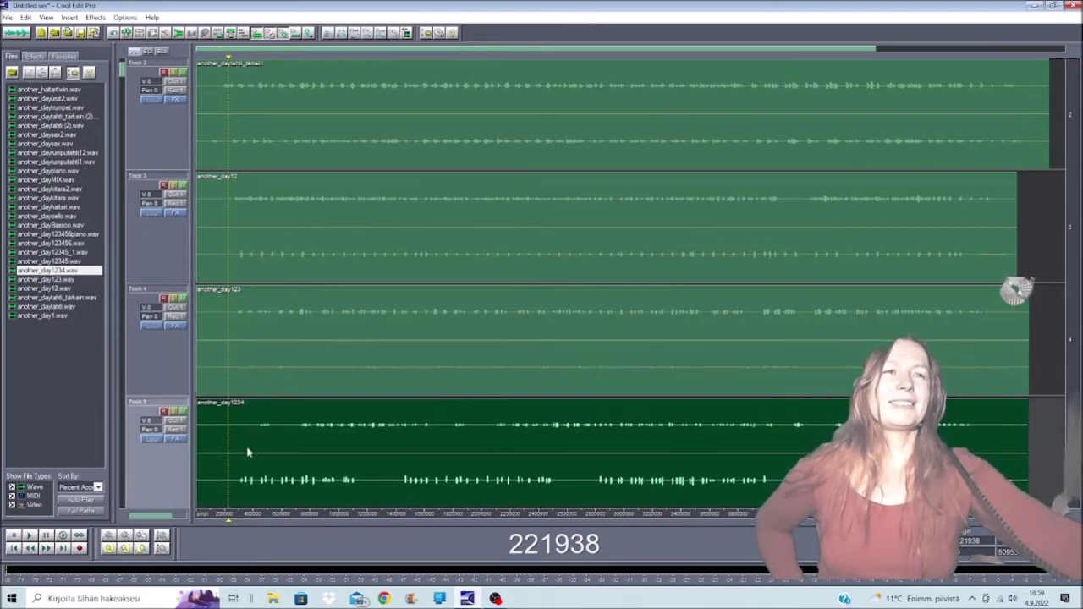
click(29, 536)
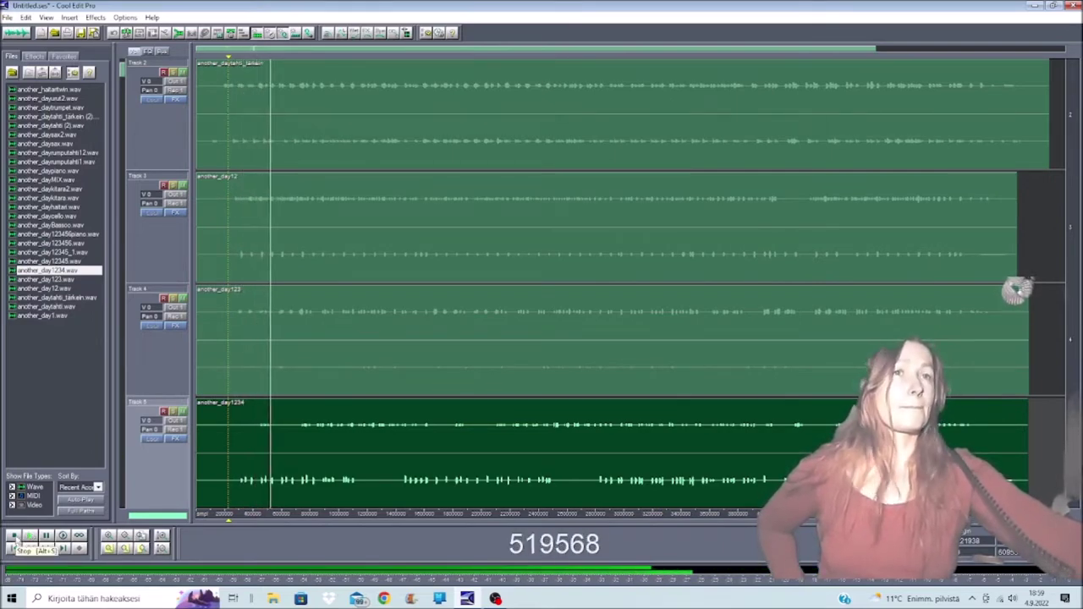
click(12, 536)
Place another_day12345.wav at the start of track 6 and play the mix with it included.
scroll(333, 413, down, 1)
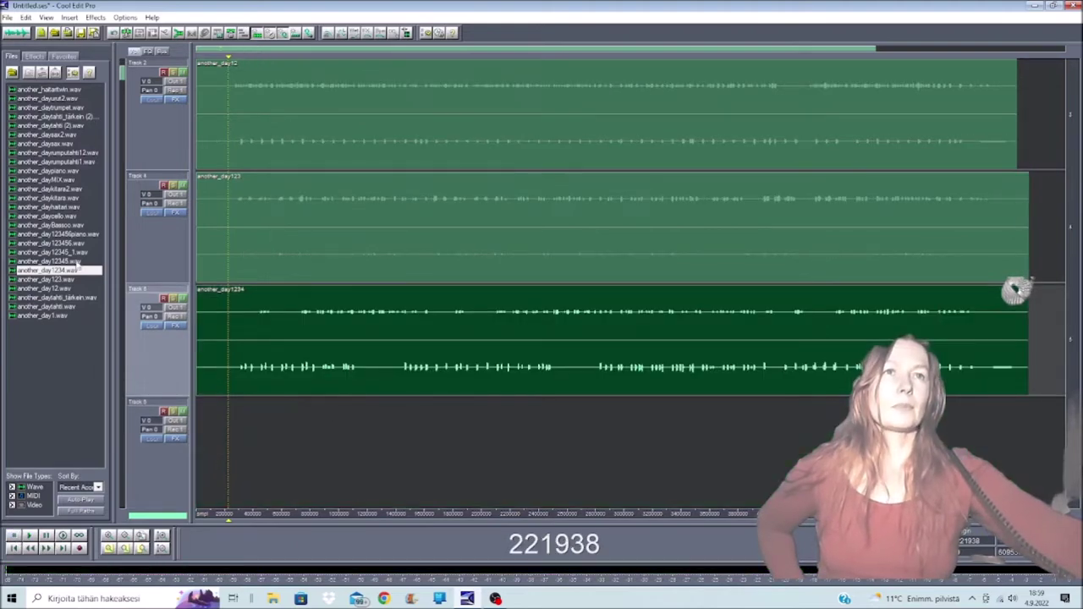
drag(258, 436, 216, 444)
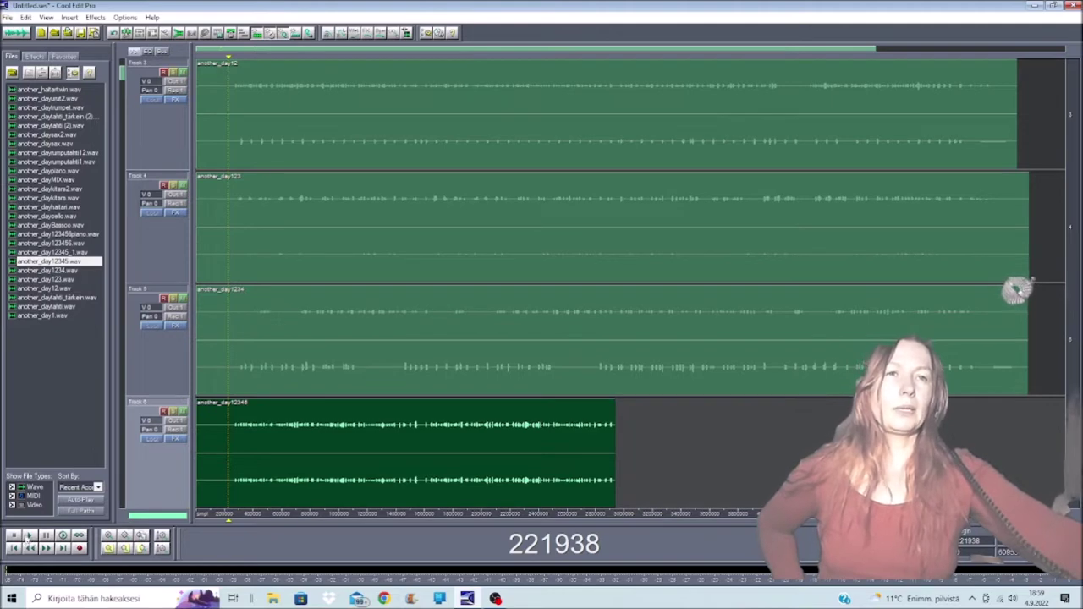
click(28, 537)
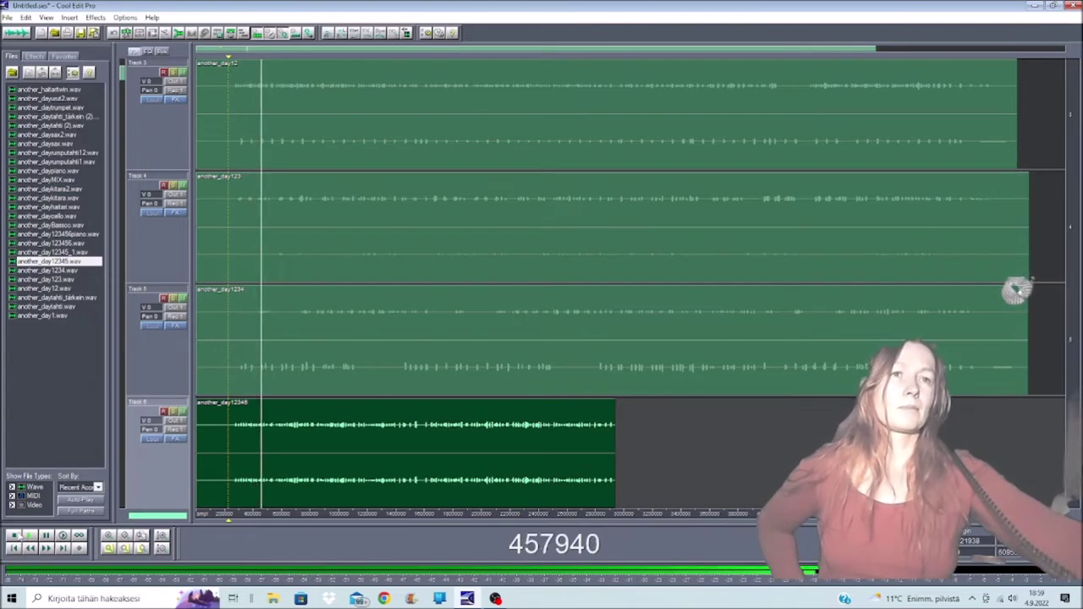
click(14, 536)
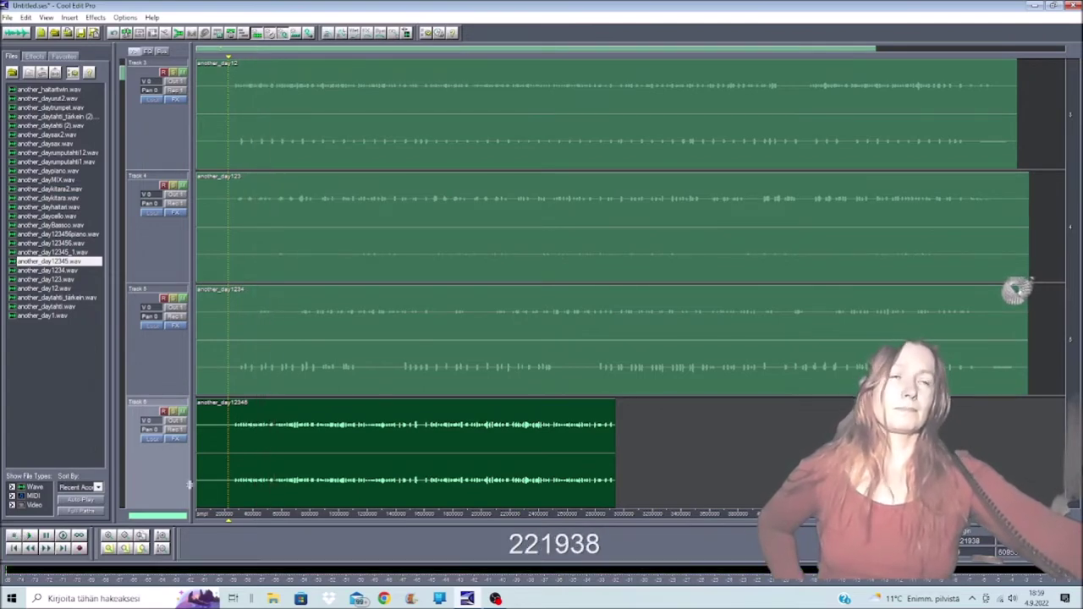
Place another_day123456.wav at the start of track 7 and play the mix with it included.
scroll(230, 453, down, 1)
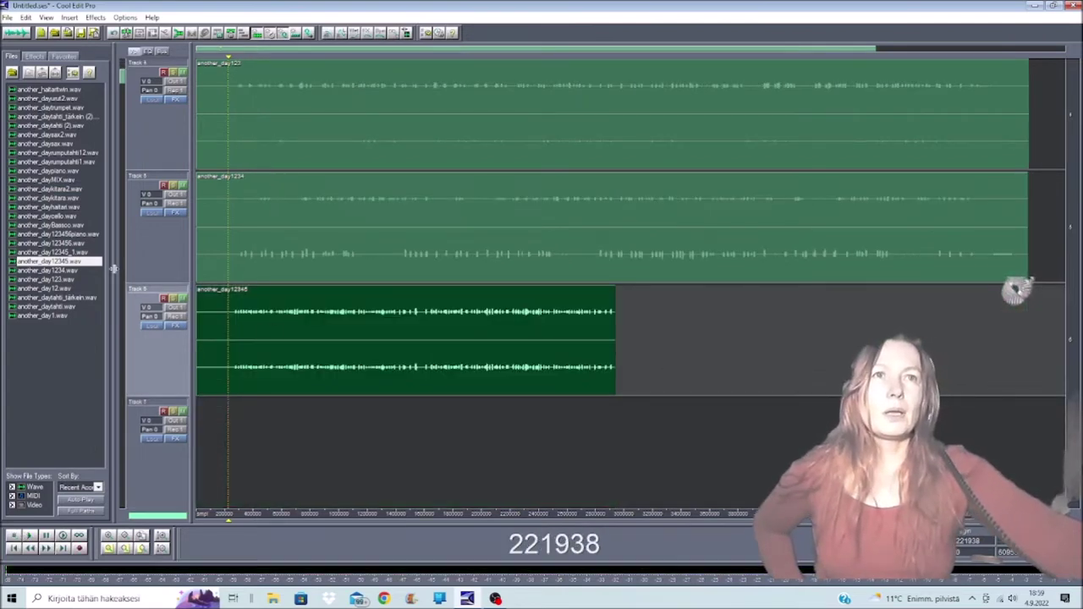
click(70, 243)
drag(226, 436, 297, 443)
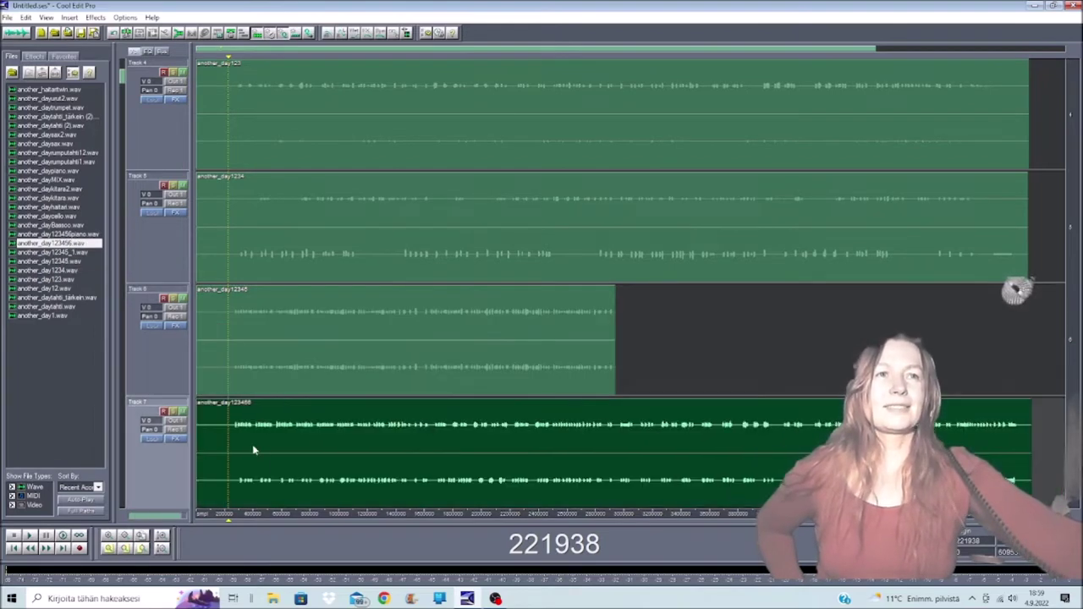
click(30, 535)
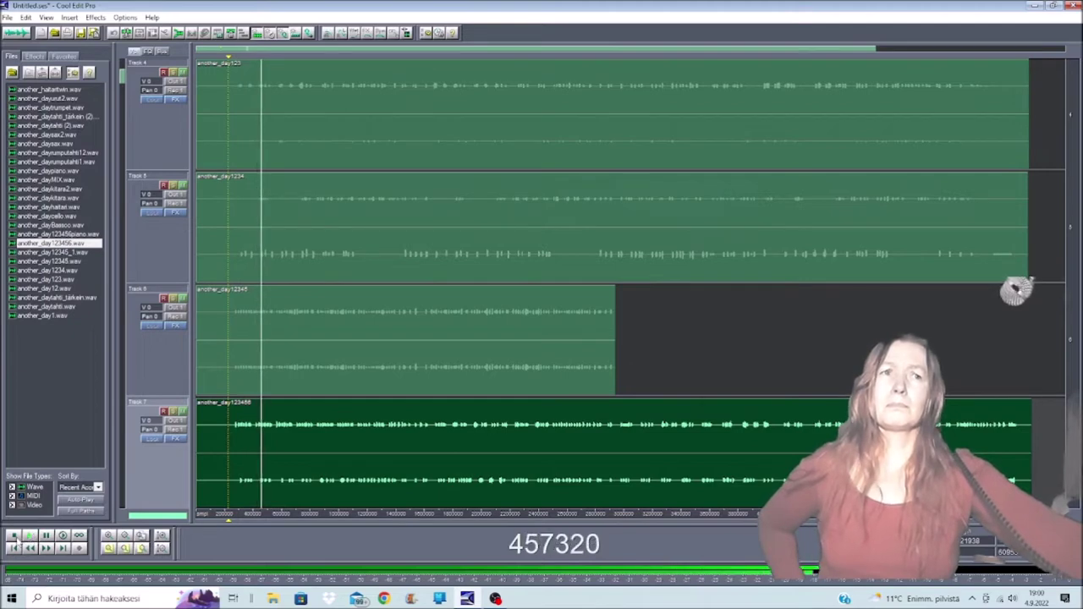
click(12, 538)
Place another_day123456piano.wav at the start of track 8 and play the mix with it included.
scroll(310, 454, down, 1)
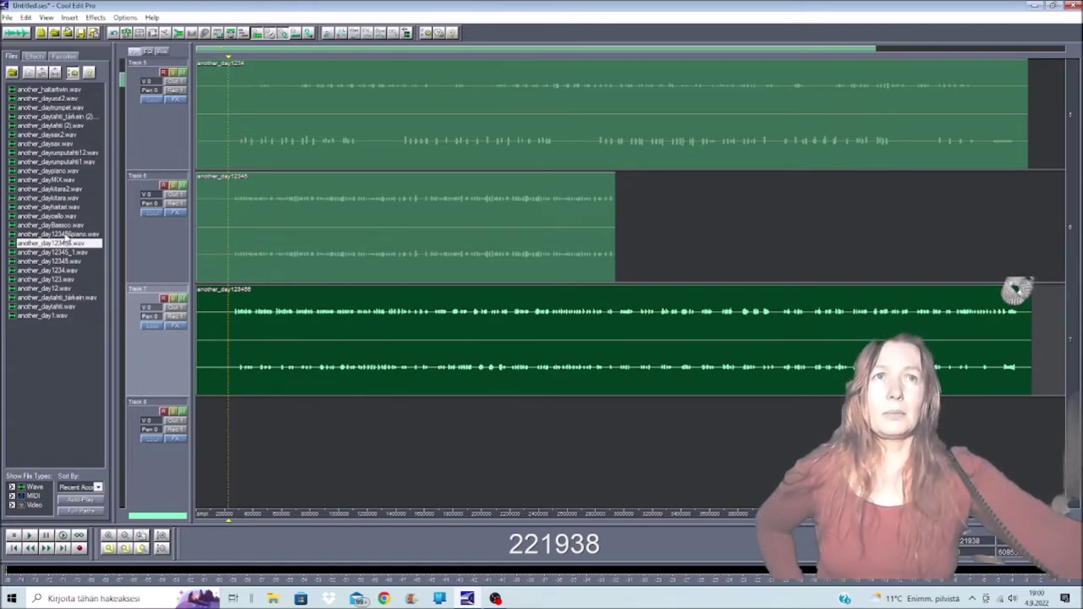
drag(194, 390, 226, 426)
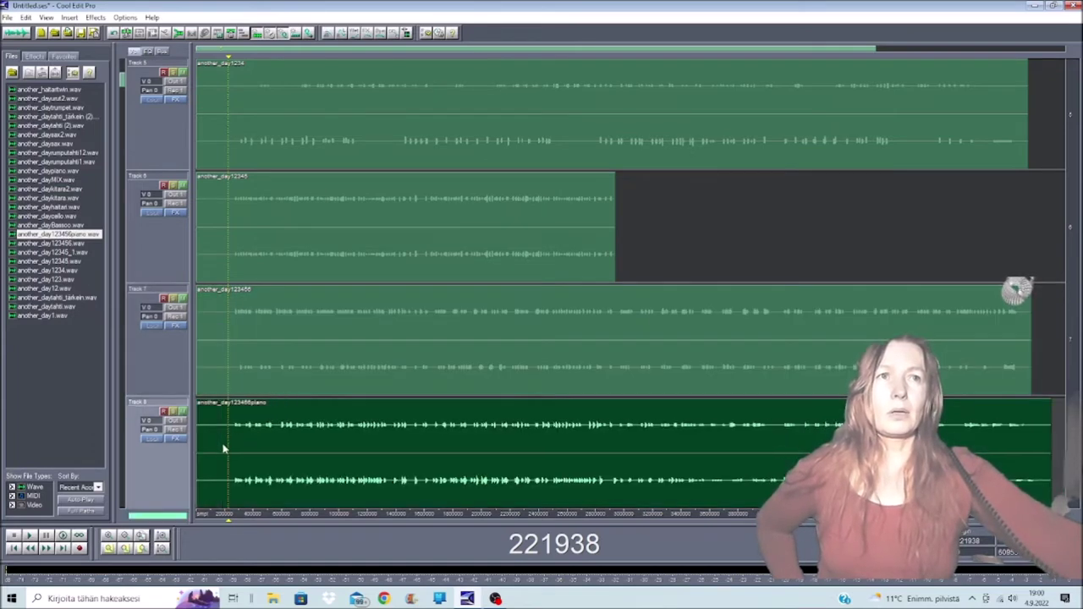
click(29, 535)
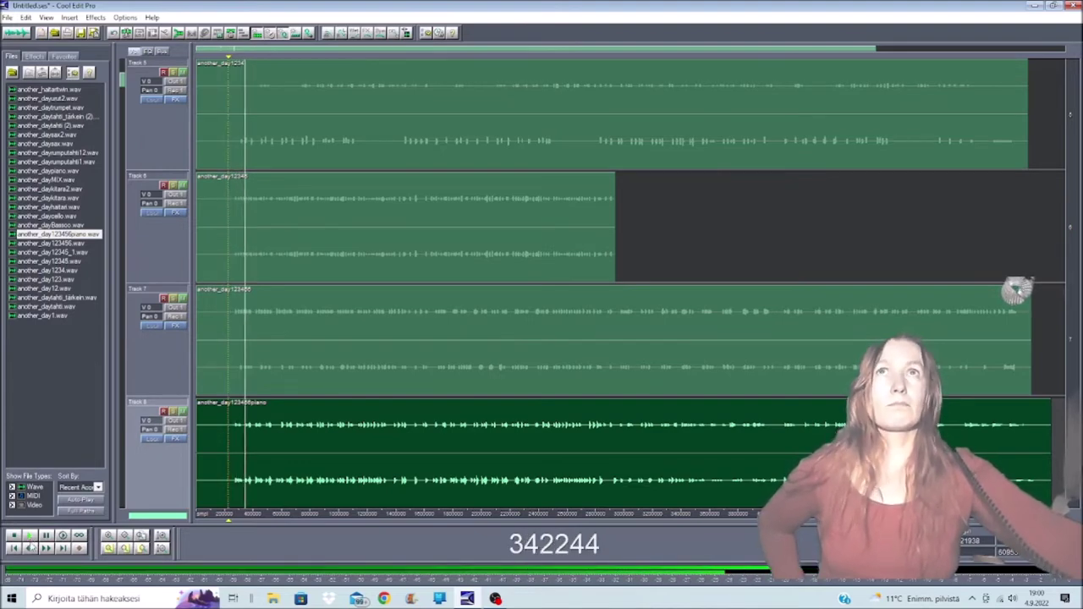
click(13, 537)
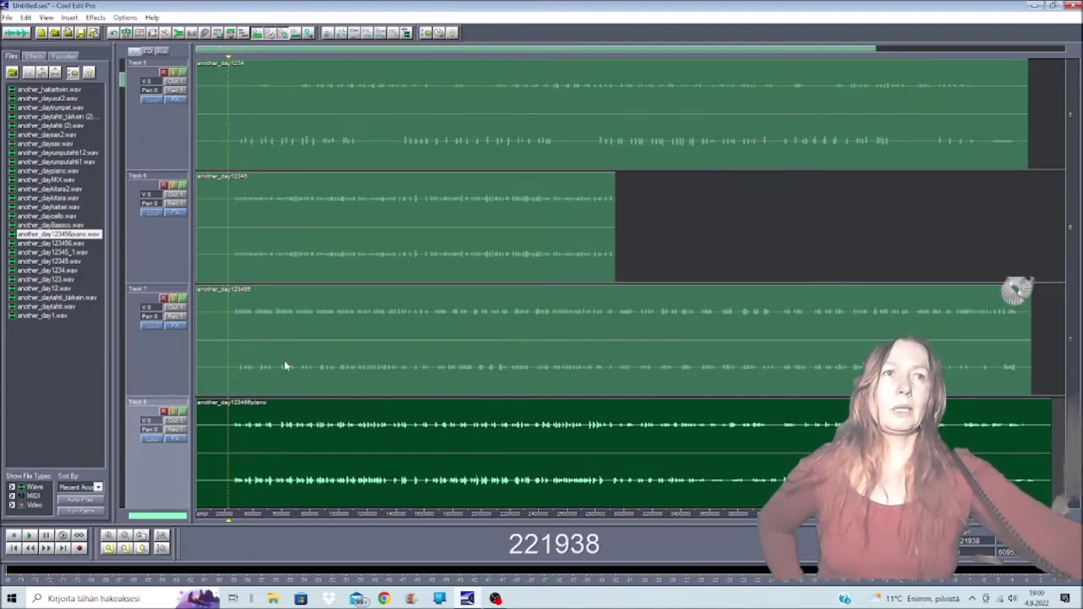
Remove the another_day123456 clip from track 7, move the piano clip from track 8 into its place and play the mix.
right_click(281, 357)
click(313, 327)
drag(230, 449, 225, 337)
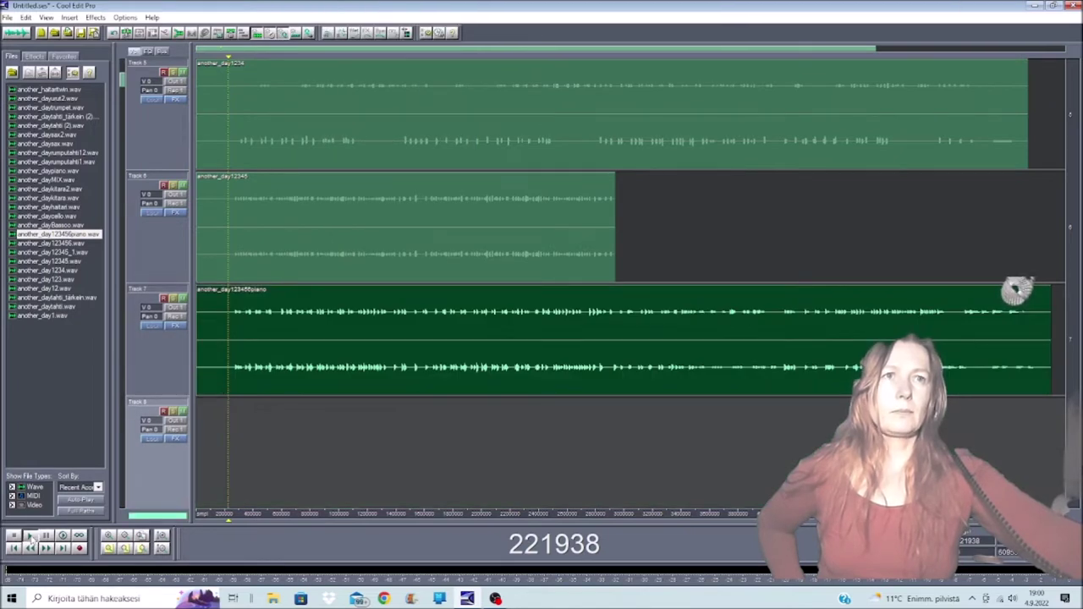
click(29, 537)
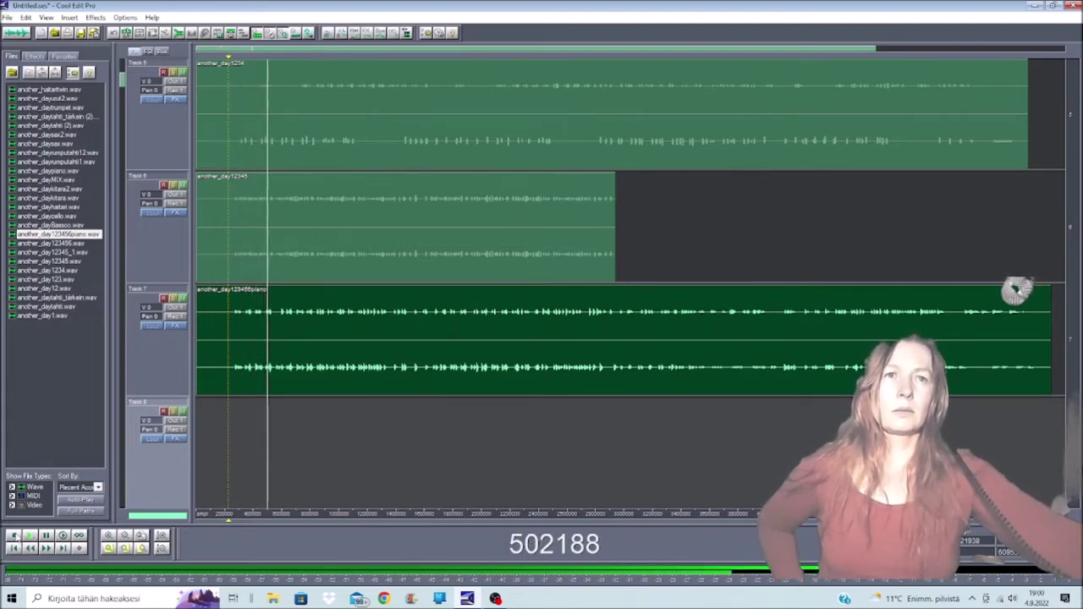
click(15, 536)
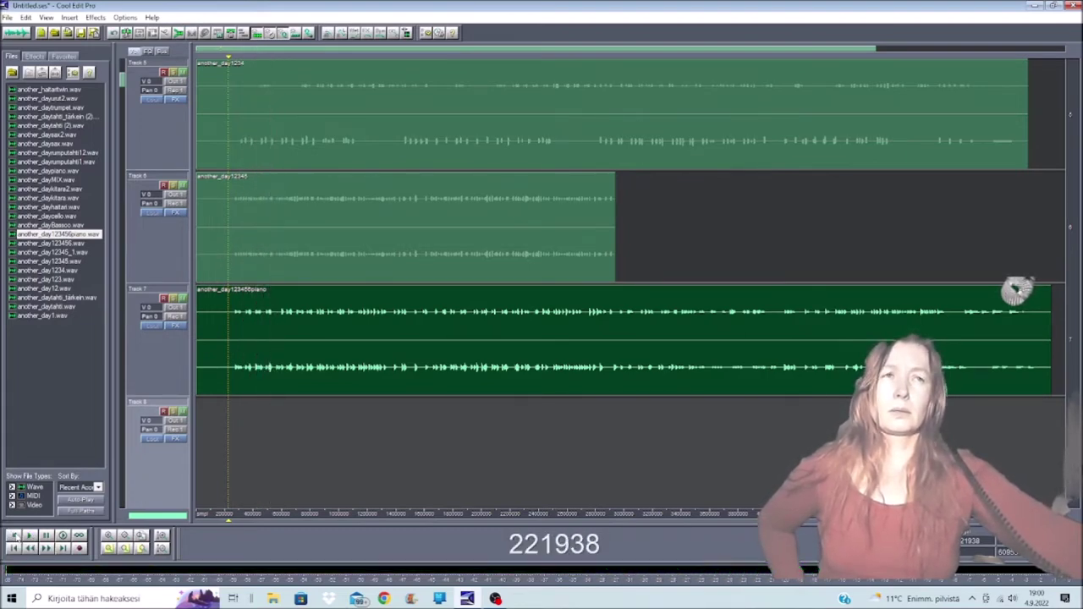
Replace the another_day123456piano clip on track 7 with another_haitaritwin.wav, starting at the beginning of the session.
right_click(309, 365)
click(328, 322)
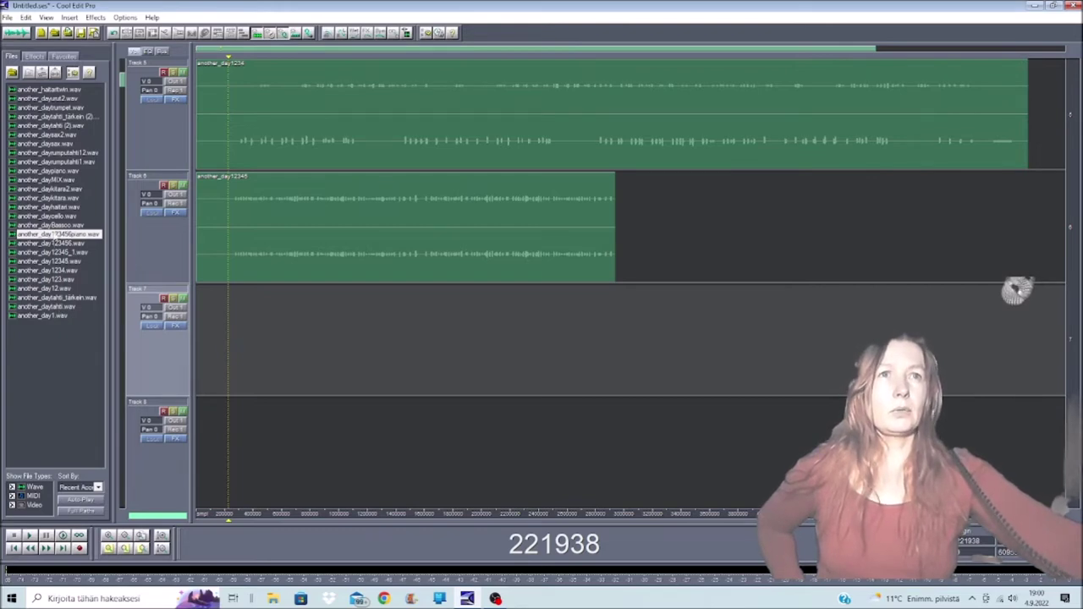
click(42, 91)
drag(232, 319, 271, 339)
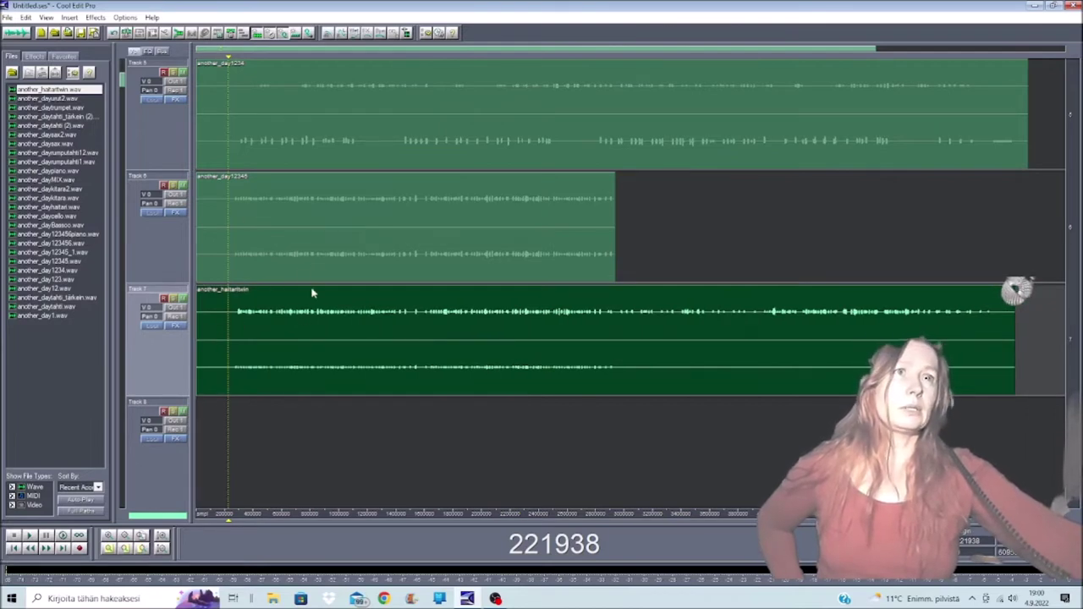
Remove the another_day12345 clip from track 6 and move the another_haitaritwin clip from track 7 to the start of track 6.
right_click(256, 237)
click(309, 561)
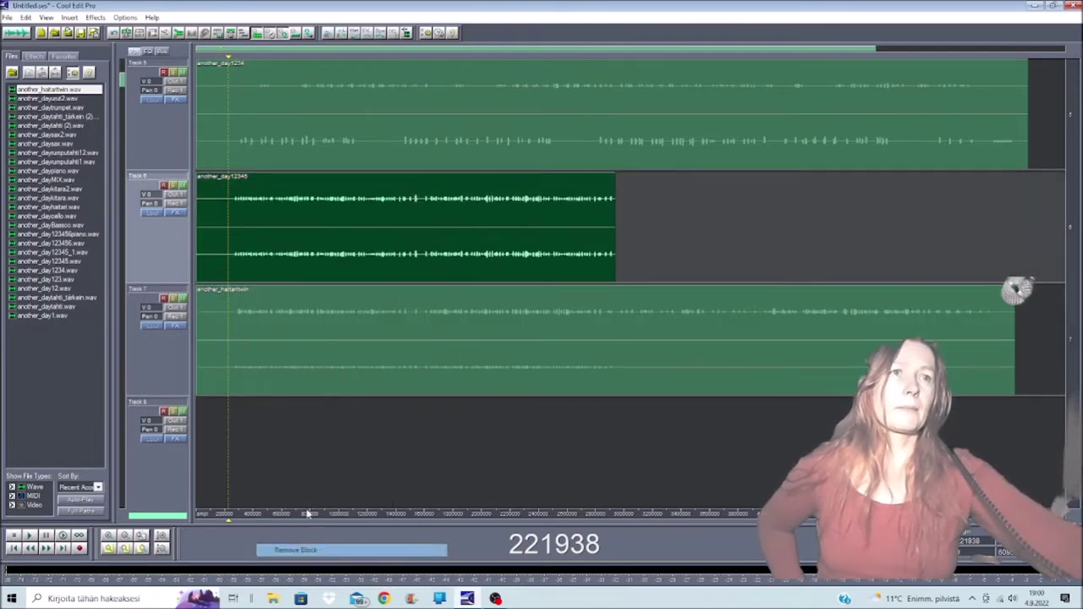
drag(278, 308, 191, 239)
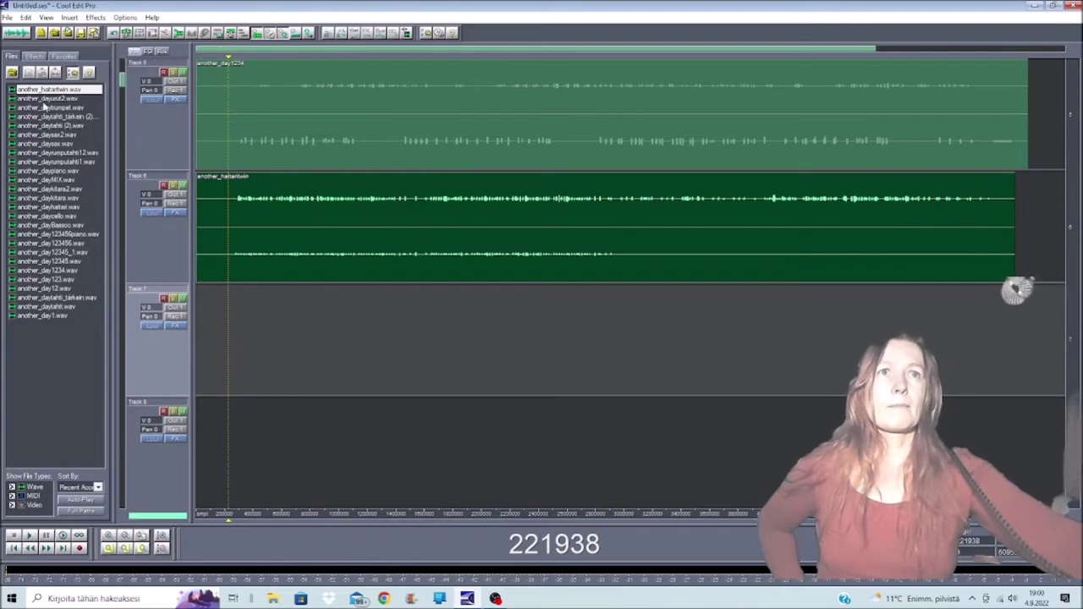
Place another_dayurut2.wav at the start of track 7 and play the mix with it included.
drag(205, 324, 212, 330)
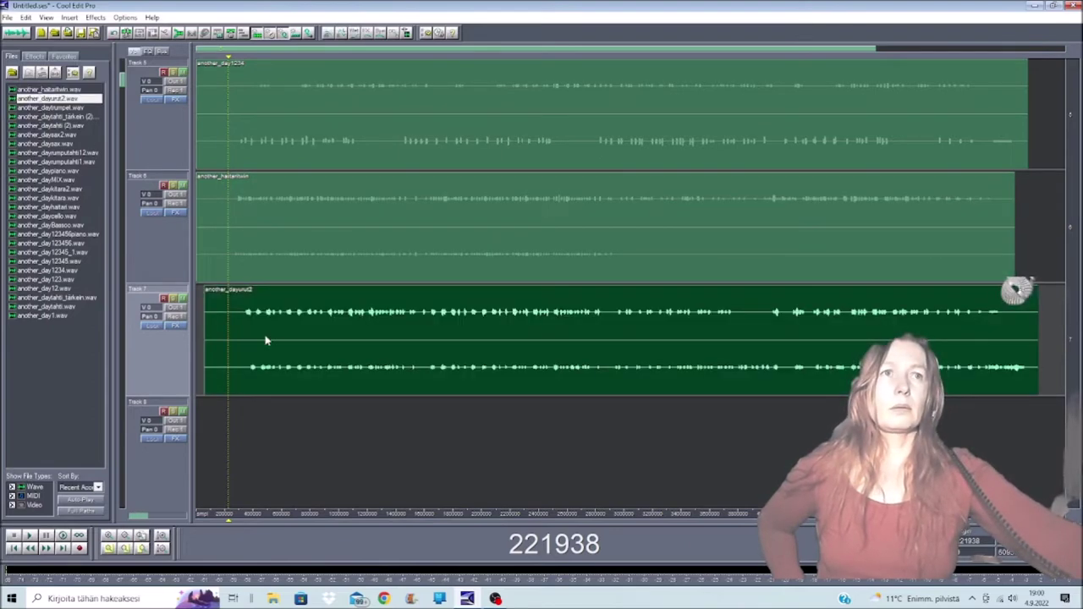
click(28, 536)
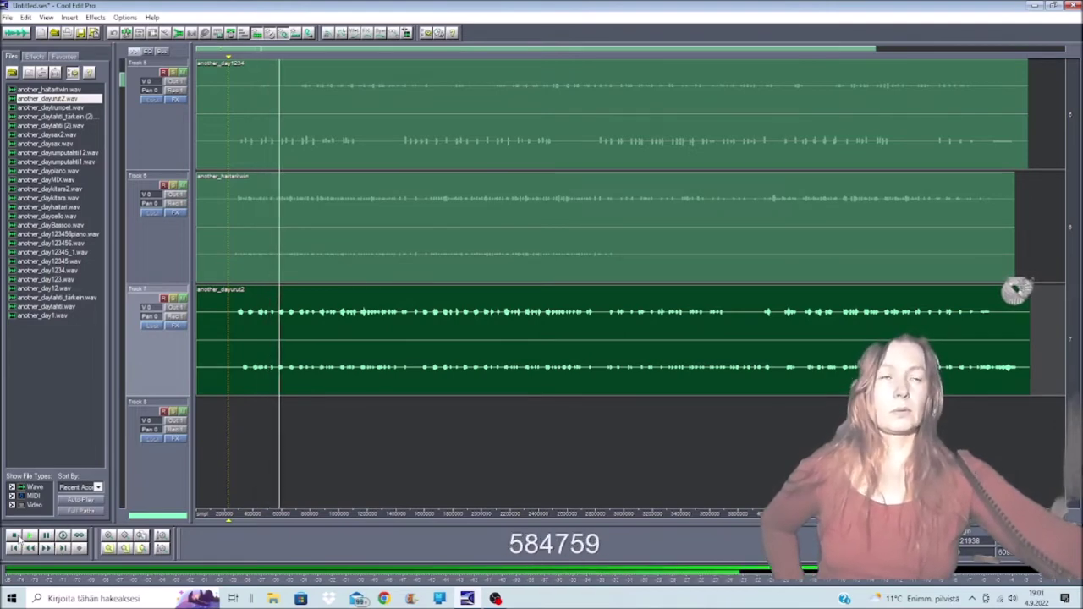
click(15, 537)
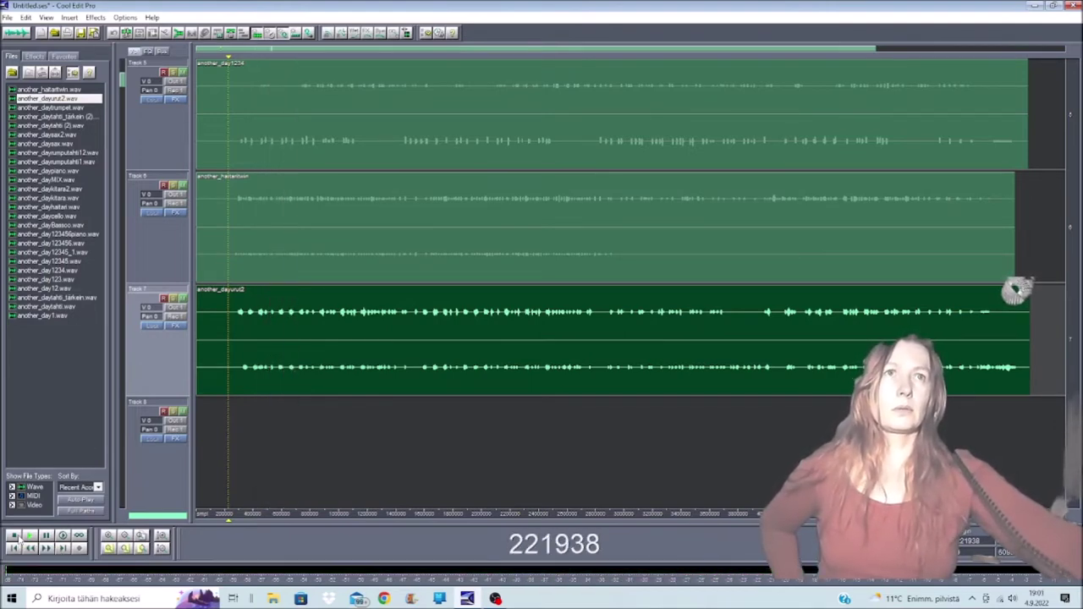
Place another_daytrumpet.wav at the start of track 8 and play the mix with it included.
click(228, 455)
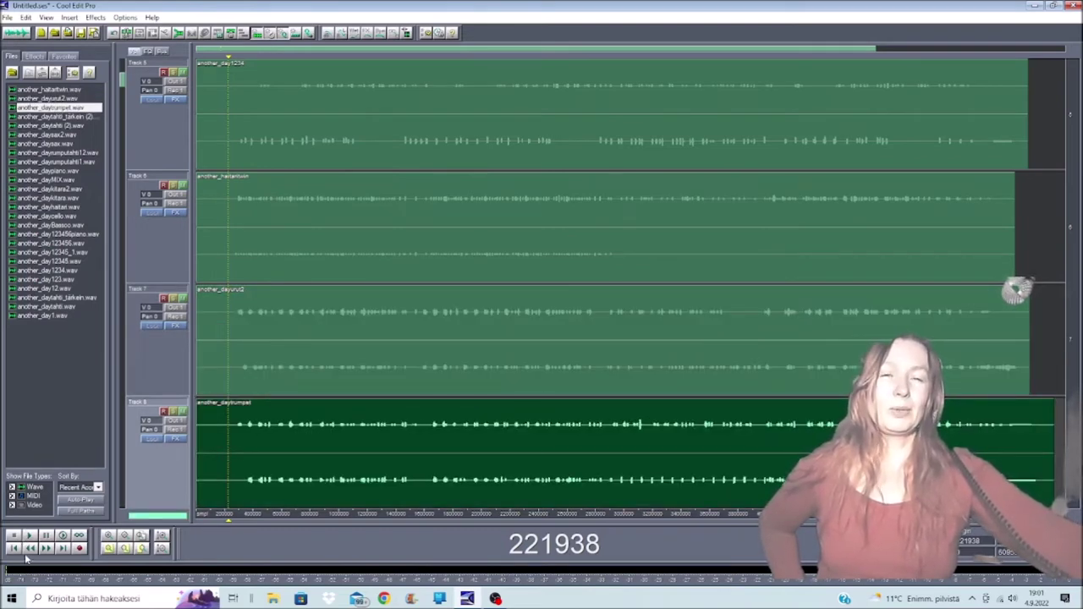
click(28, 537)
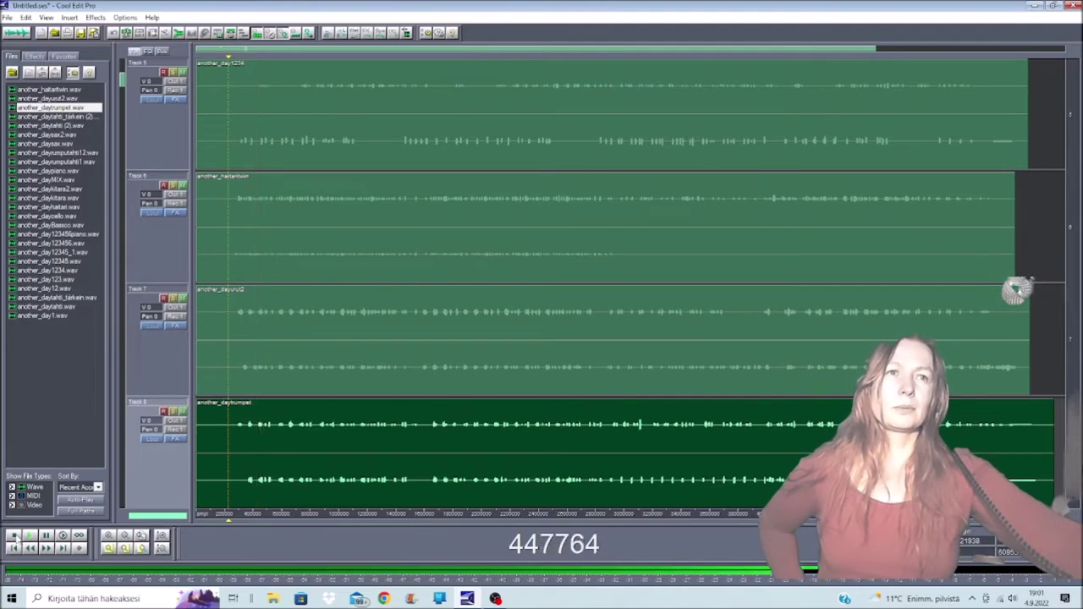
click(12, 536)
Try another_daytahti (2).wav at the start of track 9, play the mix and remove the clip again.
scroll(264, 446, down, 1)
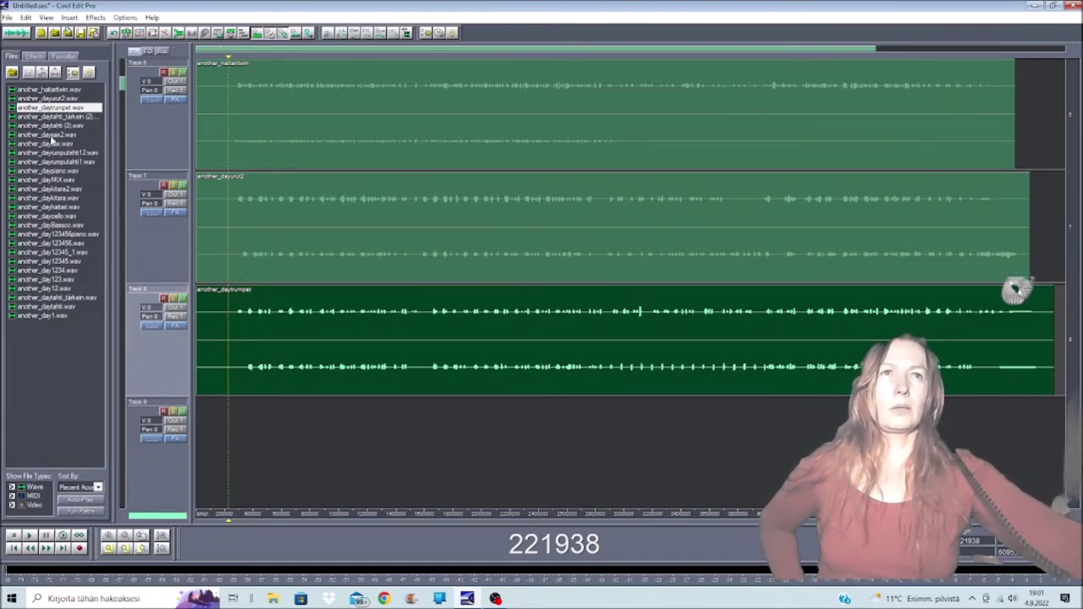
drag(53, 127, 242, 416)
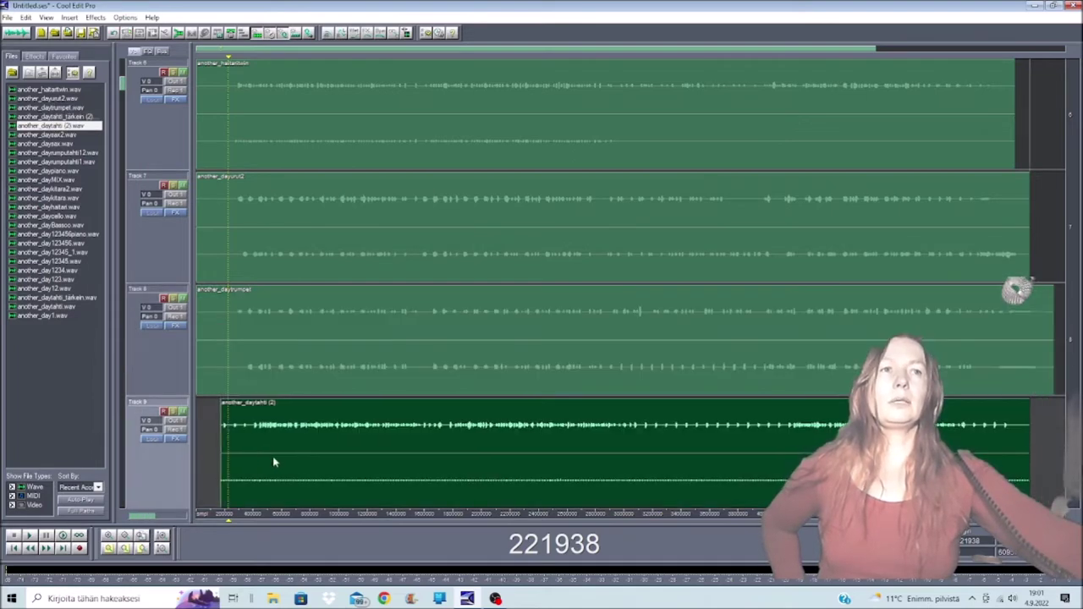
click(30, 535)
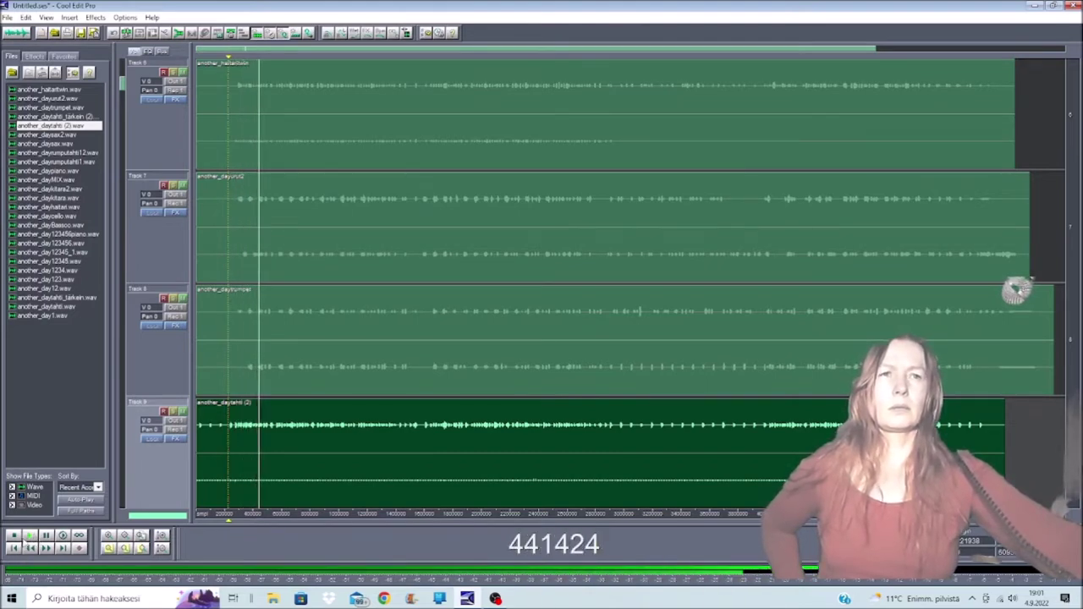
click(12, 536)
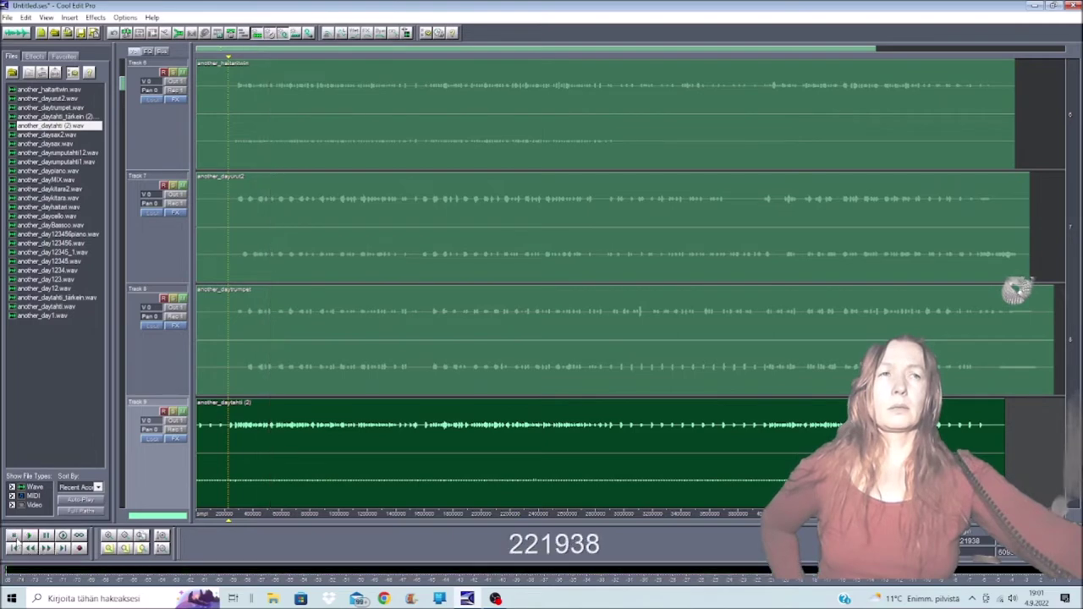
click(301, 416)
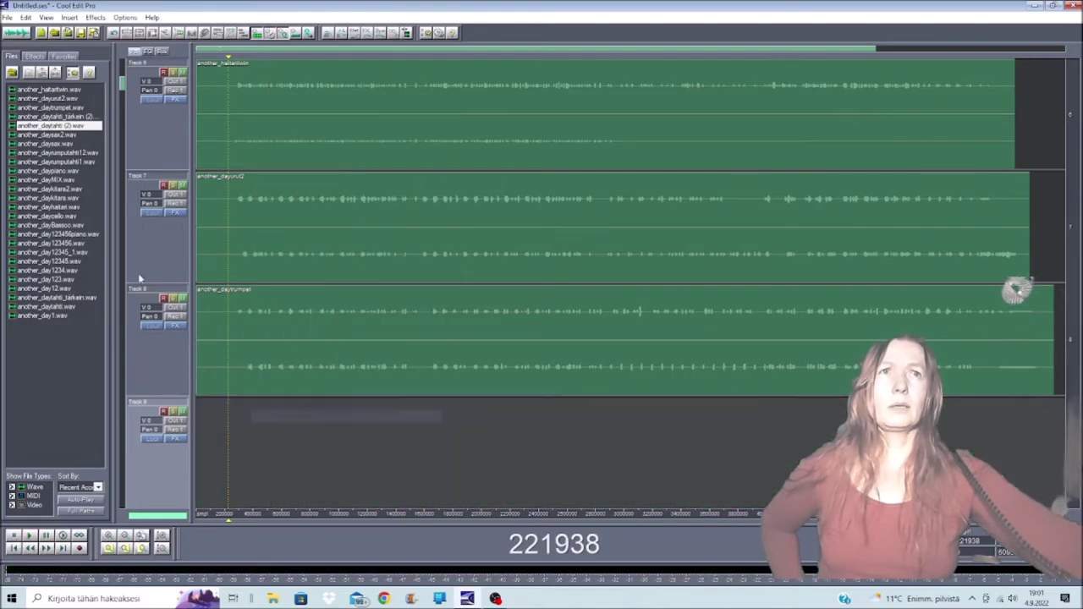
Place another_daysax2.wav at the start of track 9 and play the mix with it included.
drag(259, 484, 226, 474)
scroll(230, 469, down, 1)
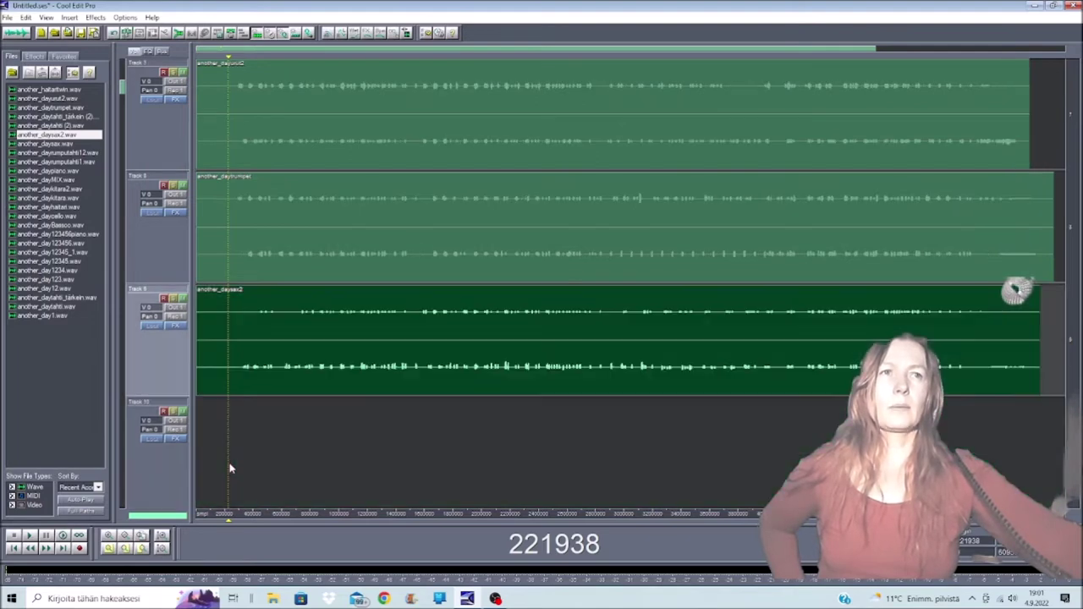
click(29, 536)
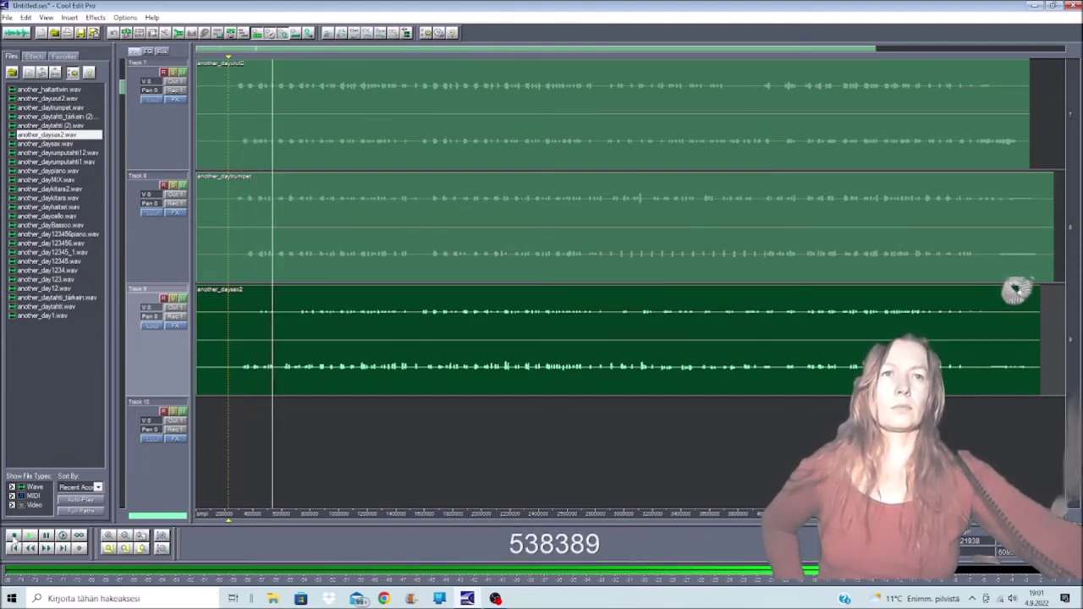
key(space)
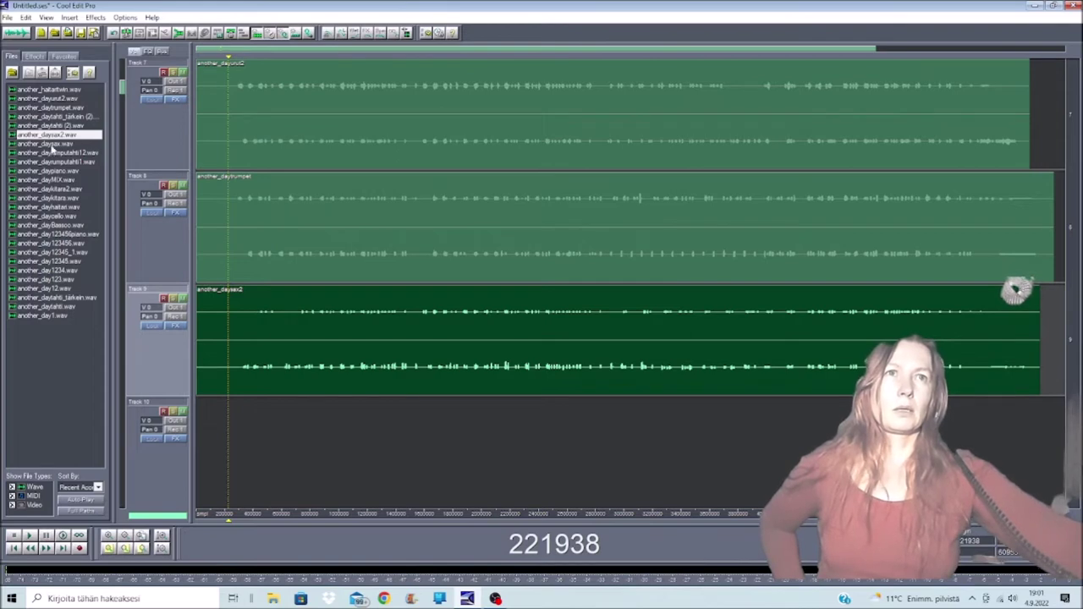
Place another_daysax.wav at the start of track 10 and play the mix with it included.
drag(208, 444, 211, 446)
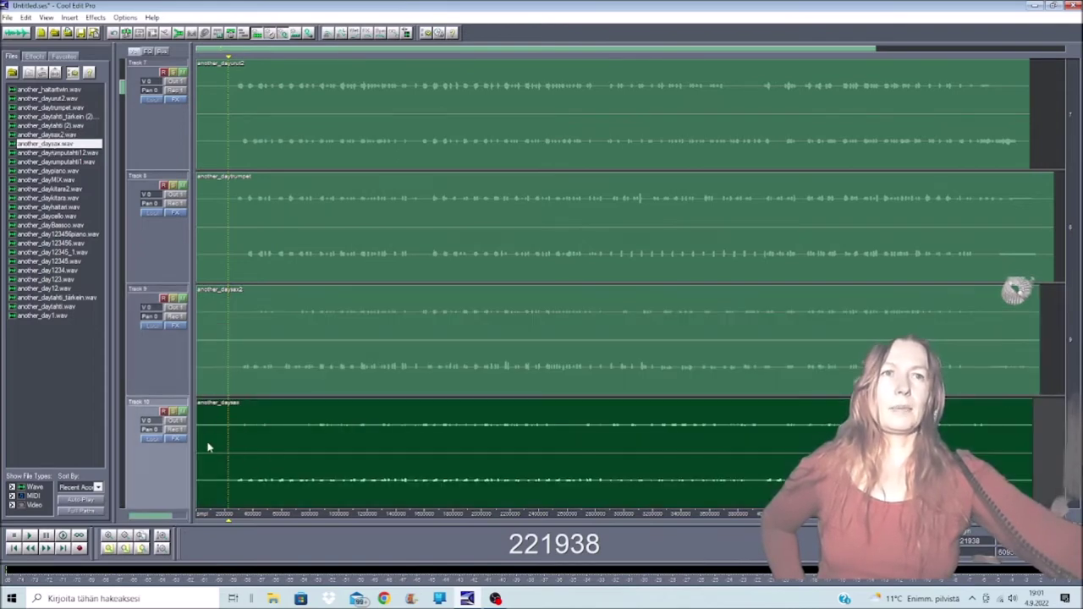
click(28, 536)
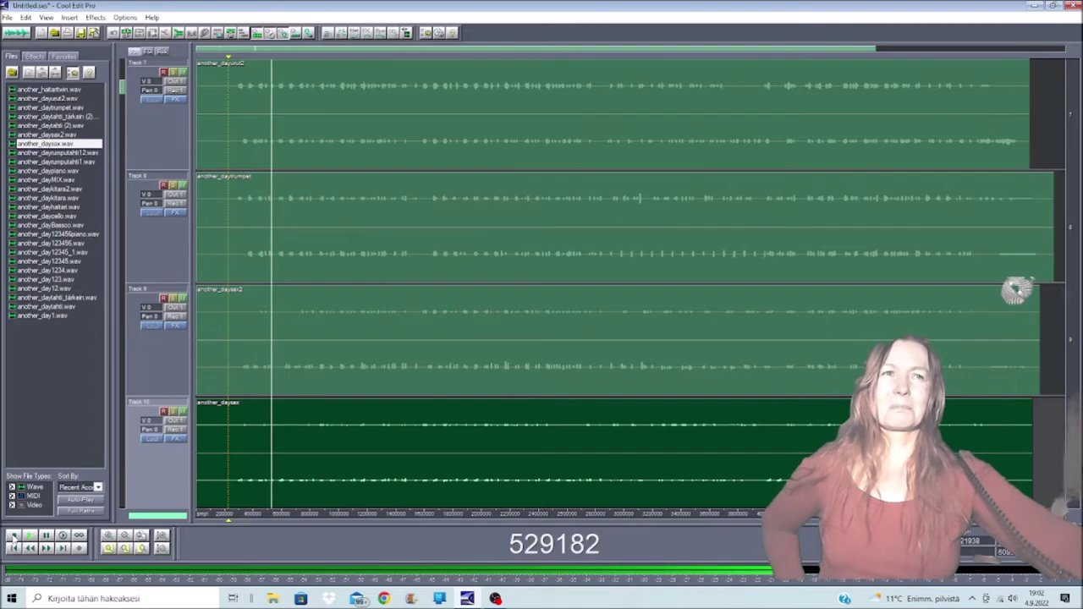
click(12, 536)
Place another_dayrumputahti12.wav at the start of track 11 and play the mix with it included.
scroll(246, 443, down, 1)
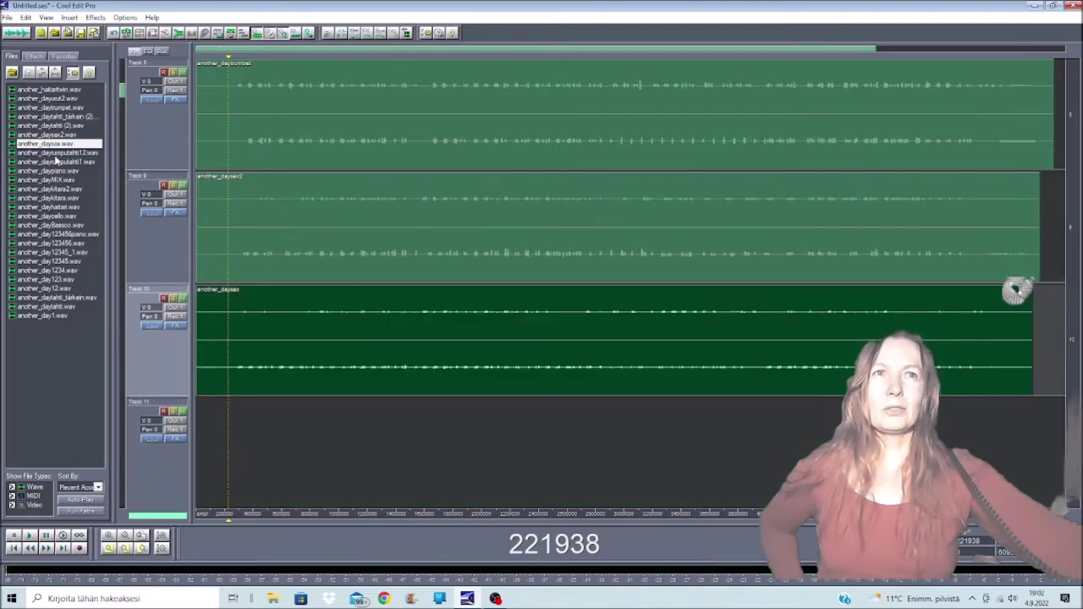
drag(60, 152, 188, 358)
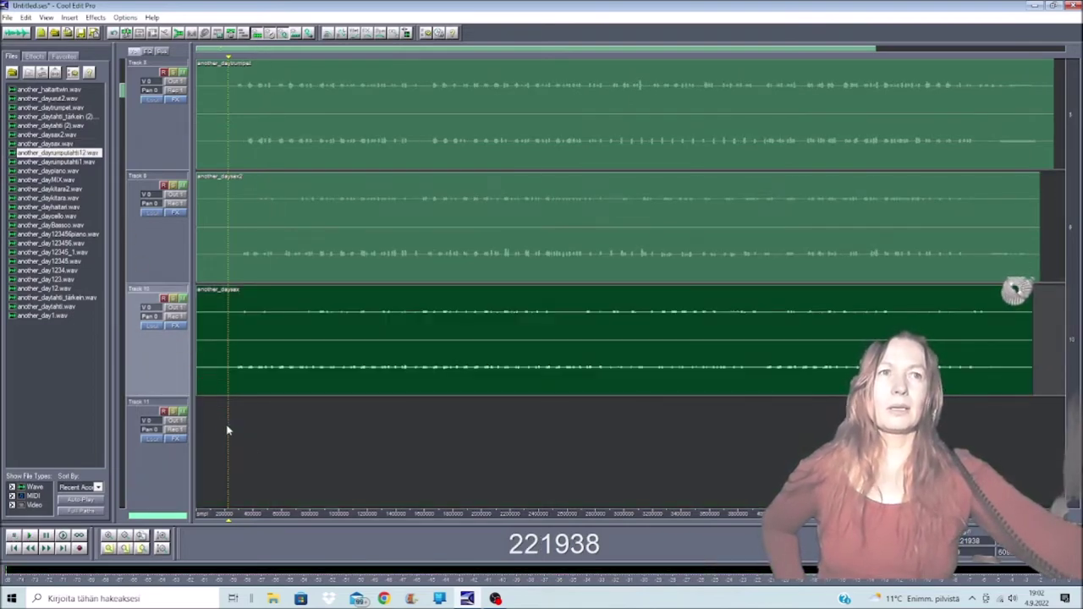
drag(227, 431, 229, 432)
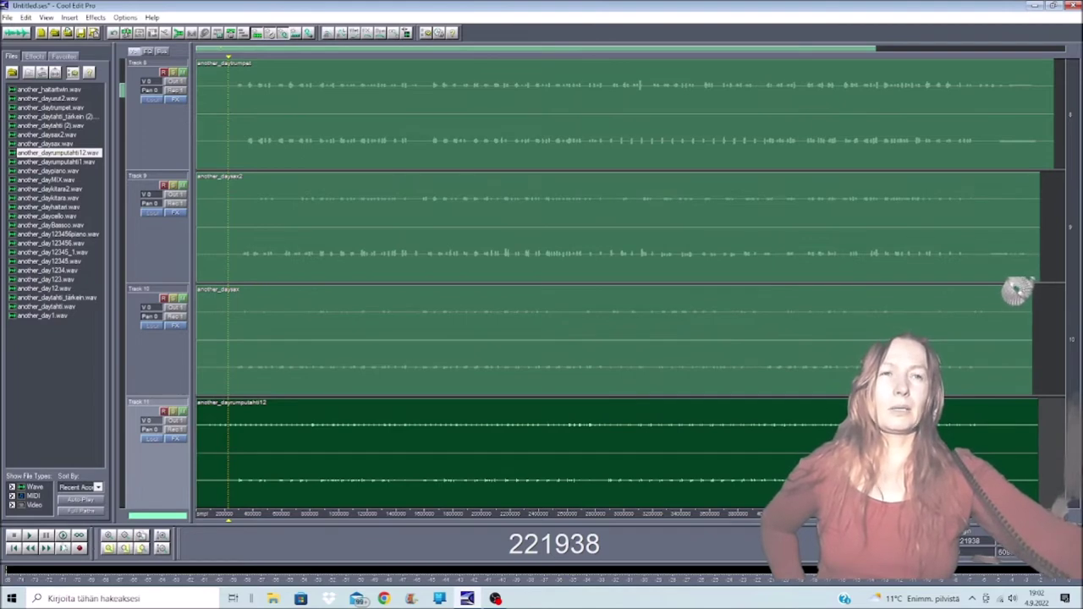
key(space)
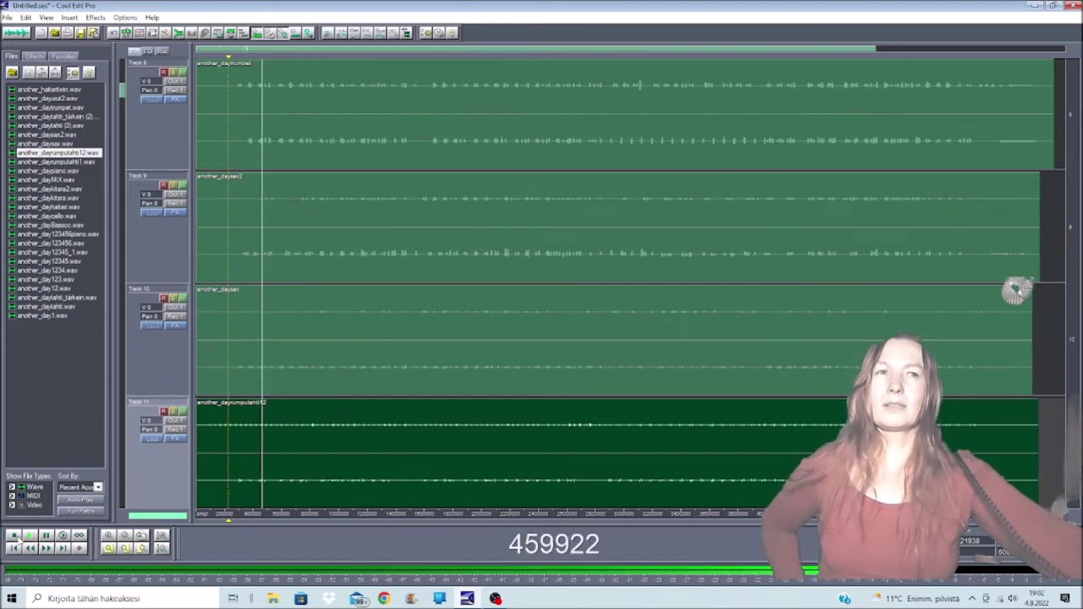
key(space)
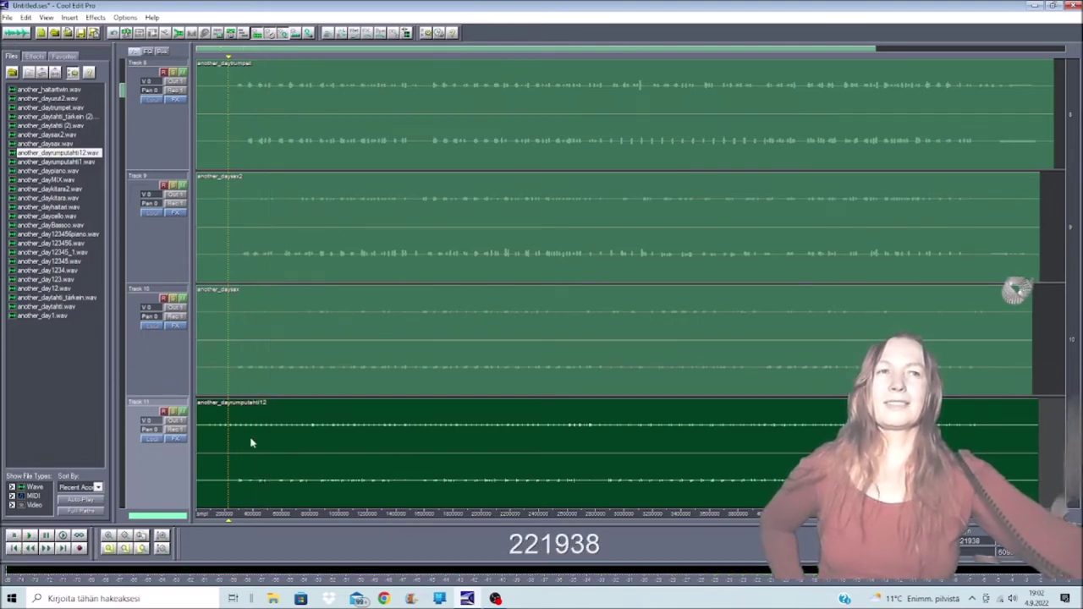
Place another_dayrumputahti1.wav at the start of track 12 and play the mix with it included.
scroll(254, 443, down, 1)
drag(49, 162, 209, 449)
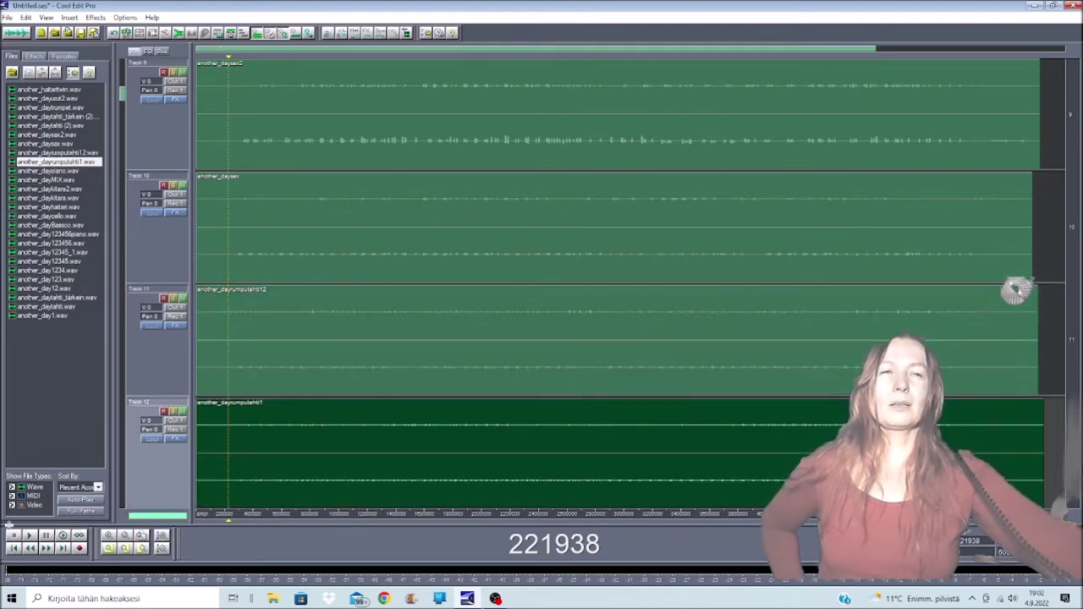
click(28, 535)
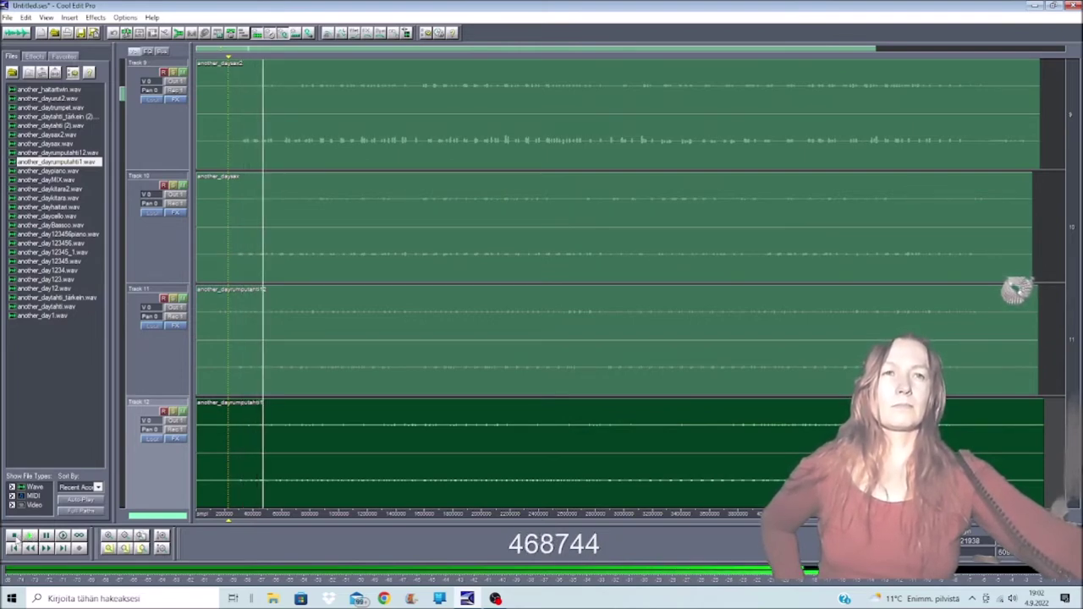
click(14, 535)
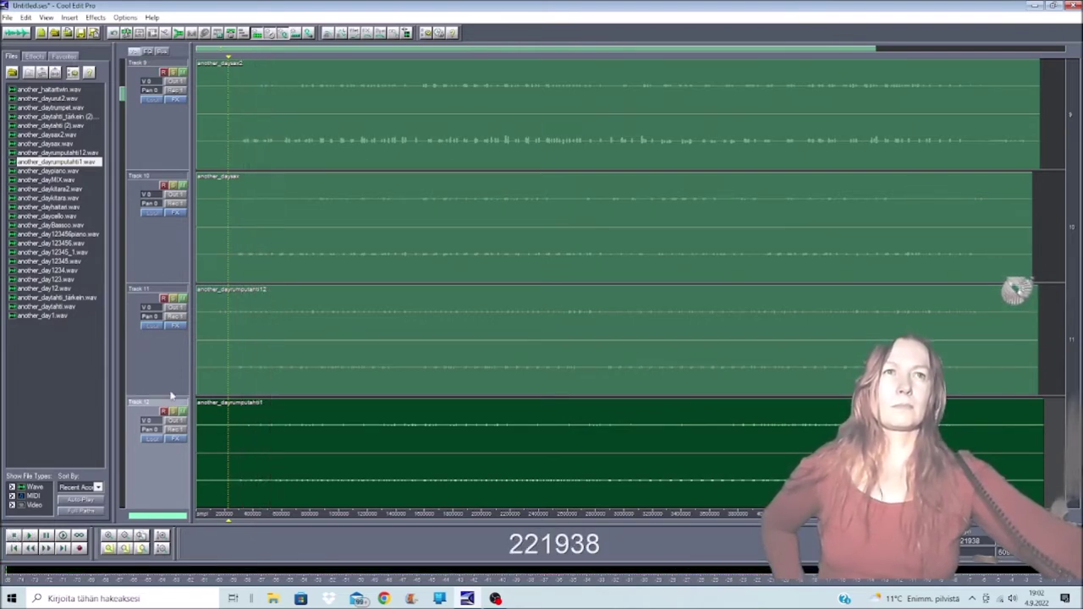
Place another_daypiano.wav at the start of track 13 and play the mix from the beginning of the session.
scroll(238, 390, down, 1)
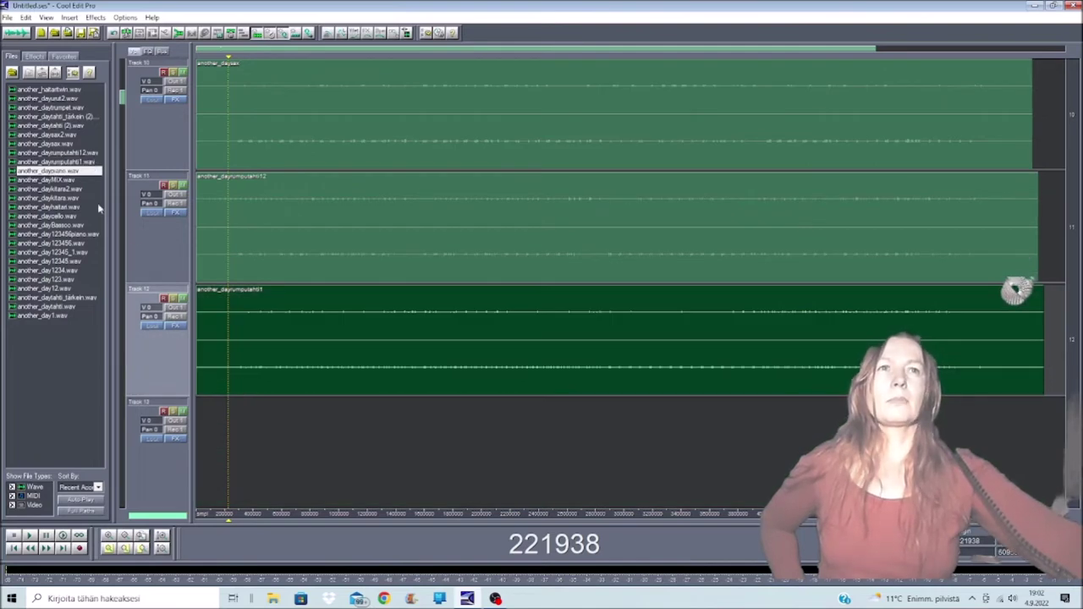
click(229, 412)
drag(254, 426, 207, 434)
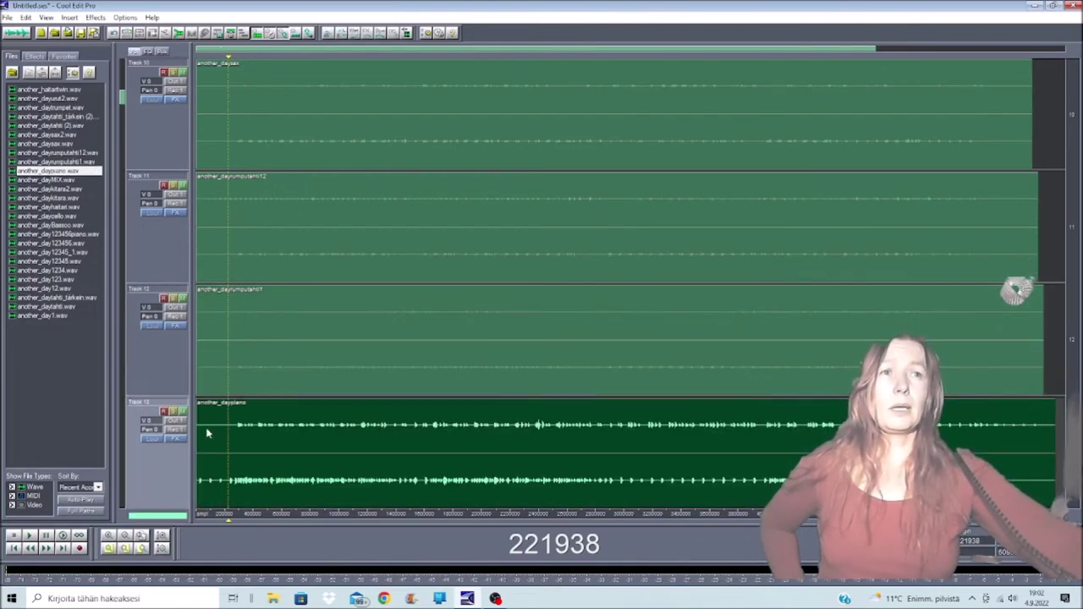
click(28, 536)
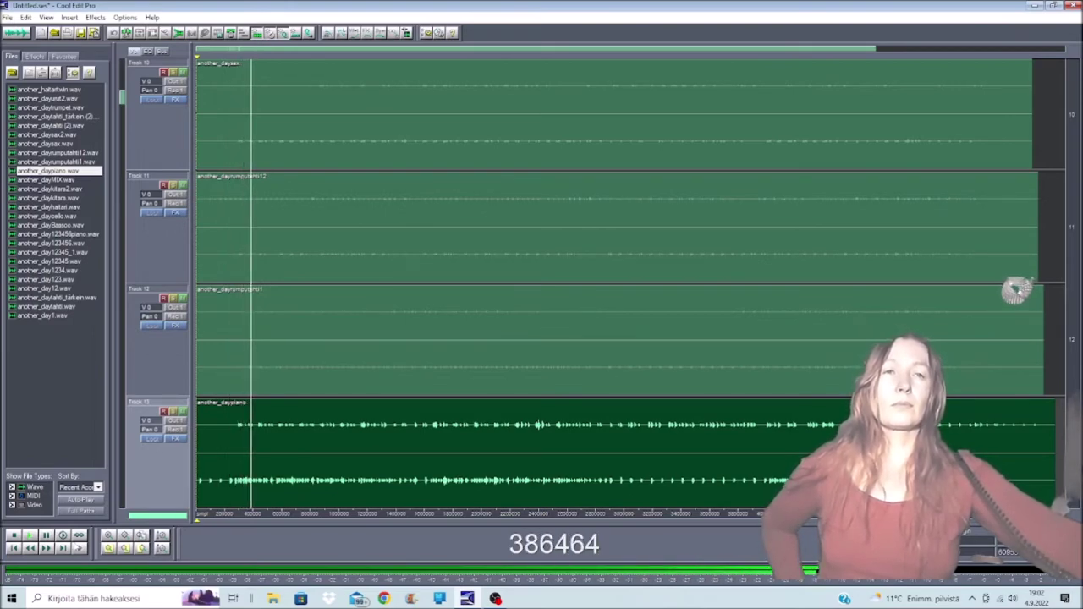
click(14, 537)
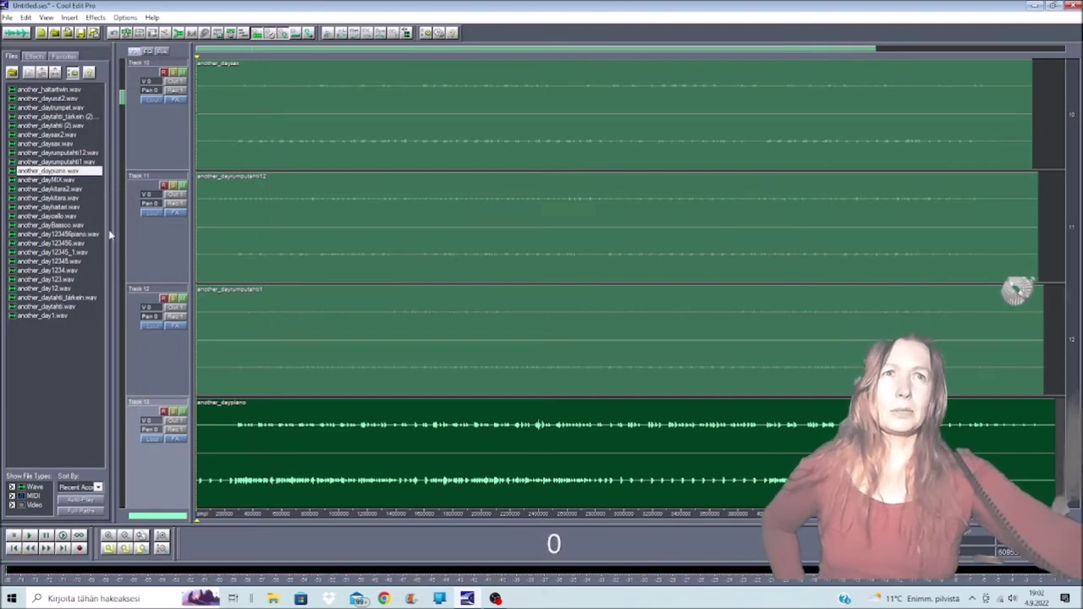
Place another_daykitara2.wav at the start of track 14 and play the mix from the beginning of the session.
scroll(229, 300, down, 1)
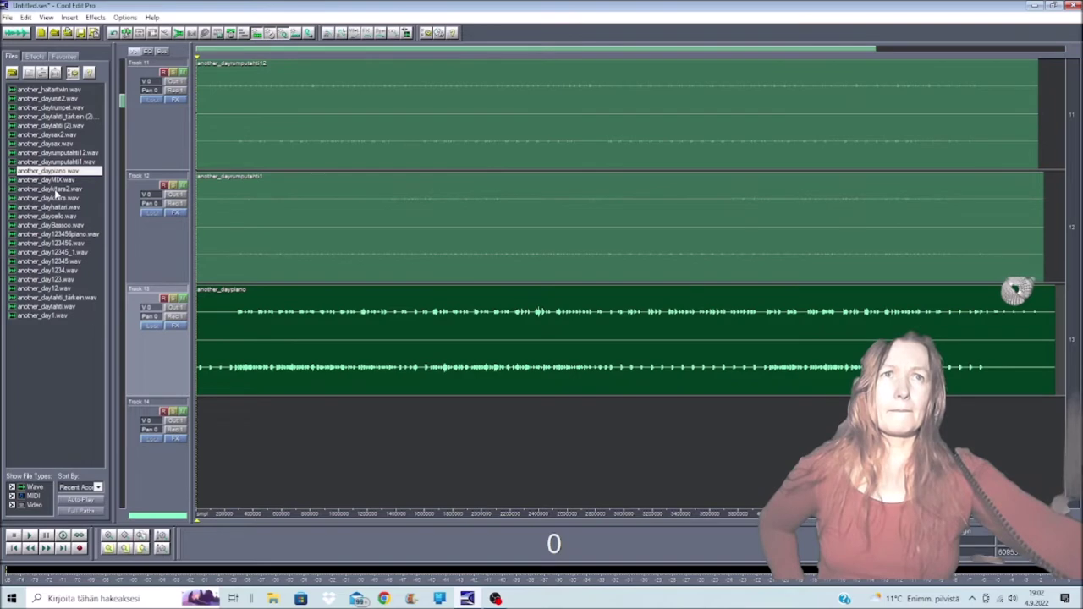
drag(53, 190, 258, 433)
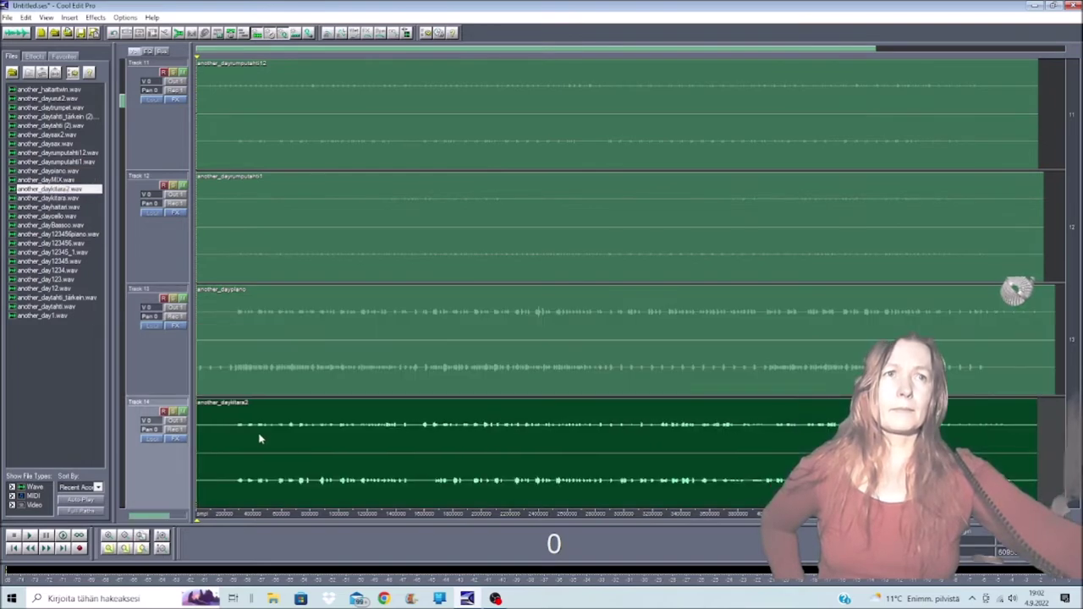
click(30, 536)
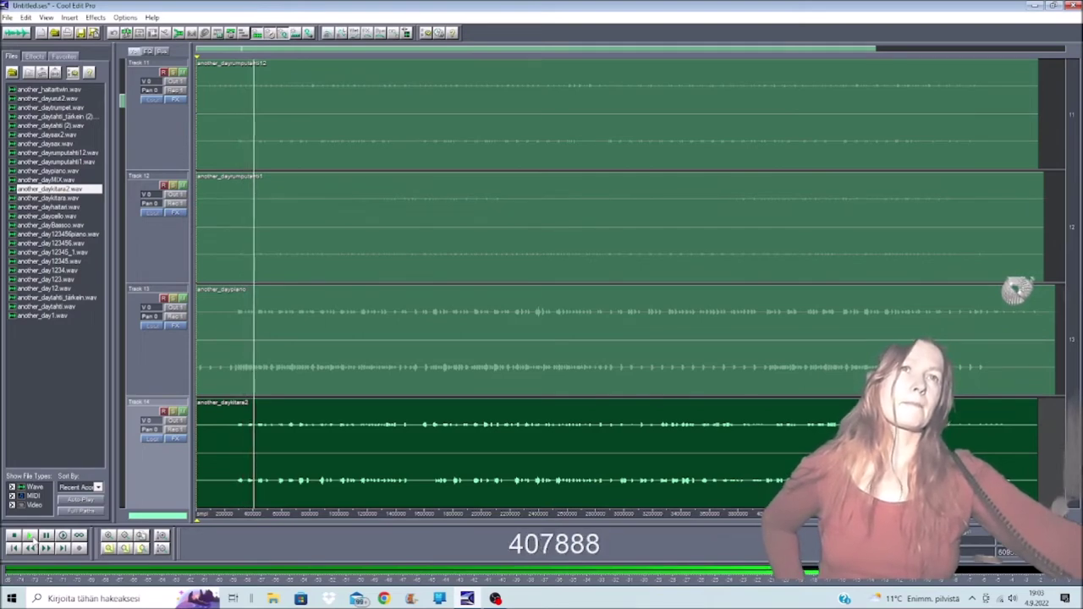
click(13, 536)
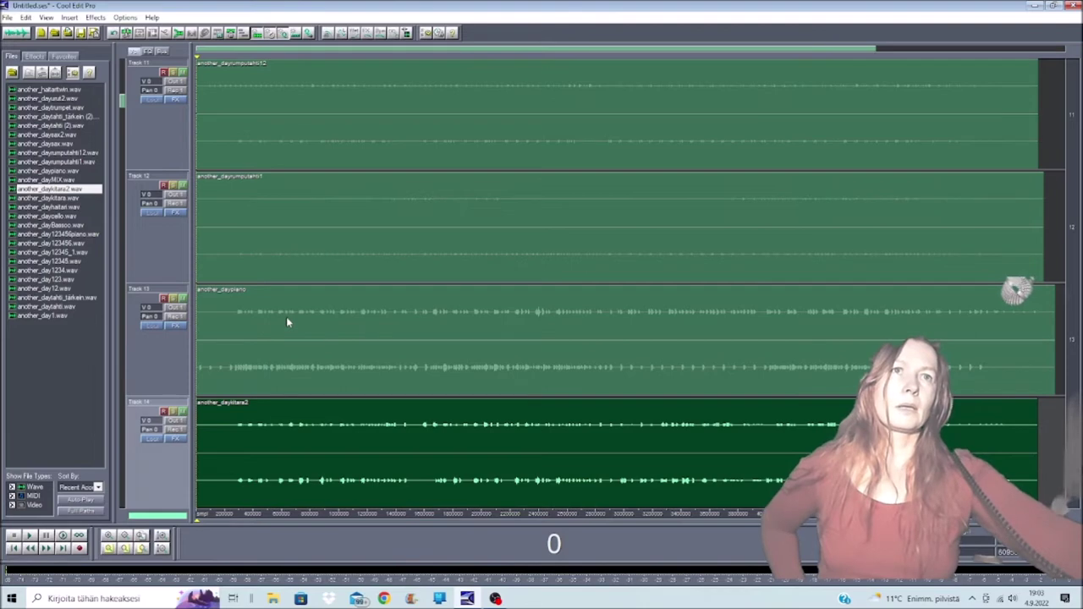
Place another_daykitara.wav at the start of track 15 and play the mix from about sample 240000.
scroll(286, 320, down, 1)
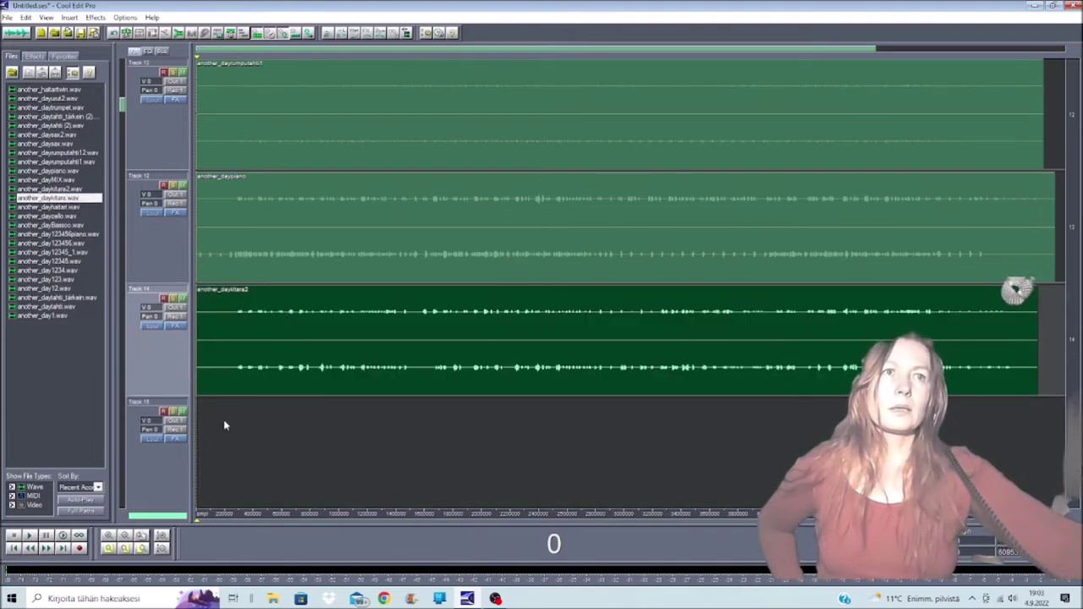
drag(224, 423, 226, 428)
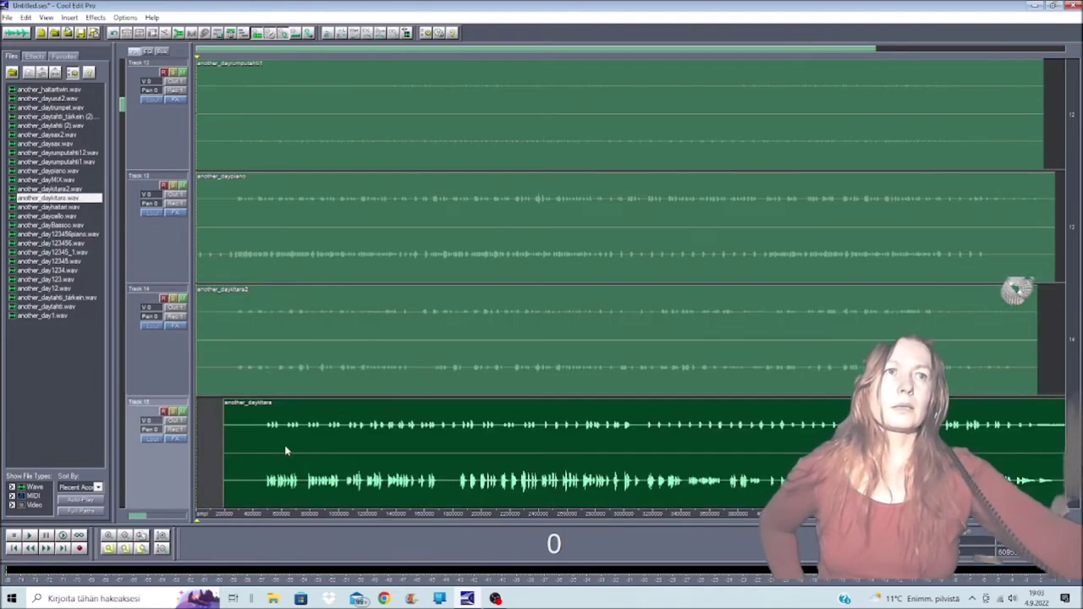
click(231, 495)
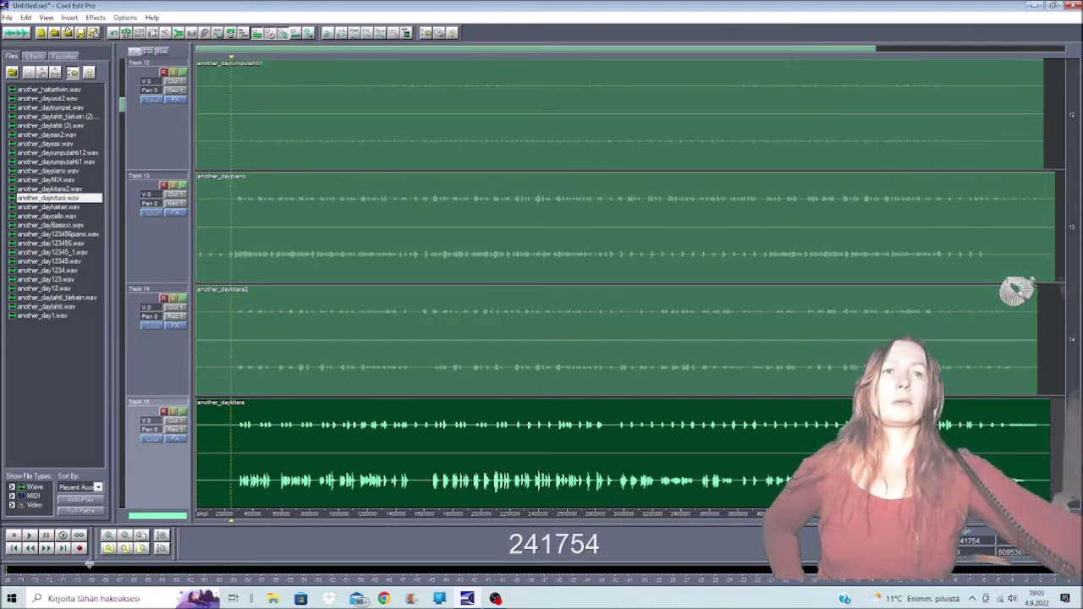
click(28, 535)
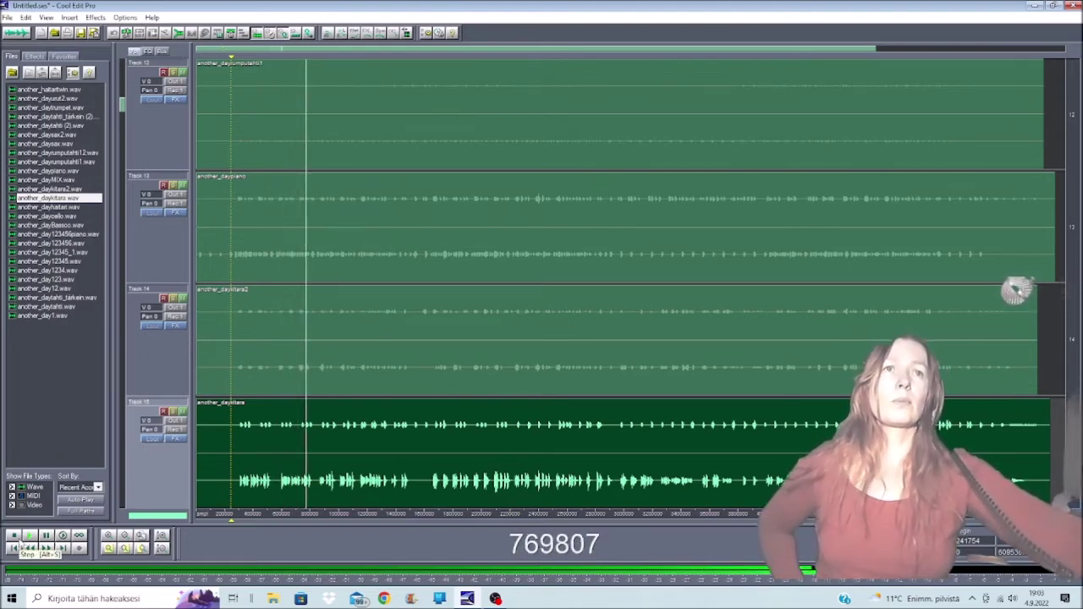
click(13, 536)
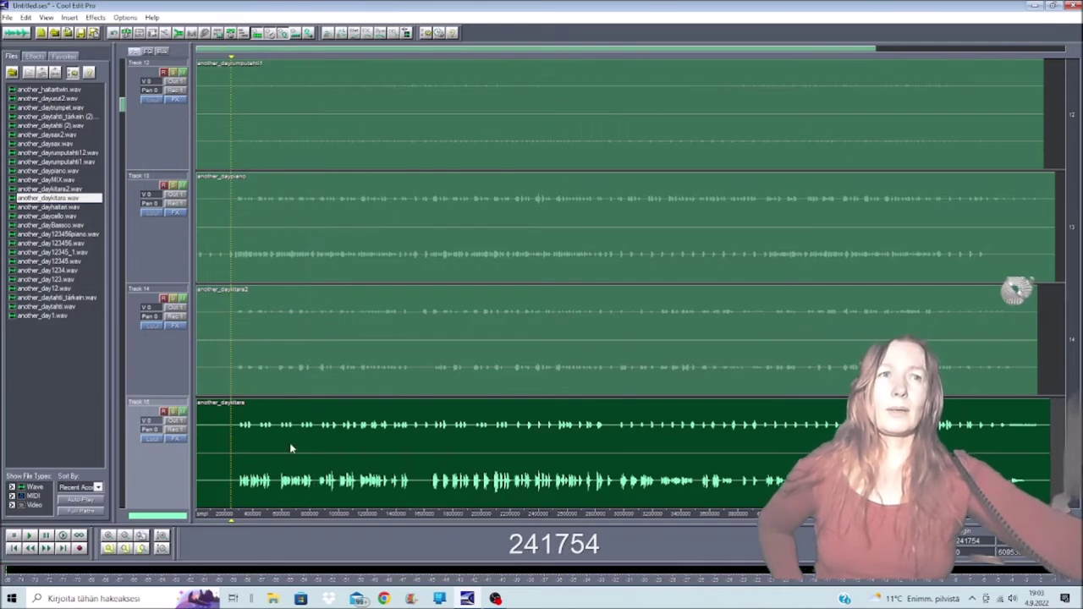
Place another_daycello.wav at the start of track 16 and play the mix from about sample 240000.
scroll(290, 446, down, 1)
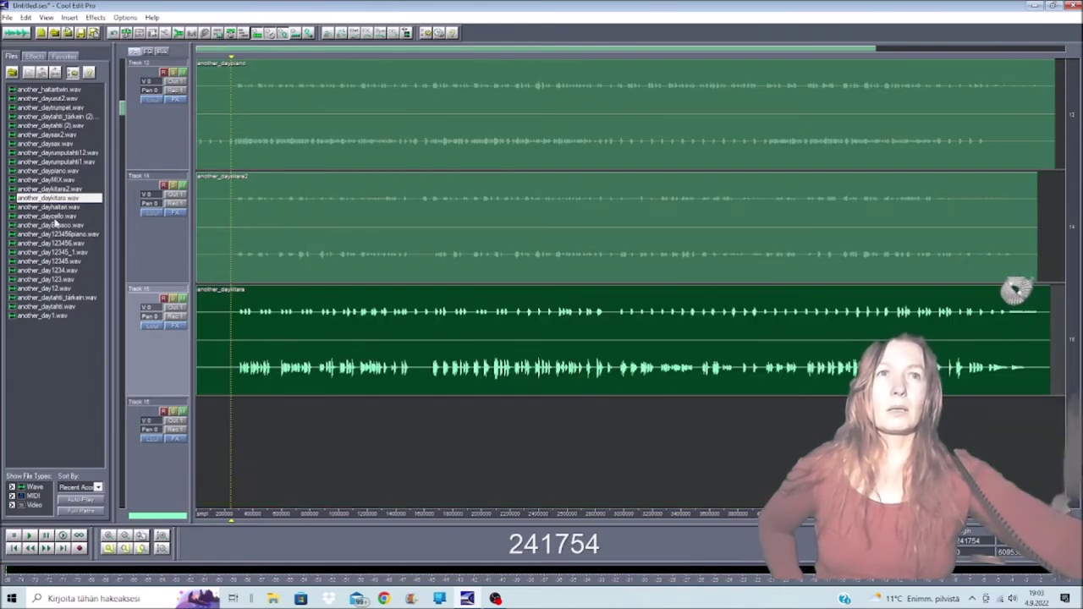
drag(55, 218, 239, 467)
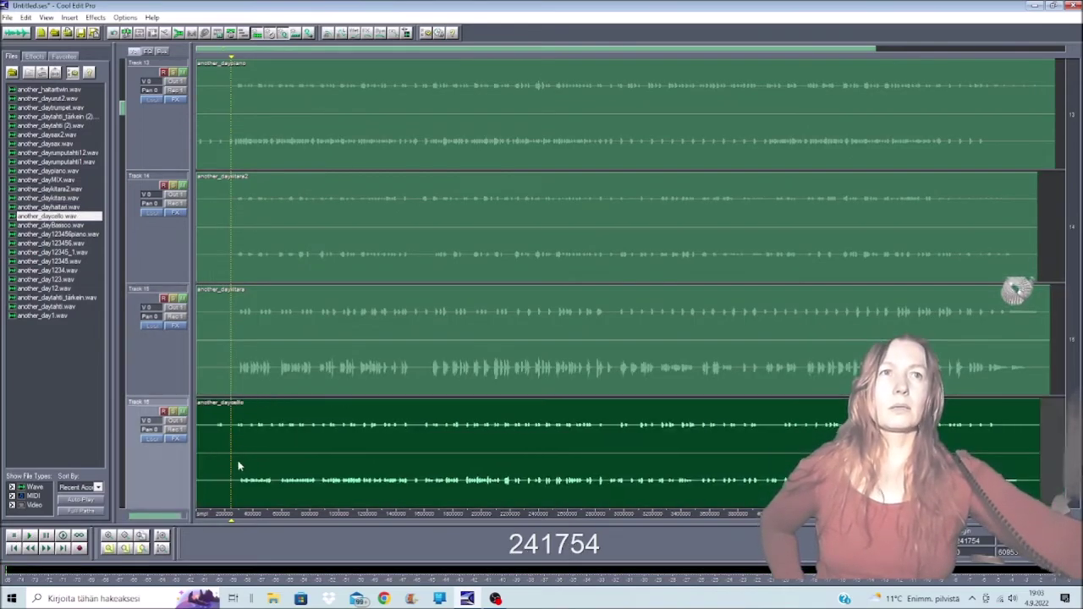
click(29, 539)
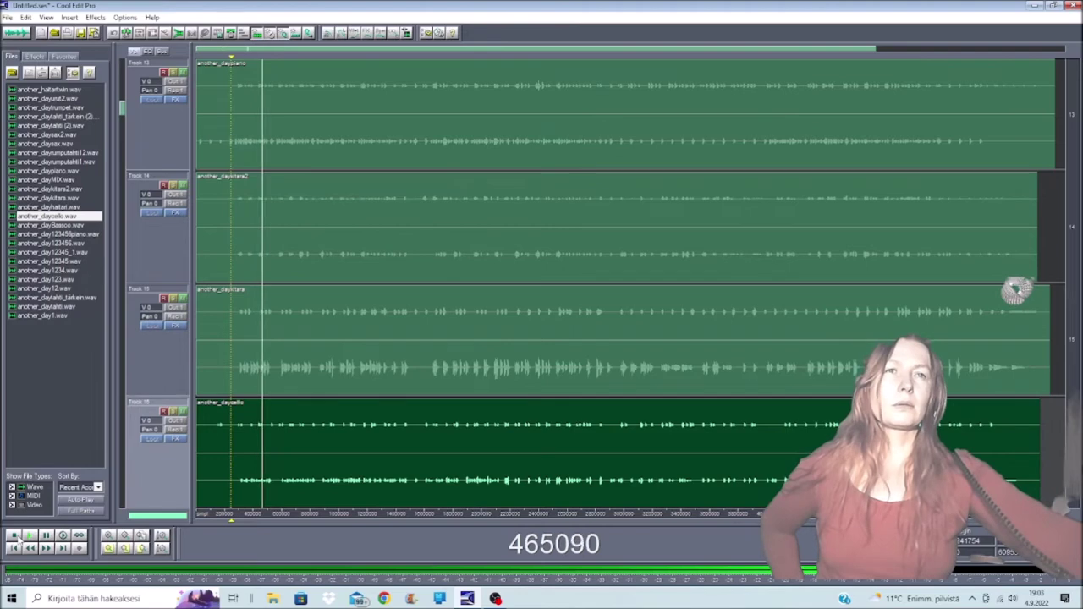
click(12, 537)
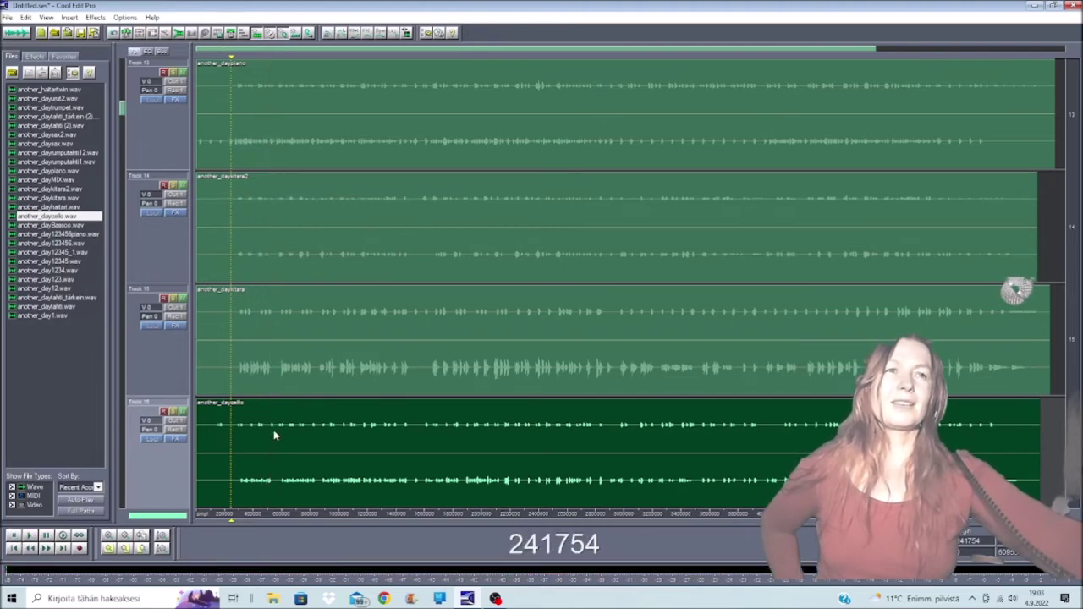
scroll(273, 430, down, 1)
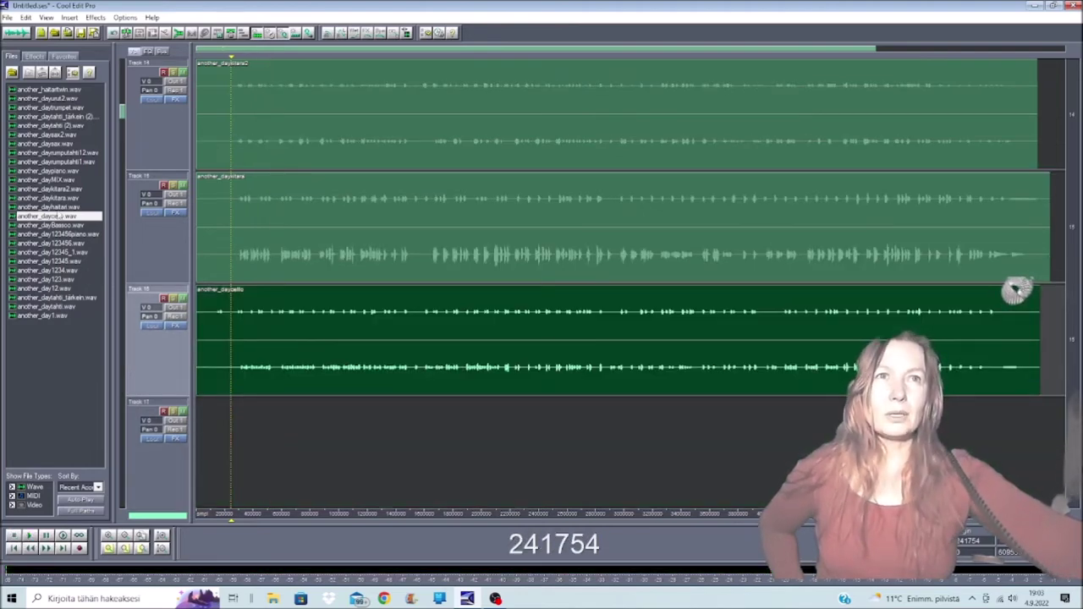
drag(260, 440, 228, 447)
right_click(252, 446)
click(288, 405)
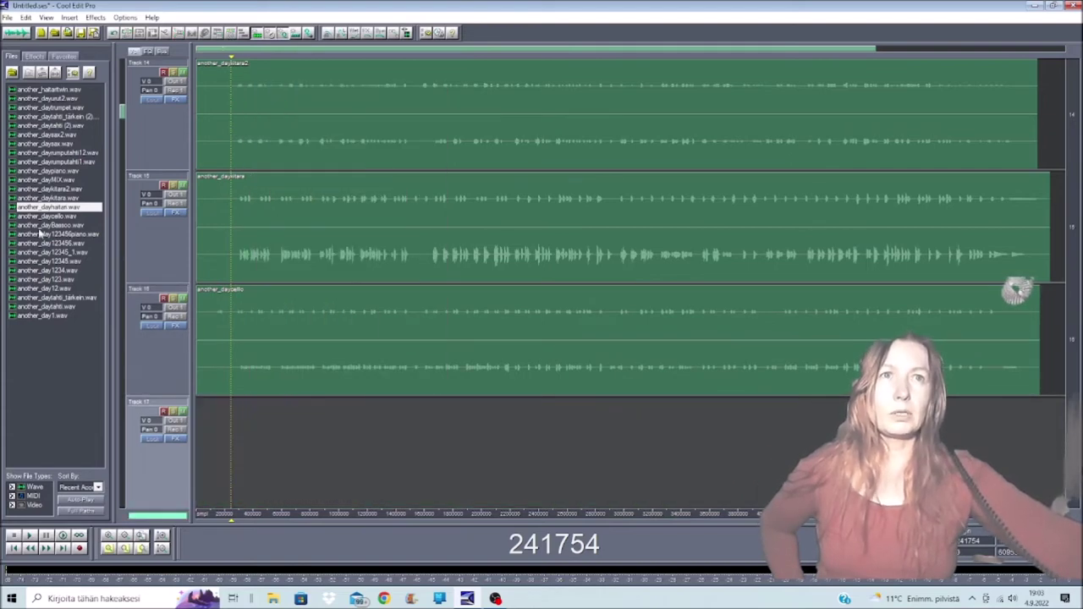
Place another_dayBassoo.wav at the start of track 17 and play the mix from about sample 240000.
drag(46, 227, 236, 447)
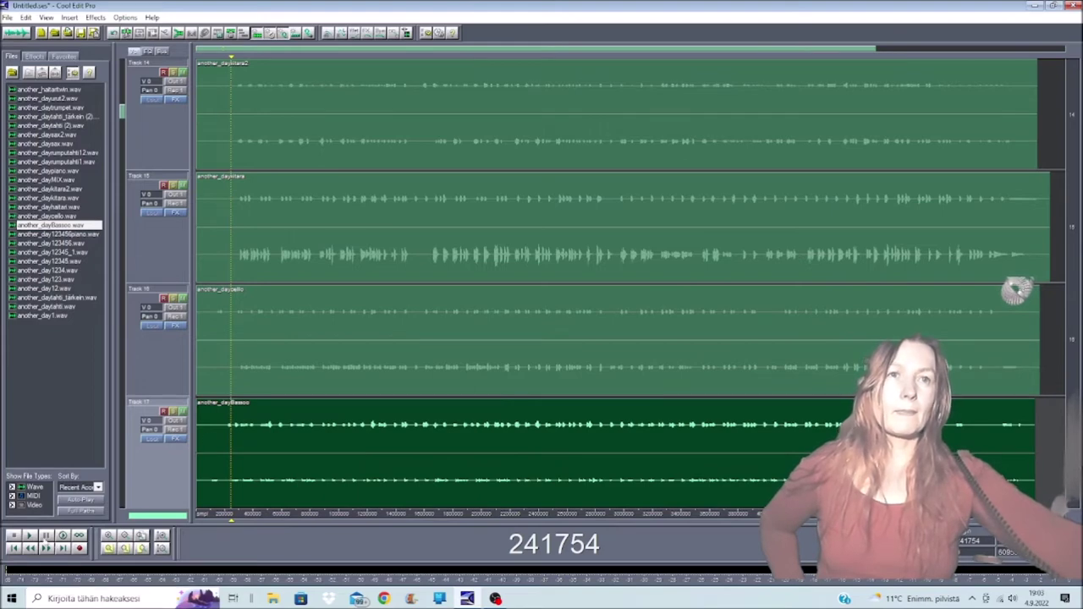
key(space)
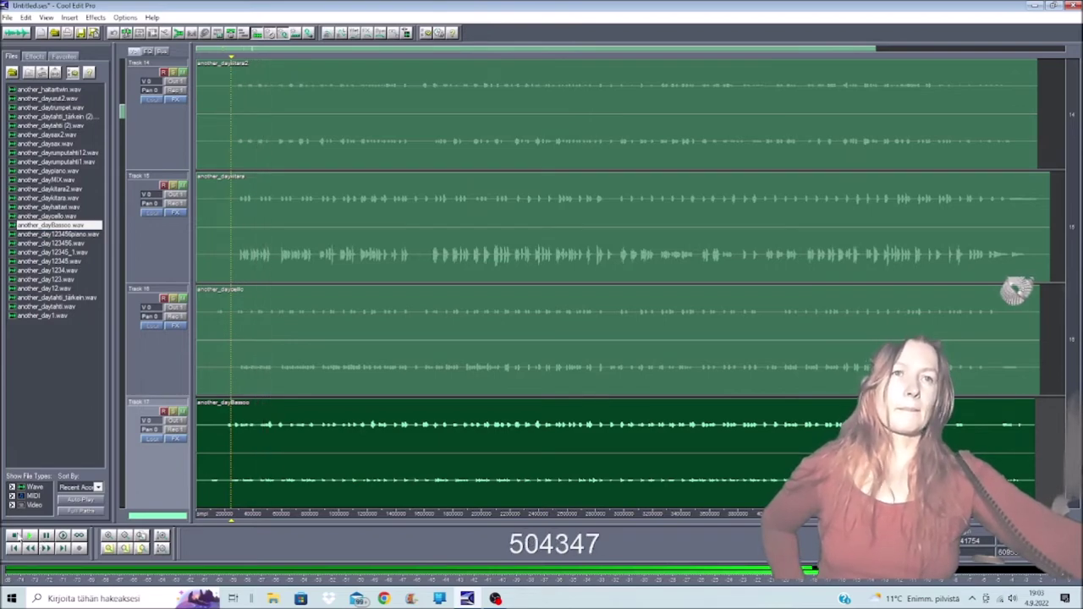
click(13, 536)
Place another_daycello.wav at the start of track 18 and play the mix from the beginning of the session.
scroll(314, 448, down, 1)
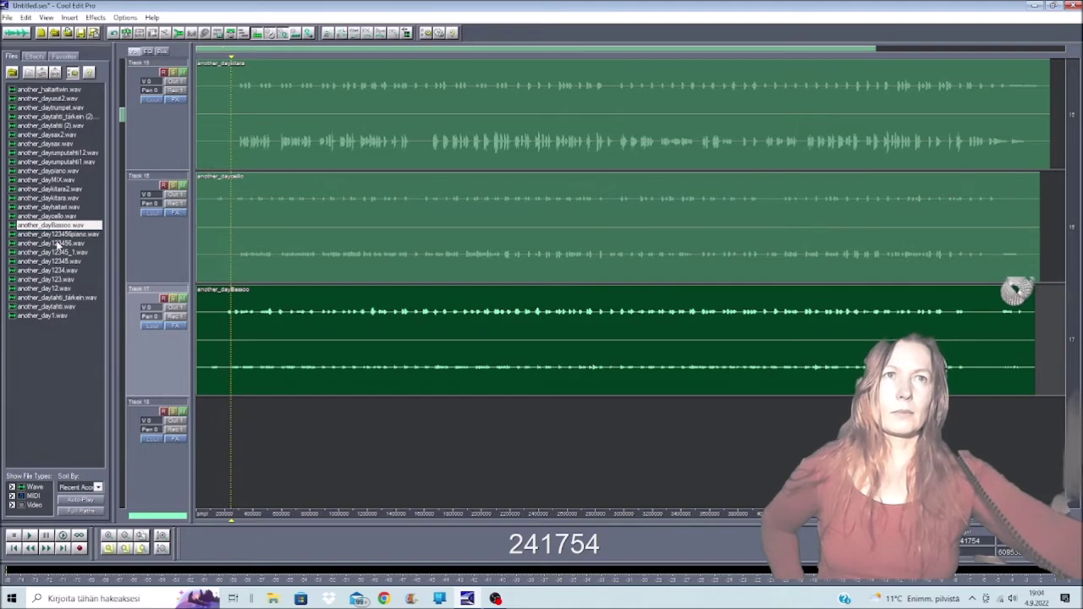
drag(61, 218, 230, 406)
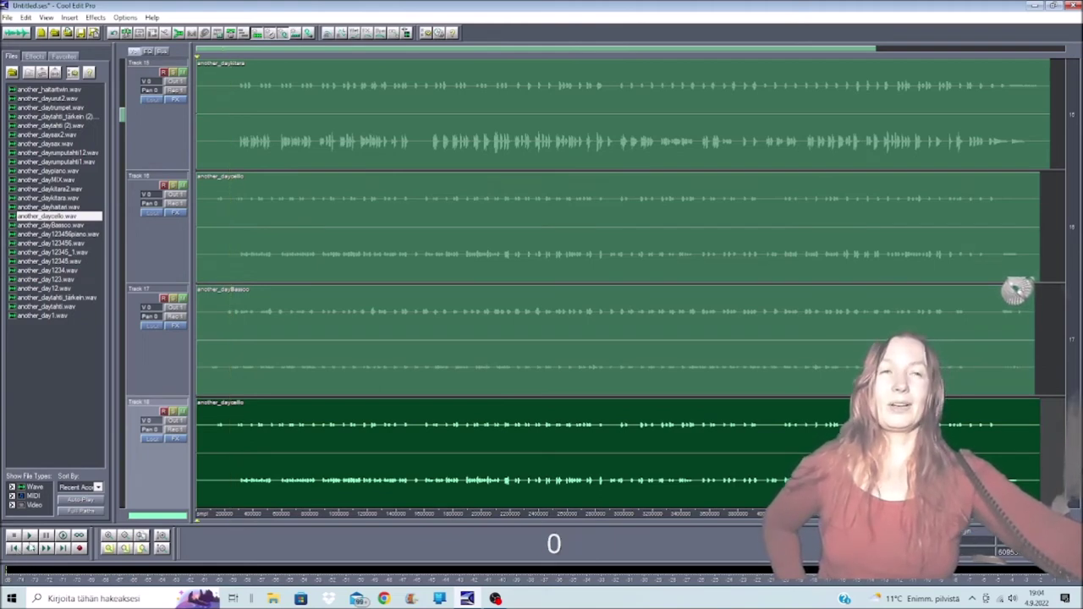
click(30, 537)
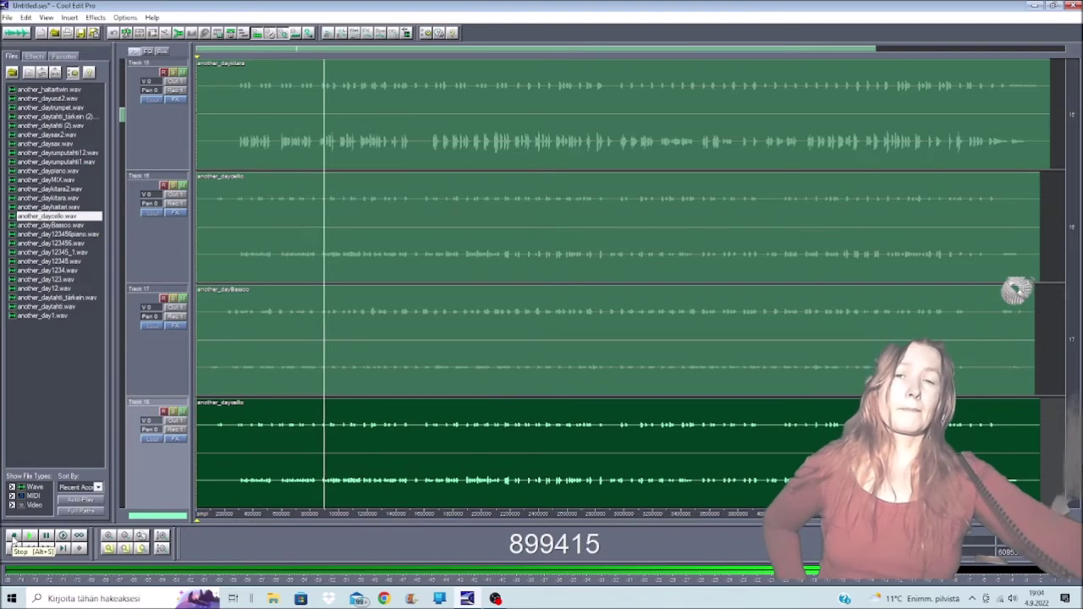
click(13, 538)
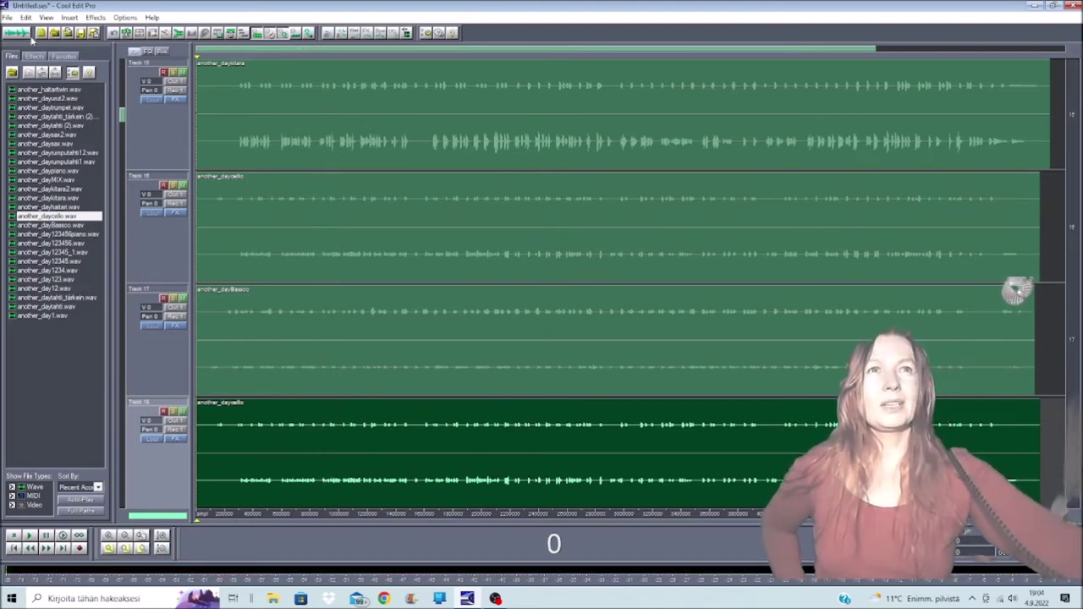
Close the current session together with its waveforms.
click(7, 17)
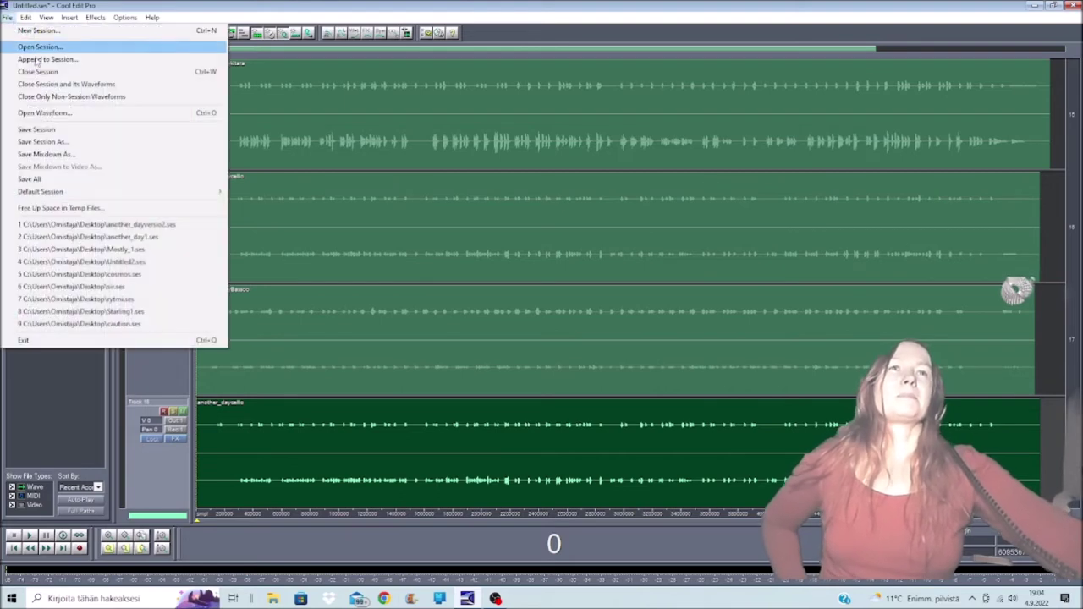
click(93, 85)
click(541, 315)
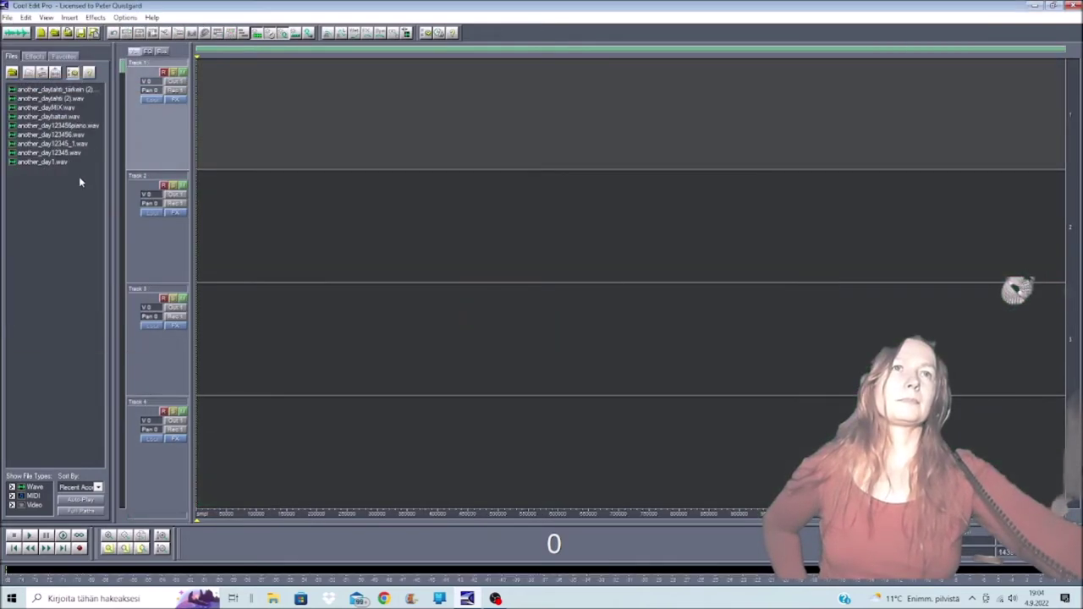
Close all the leftover waveform files, from another_daytahti_tärkein (2) through another_day1.wav.
click(28, 89)
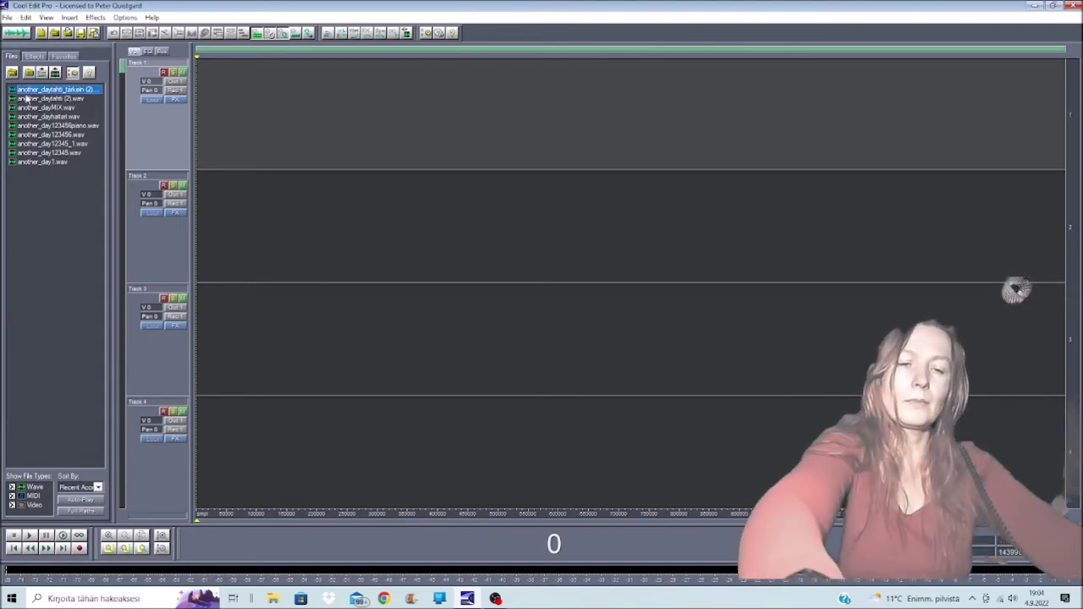
shift+click(42, 162)
right_click(58, 117)
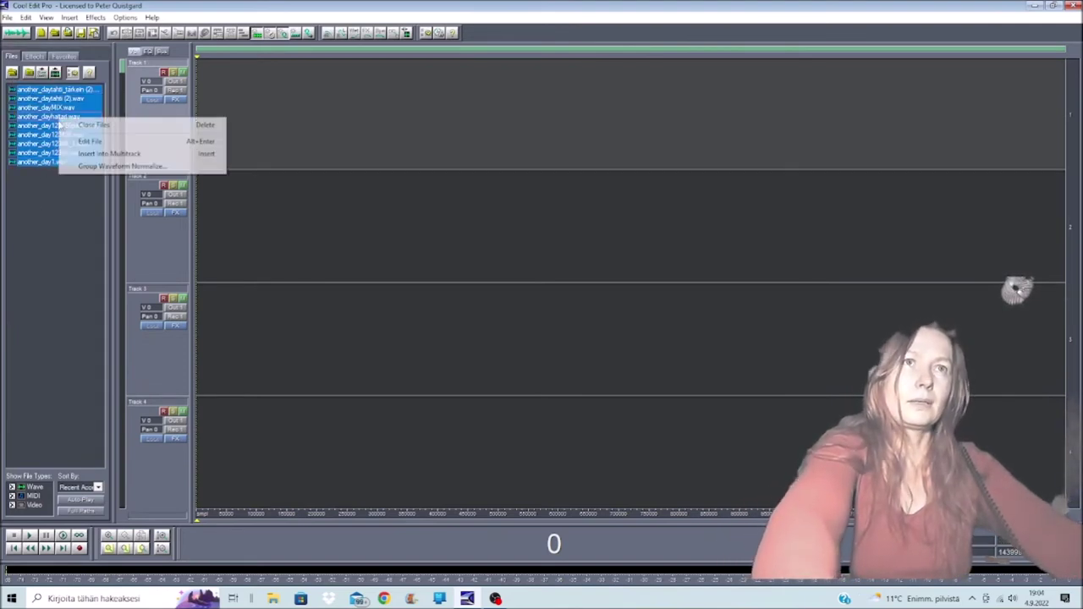
click(75, 126)
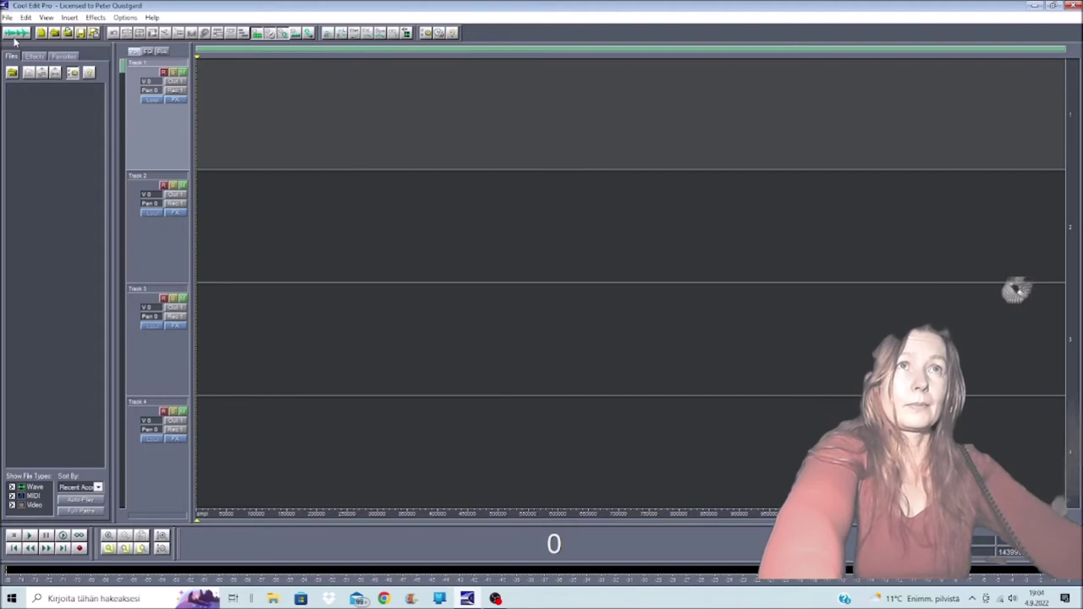
Switch to the waveform edit view and open another_dayversio2MIX2.wav.
click(15, 32)
click(12, 72)
click(230, 99)
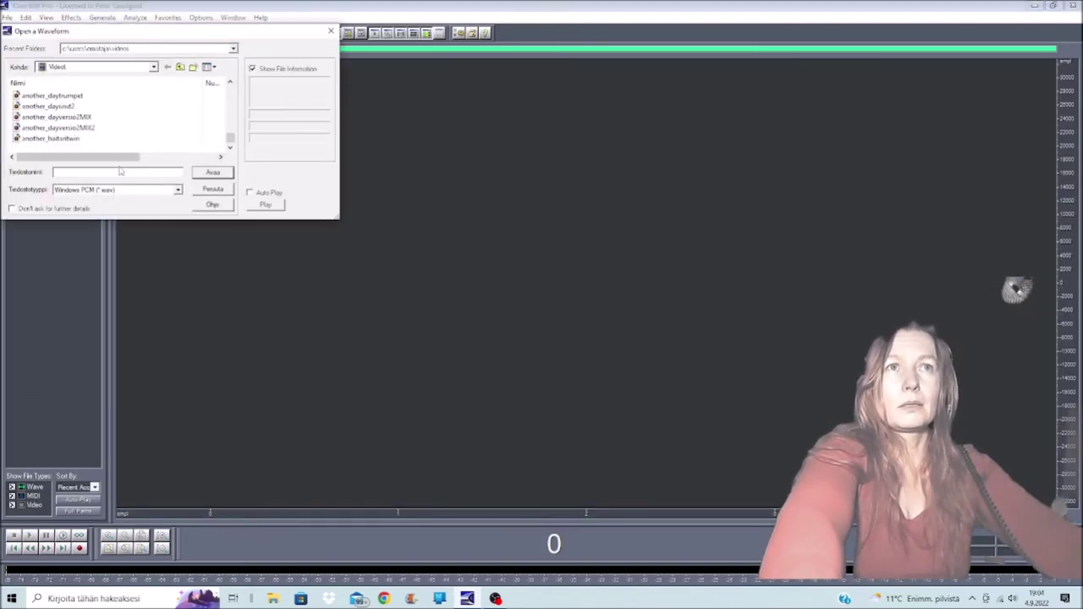
click(96, 129)
double_click(96, 129)
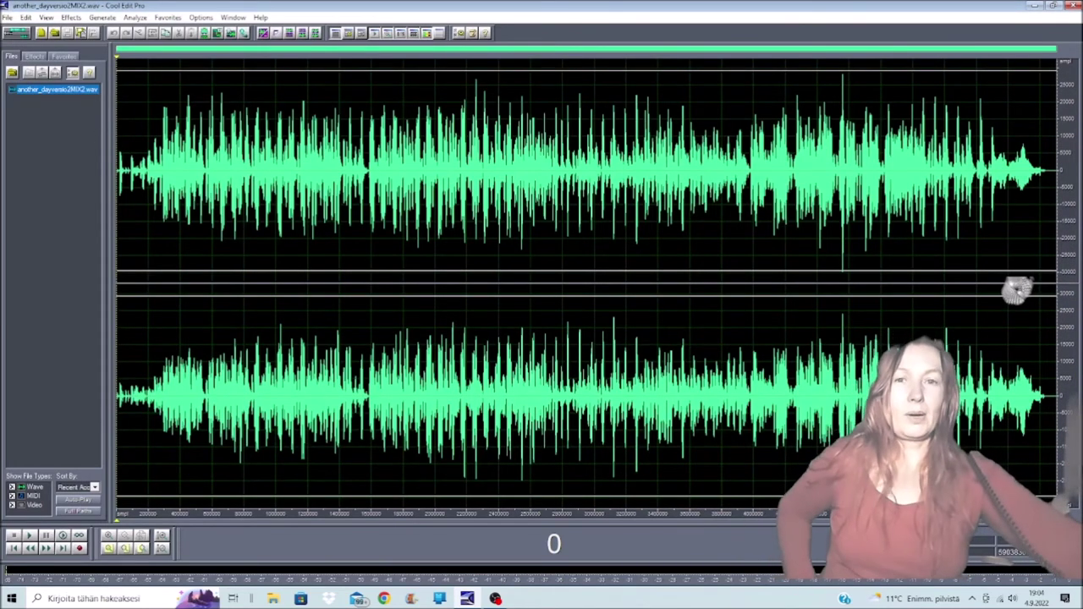
Normalize the whole another_dayversio2MIX2.wav waveform, treating the left and right channels equally.
double_click(215, 280)
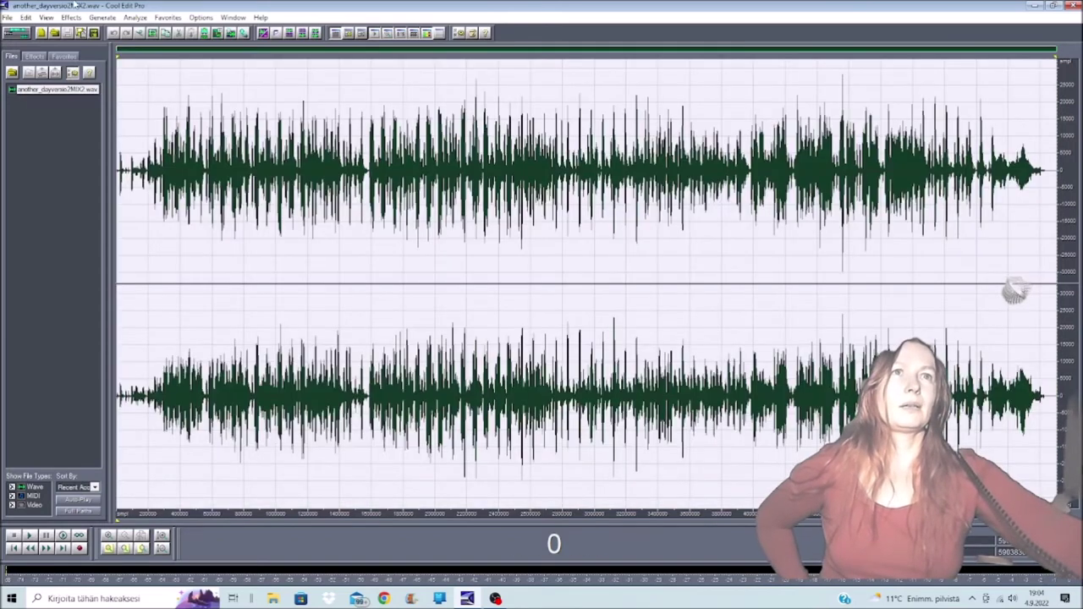
click(71, 17)
mouse_move(120, 74)
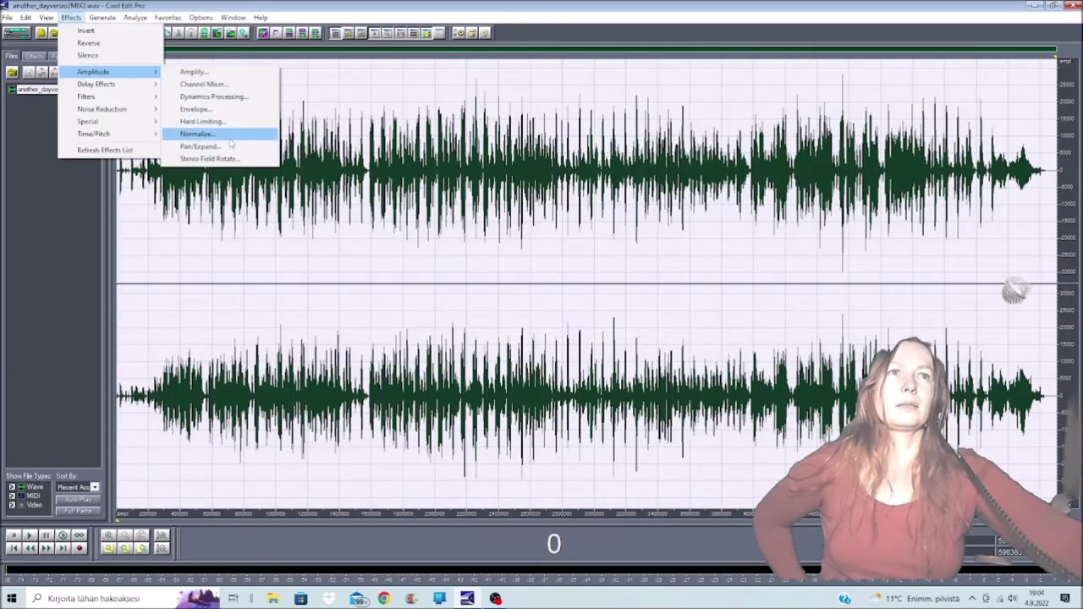
click(212, 134)
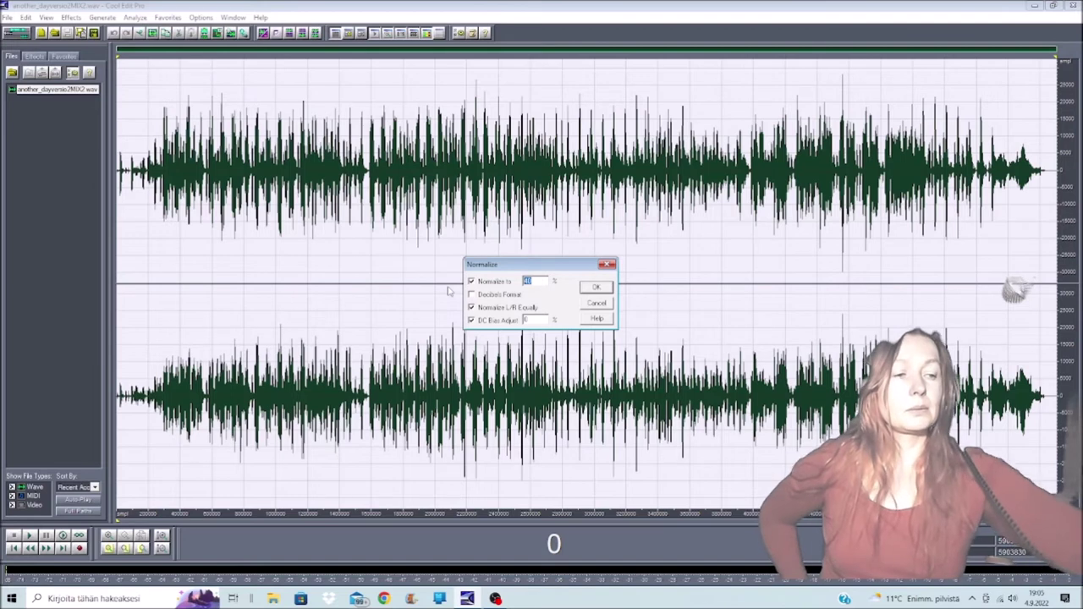
key(Return)
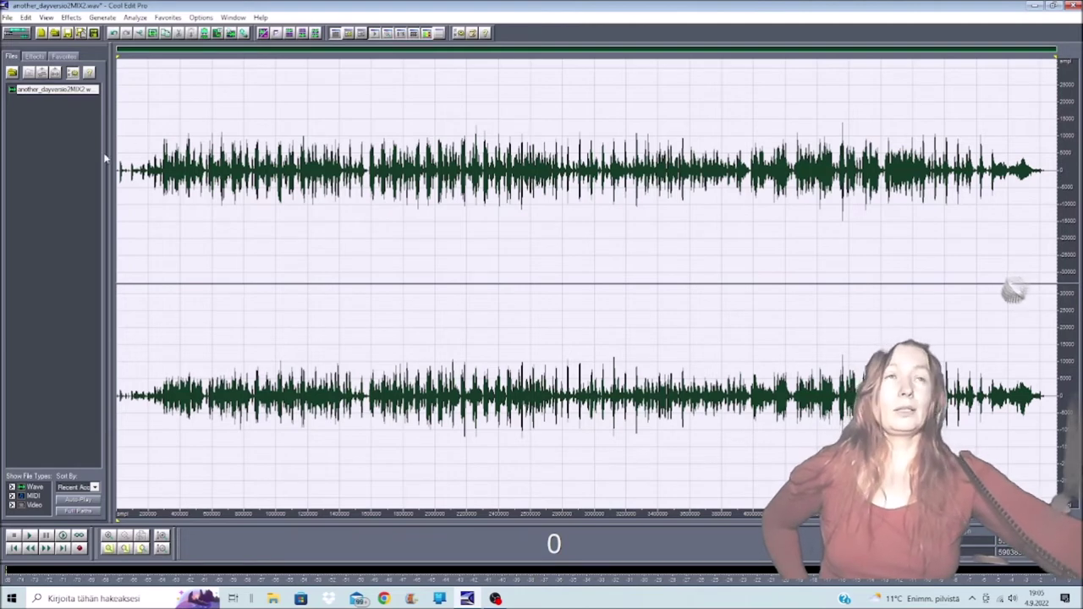
Preview and apply the Parametric Equalizer with the Hum and Hiss Removal preset to the normalized waveform.
click(71, 17)
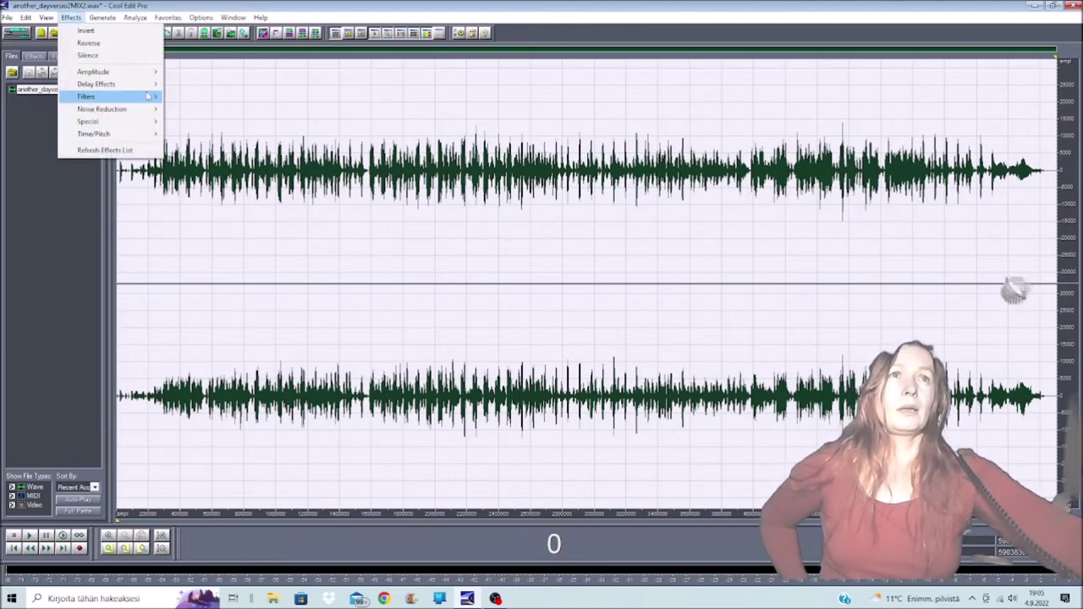
mouse_move(148, 97)
click(204, 157)
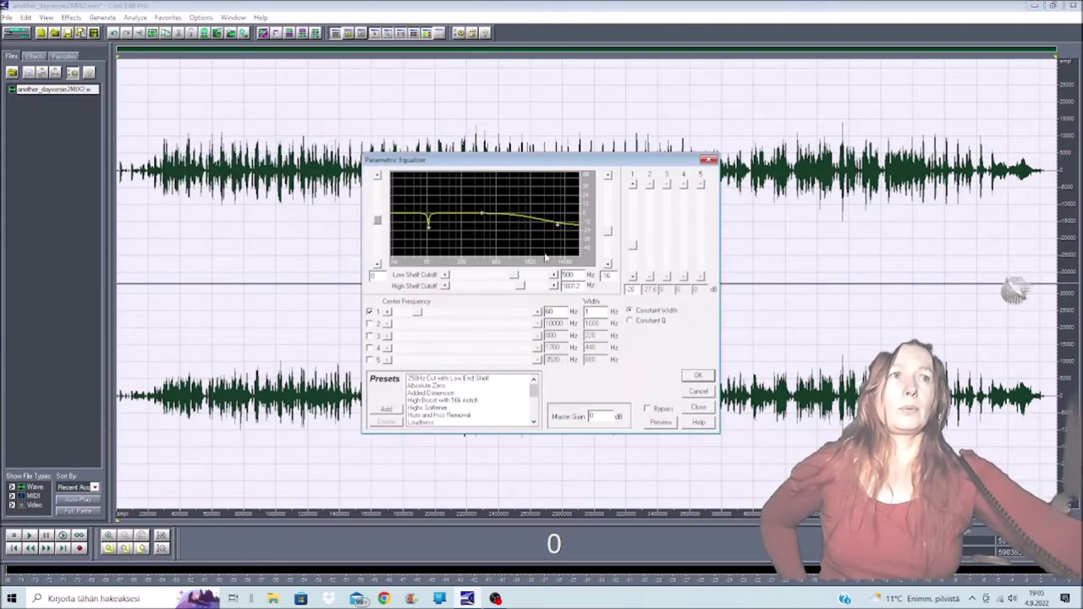
click(478, 415)
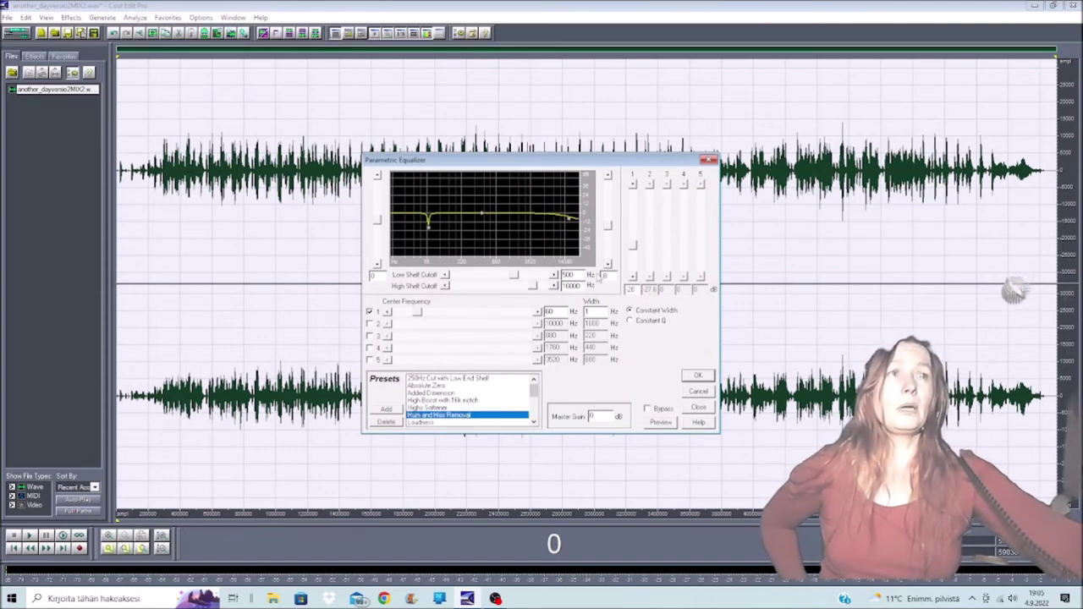
click(661, 422)
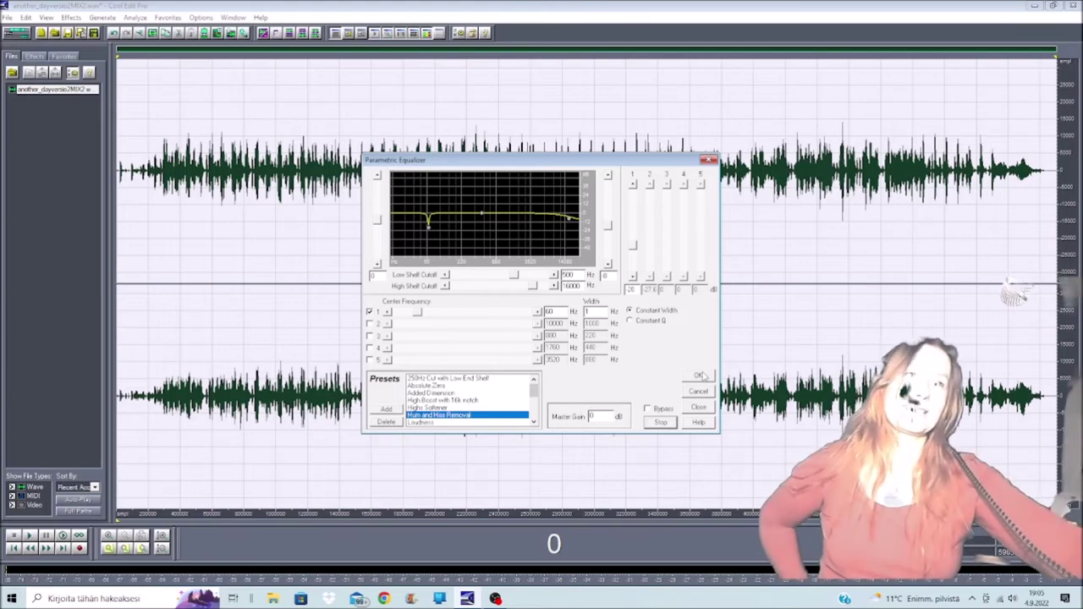
click(699, 377)
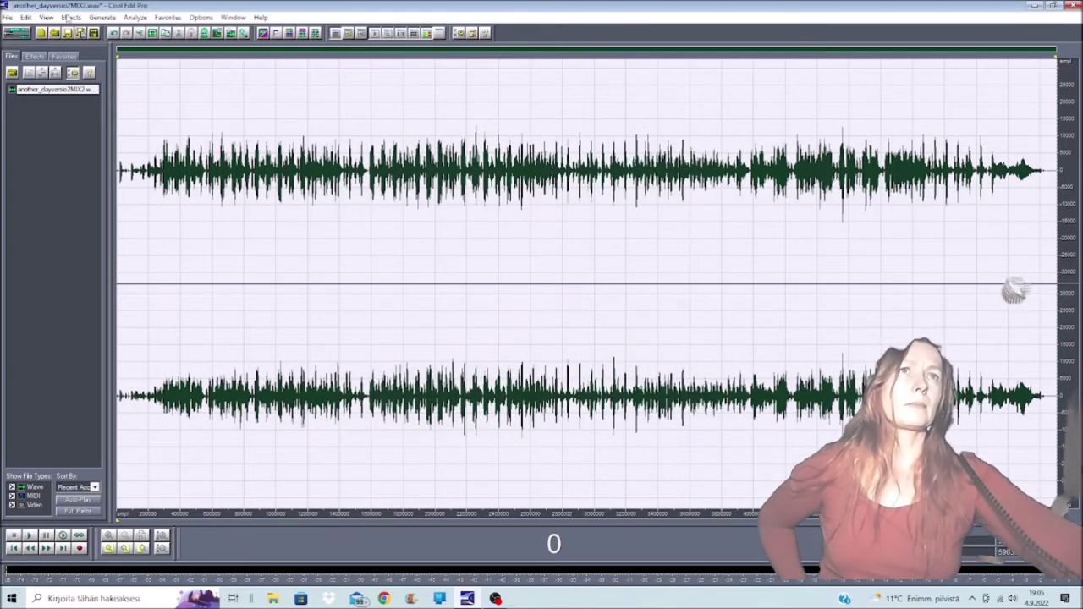
Open another_dayversio2MIX.wav alongside the edited mix.
right_click(42, 93)
click(12, 72)
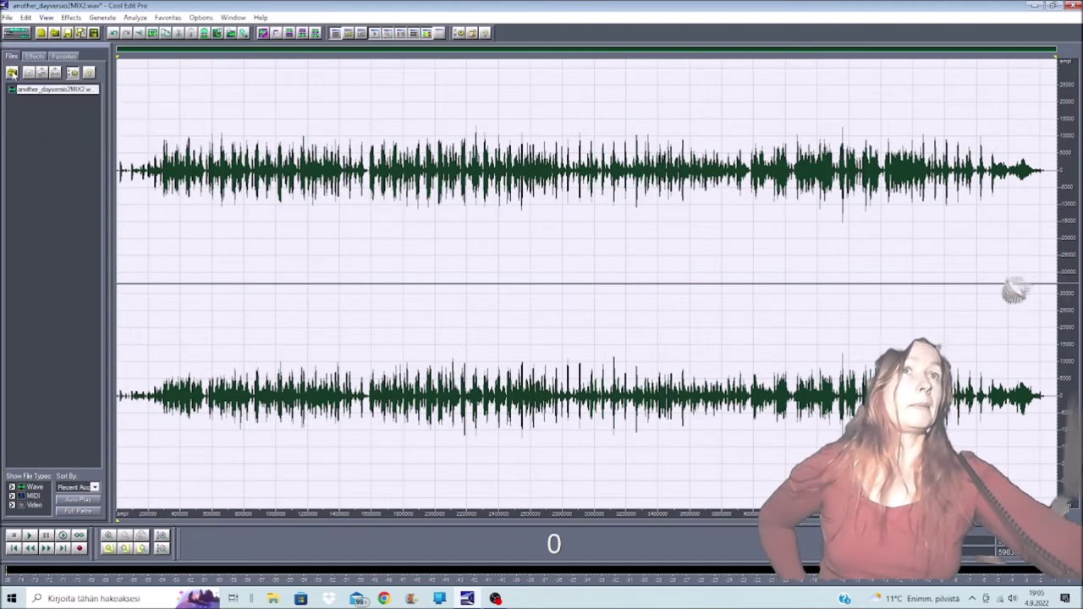
drag(232, 99, 232, 138)
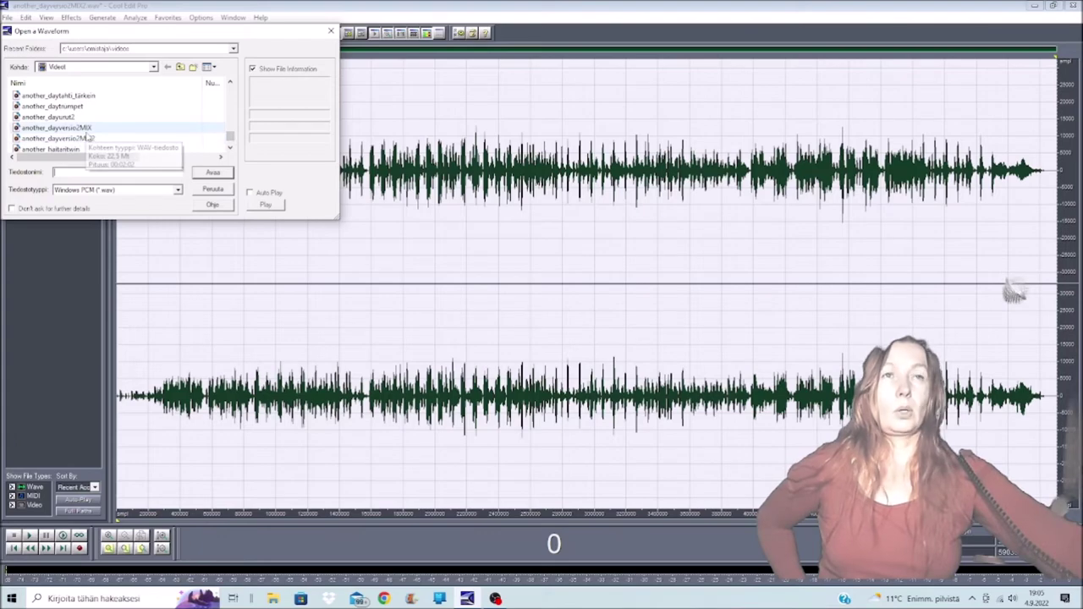
double_click(86, 129)
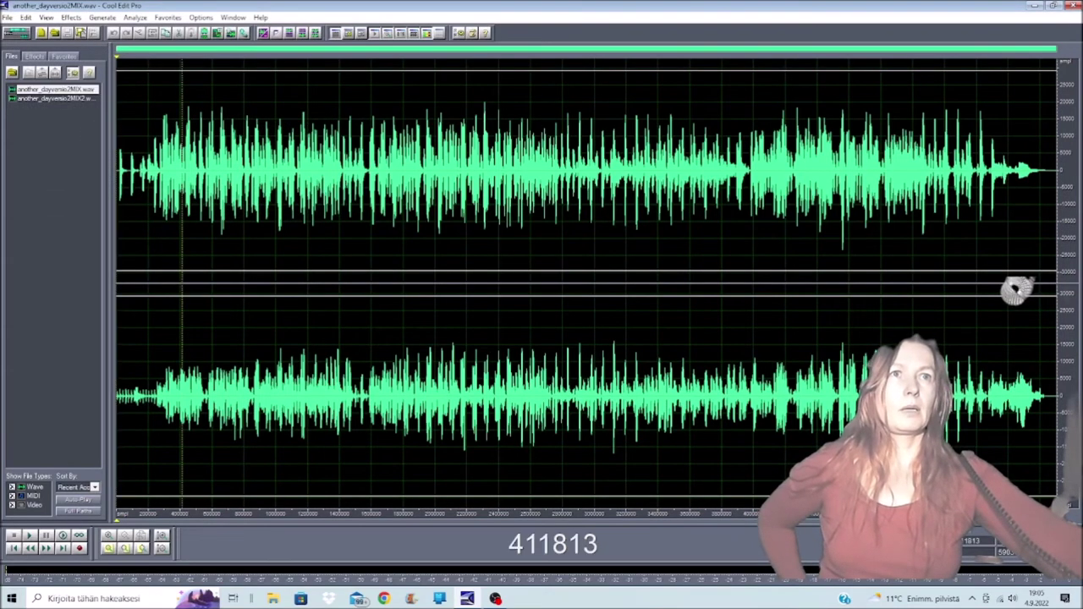
Preview the Parametric Equalizer with the Hum and Hiss Removal preset on the whole another_dayversio2MIX.wav waveform.
key(ctrl+a)
click(71, 18)
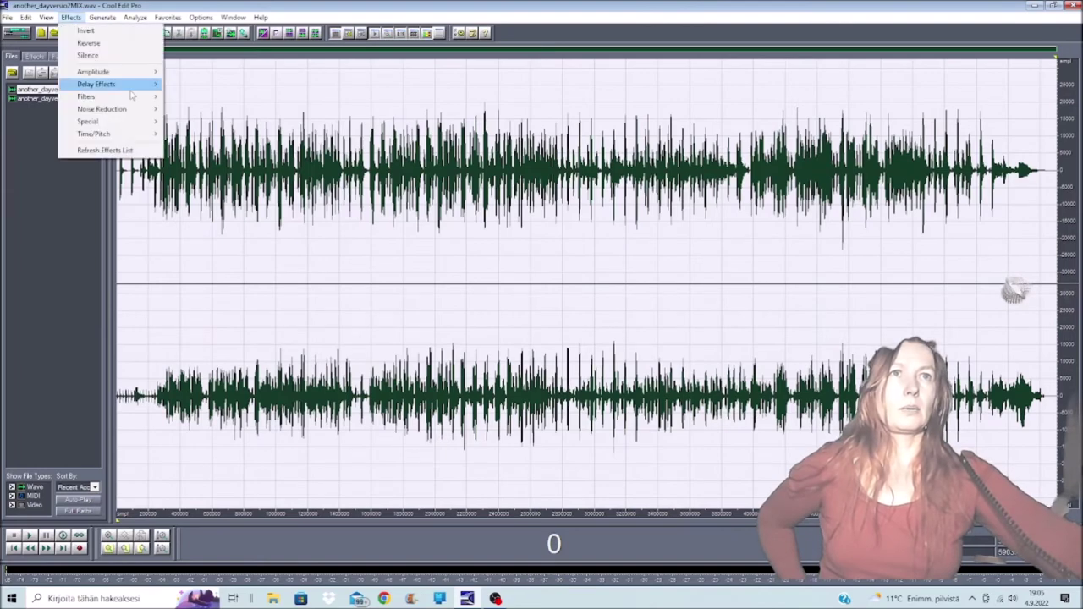
mouse_move(119, 96)
click(212, 160)
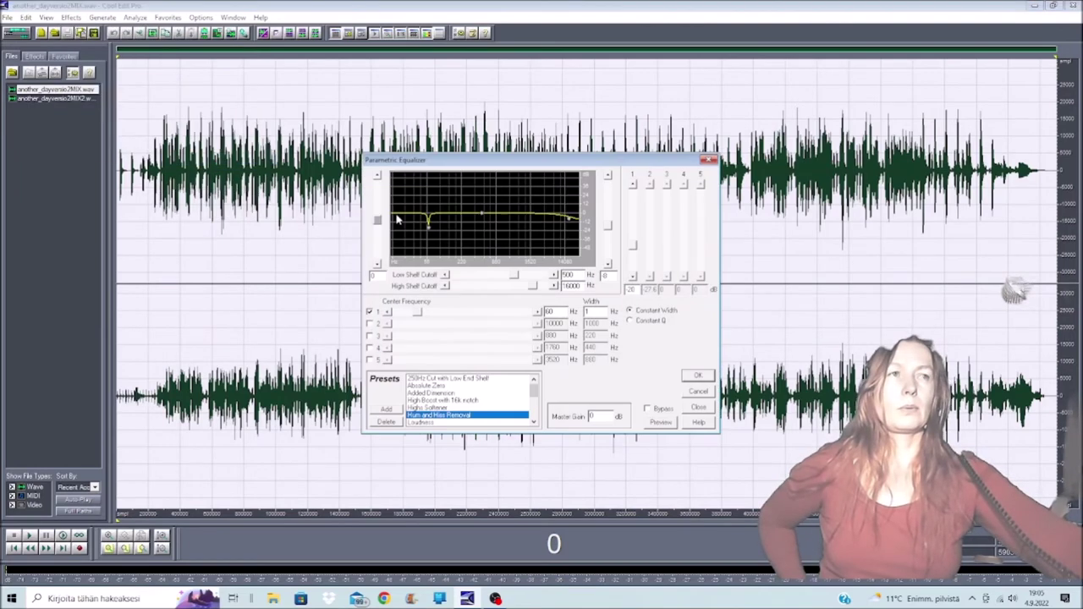
click(662, 424)
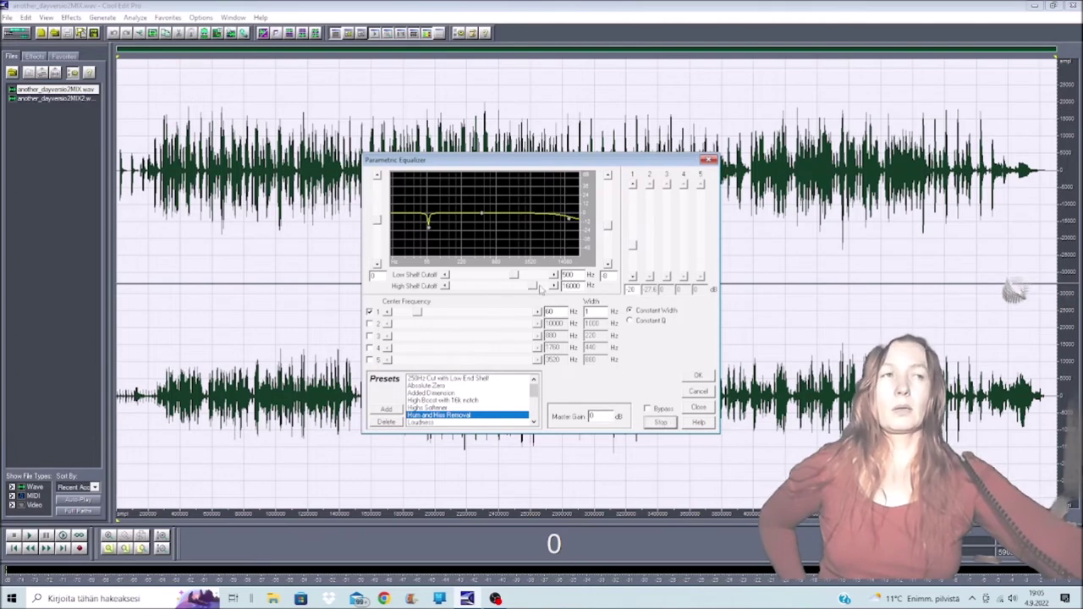
Lower the equalizer's high shelf cutoff to about 9324 Hz and its high shelf gain to about -15.2 dB, and apply it.
drag(535, 288, 523, 291)
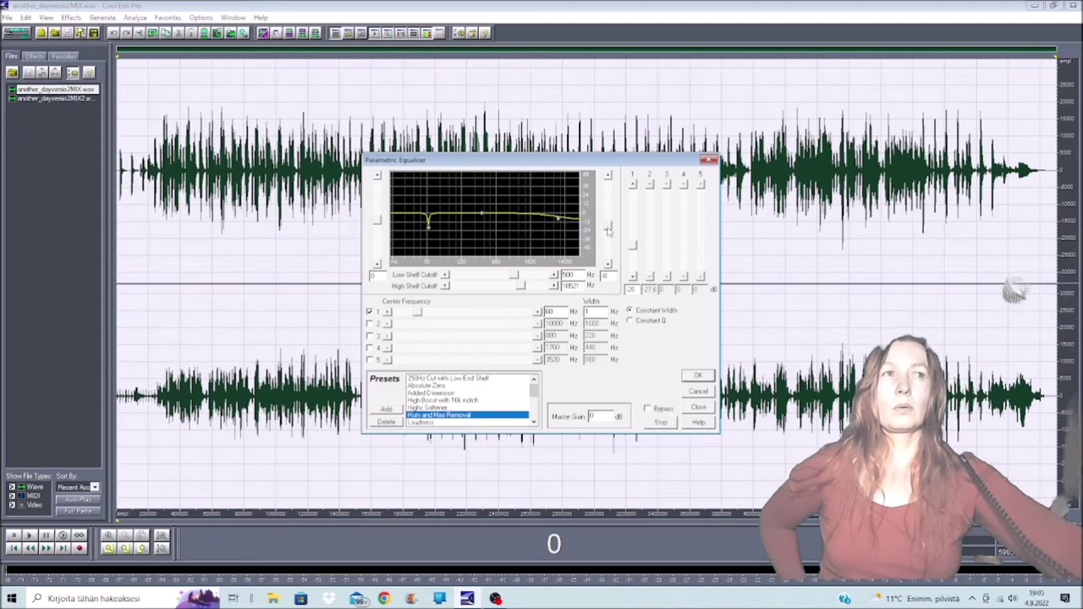
drag(608, 231, 607, 236)
drag(519, 290, 515, 289)
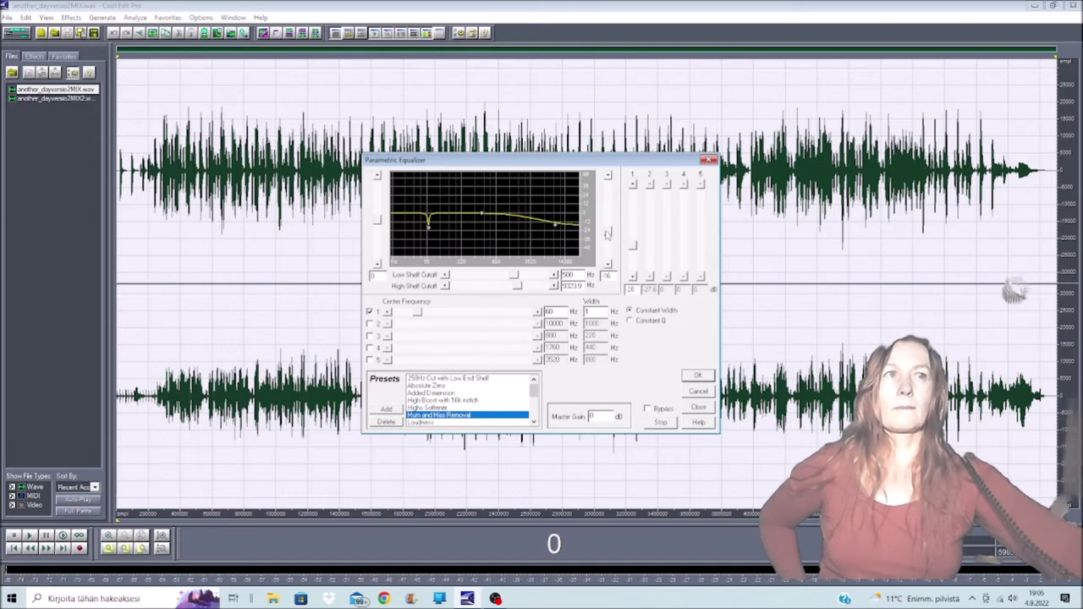
drag(607, 232, 602, 241)
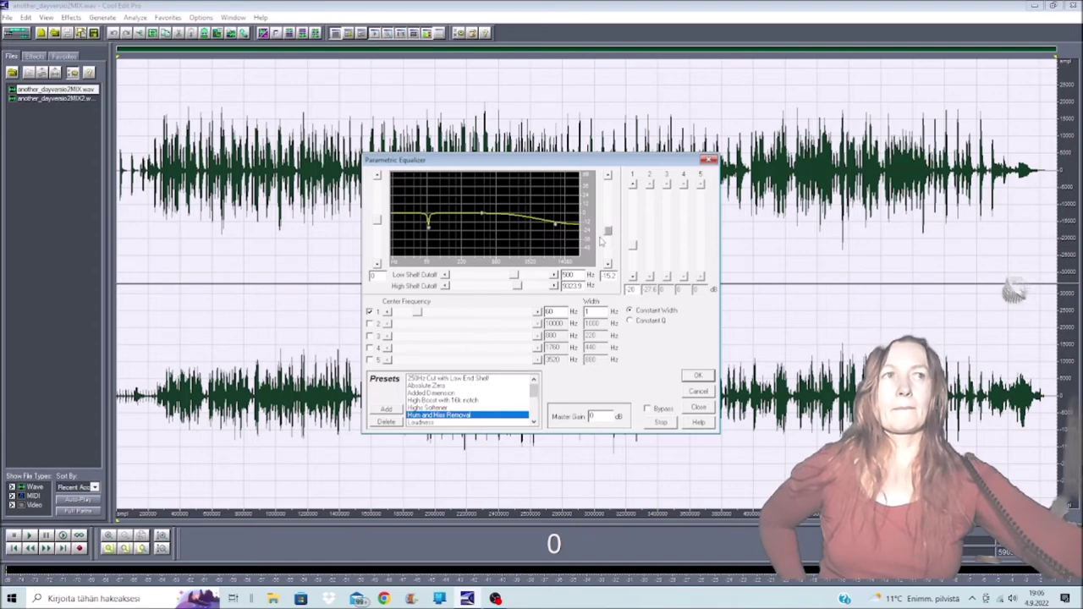
click(698, 376)
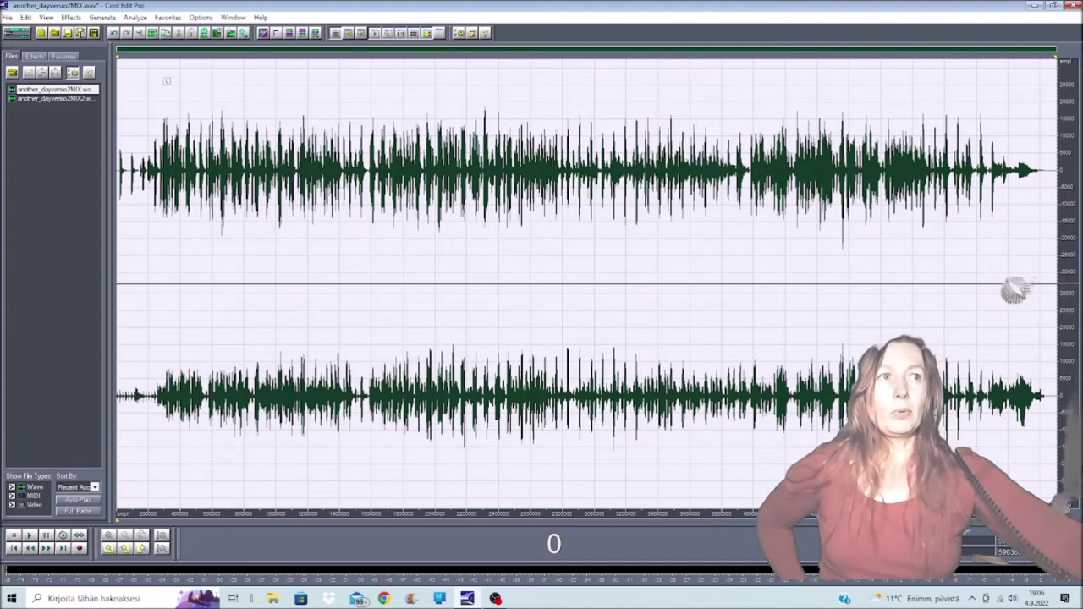
Normalize only the left channel of the equalized waveform and clear the channel selection.
double_click(153, 67)
click(71, 17)
mouse_move(102, 72)
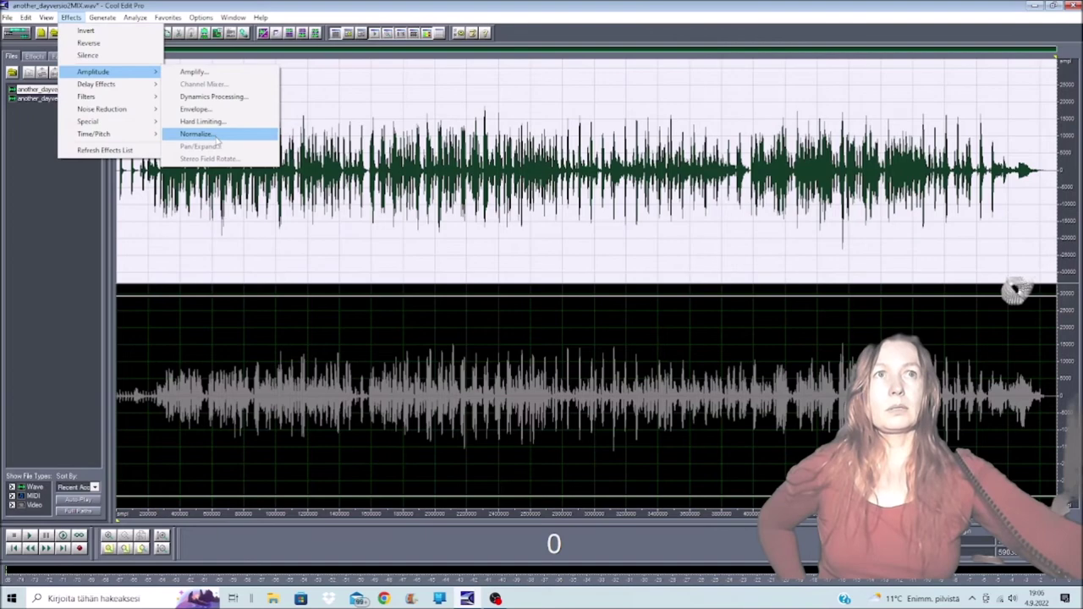
click(214, 136)
click(584, 290)
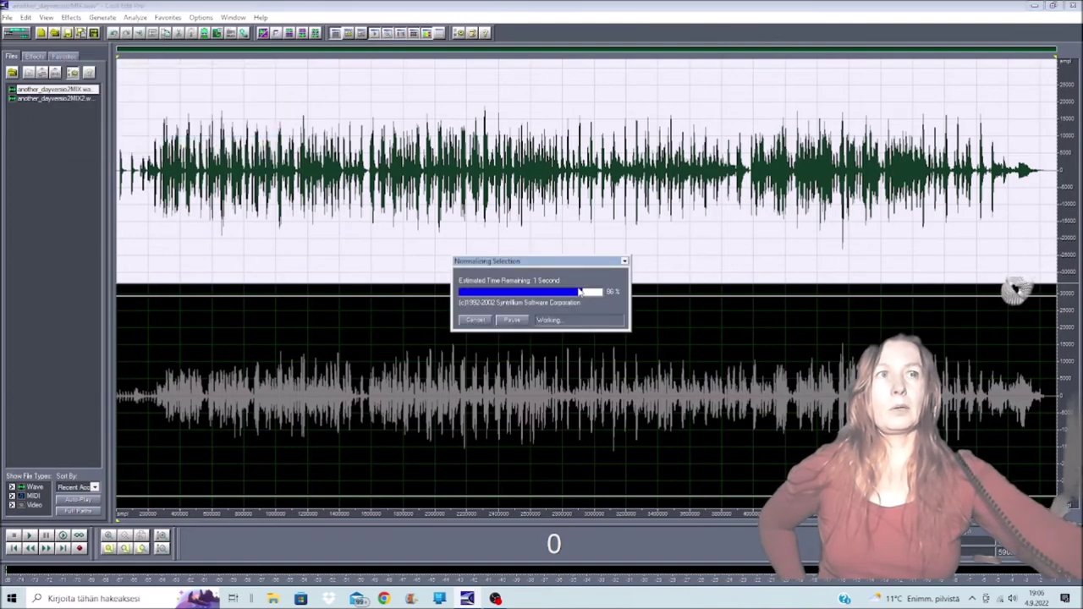
click(475, 254)
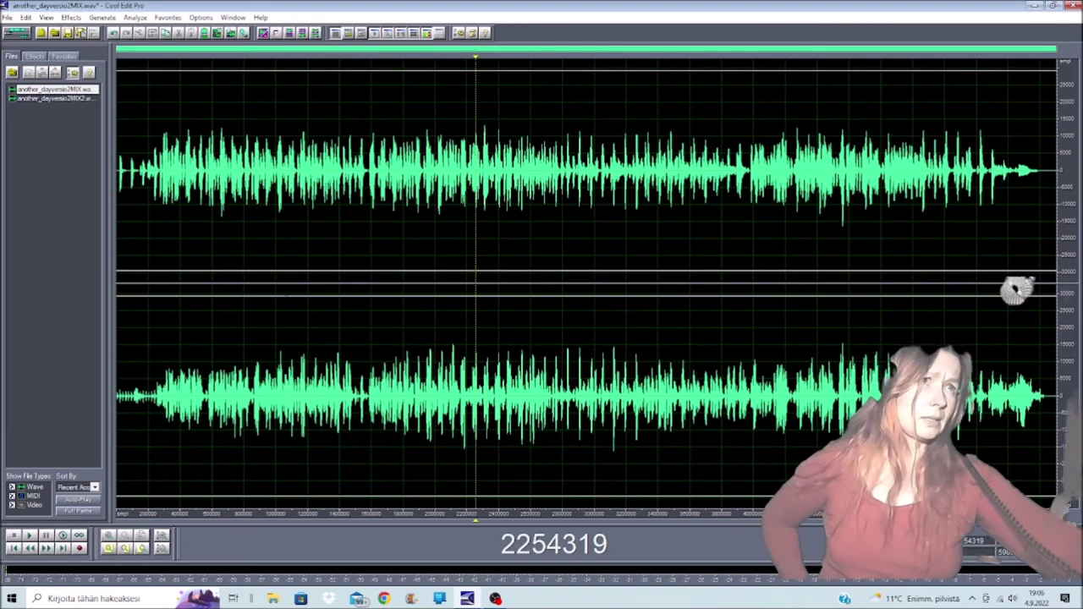
Normalize the entire stereo waveform to 45%, treating the left and right channels equally.
key(ctrl+a)
click(70, 17)
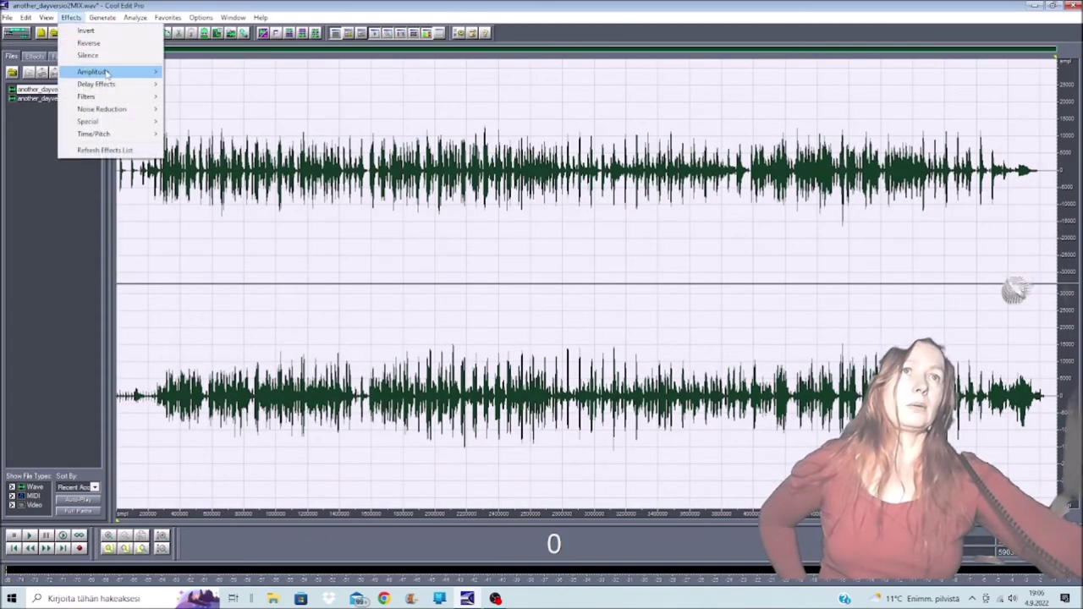
mouse_move(106, 74)
click(194, 149)
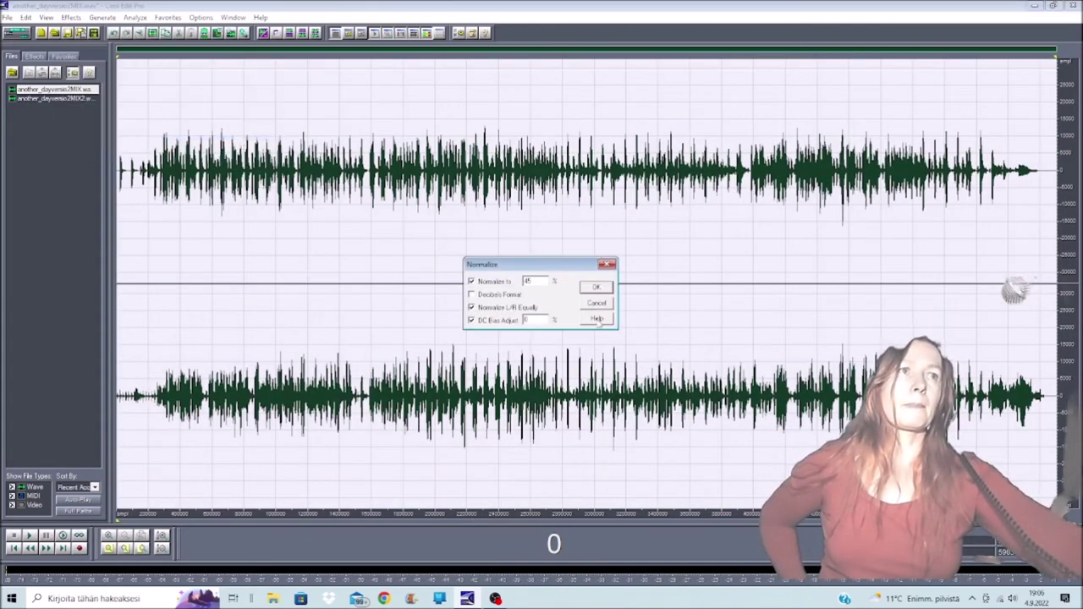
click(602, 289)
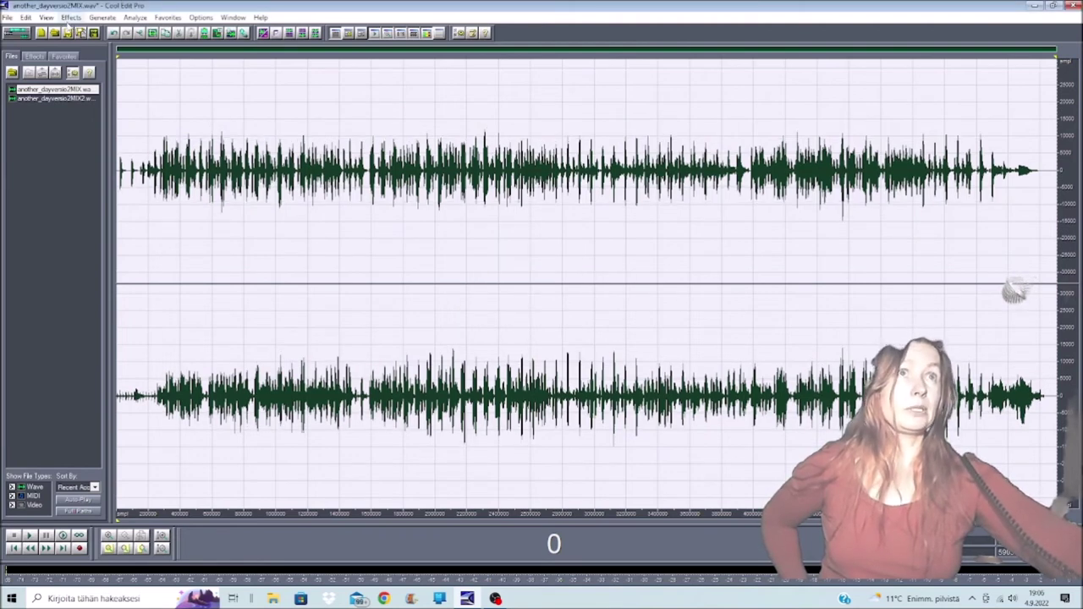
Normalize the entire stereo waveform to 70% with both channels treated equally.
click(71, 18)
mouse_move(98, 72)
click(214, 137)
text(70)
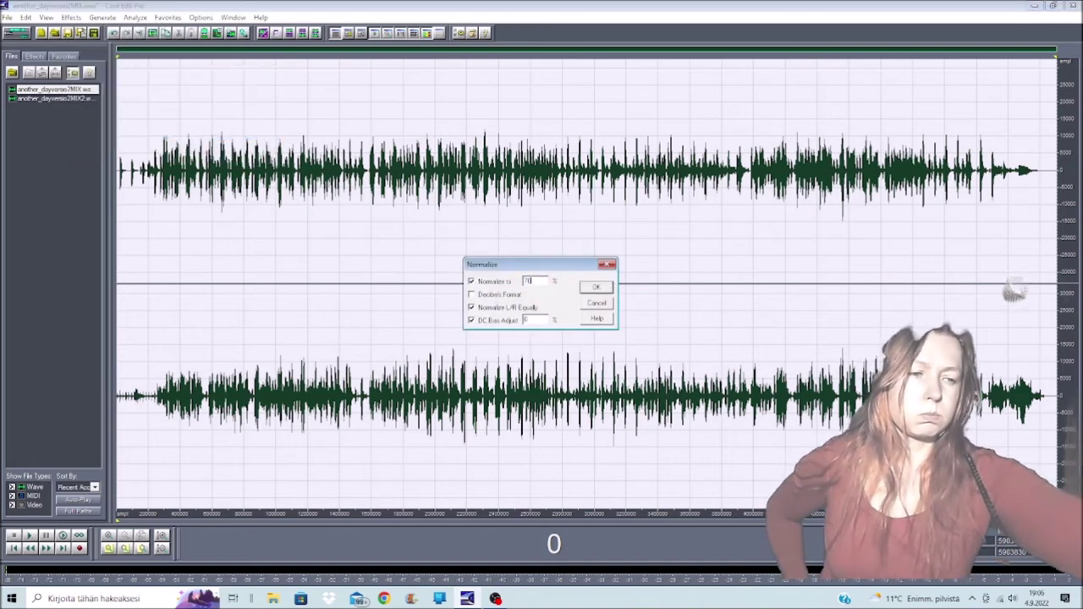
key(Return)
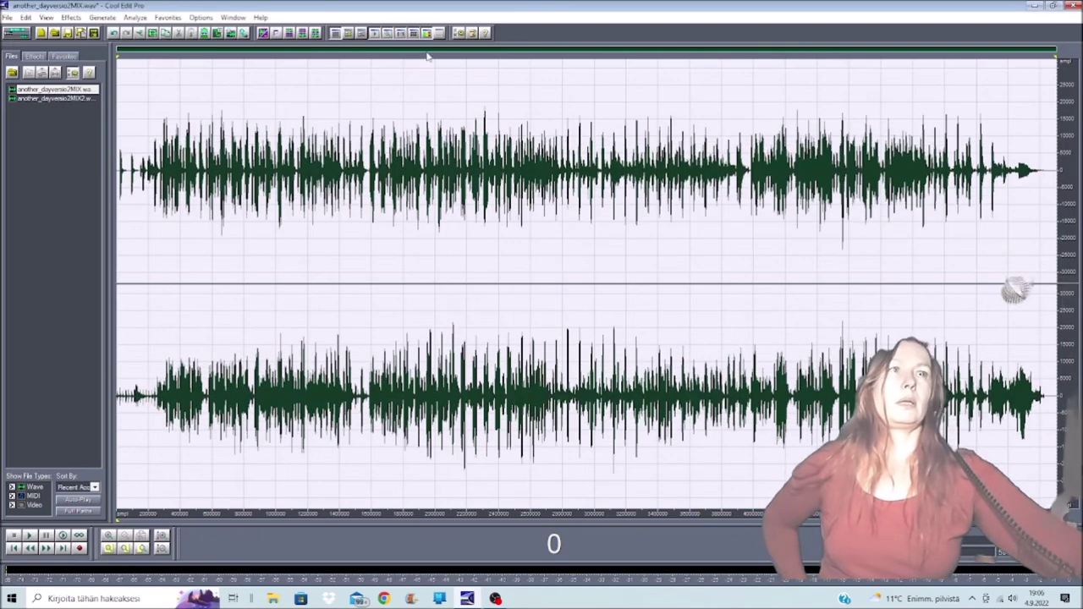
Try the Pan/Expand effect with the MaxExpansion preset on the whole waveform and undo it.
click(71, 17)
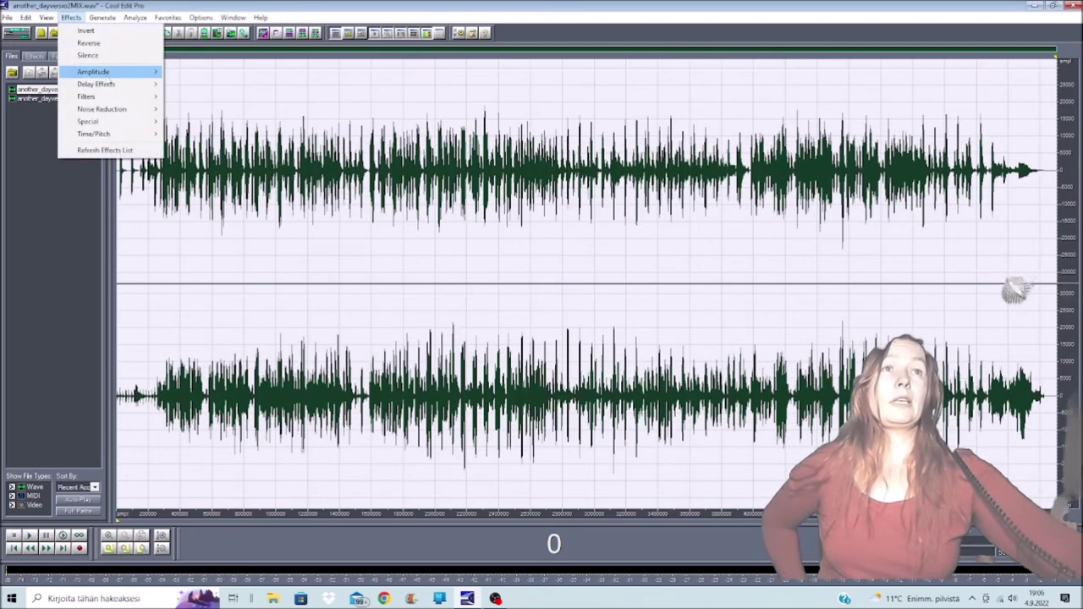
mouse_move(127, 72)
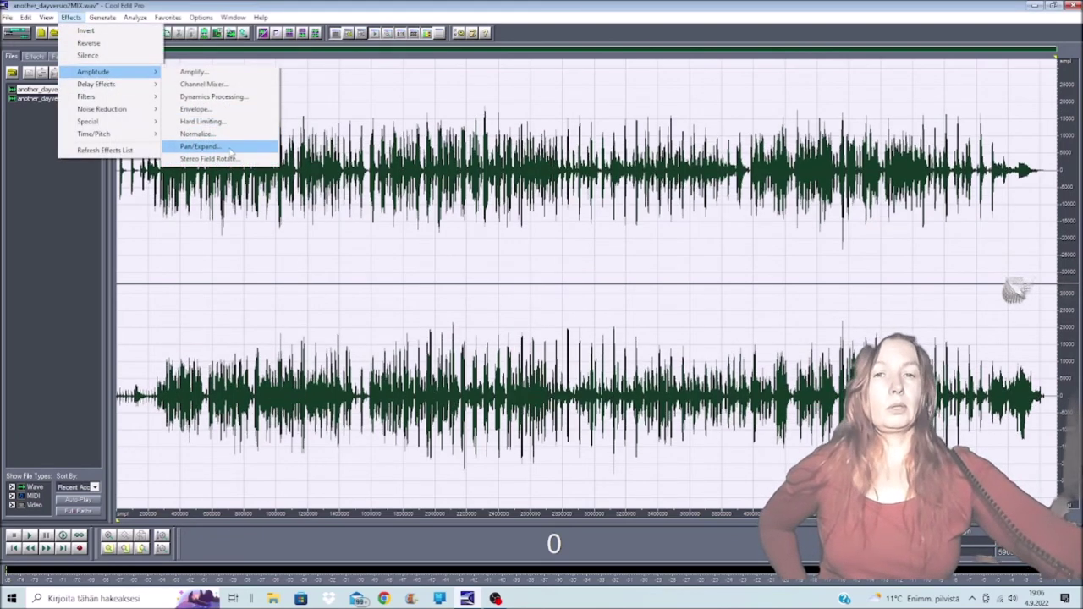
click(203, 147)
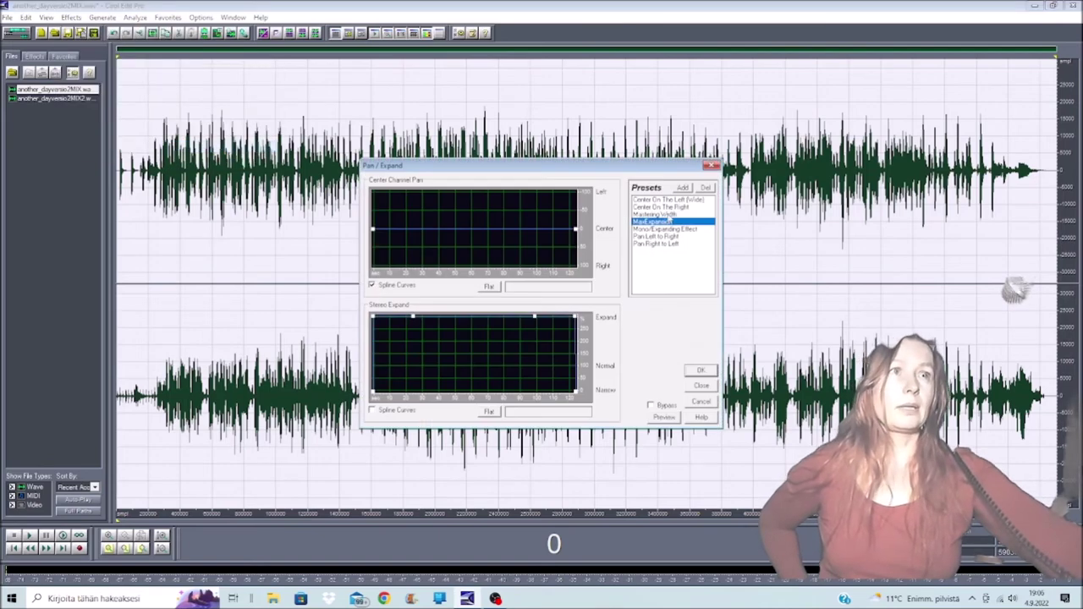
click(703, 372)
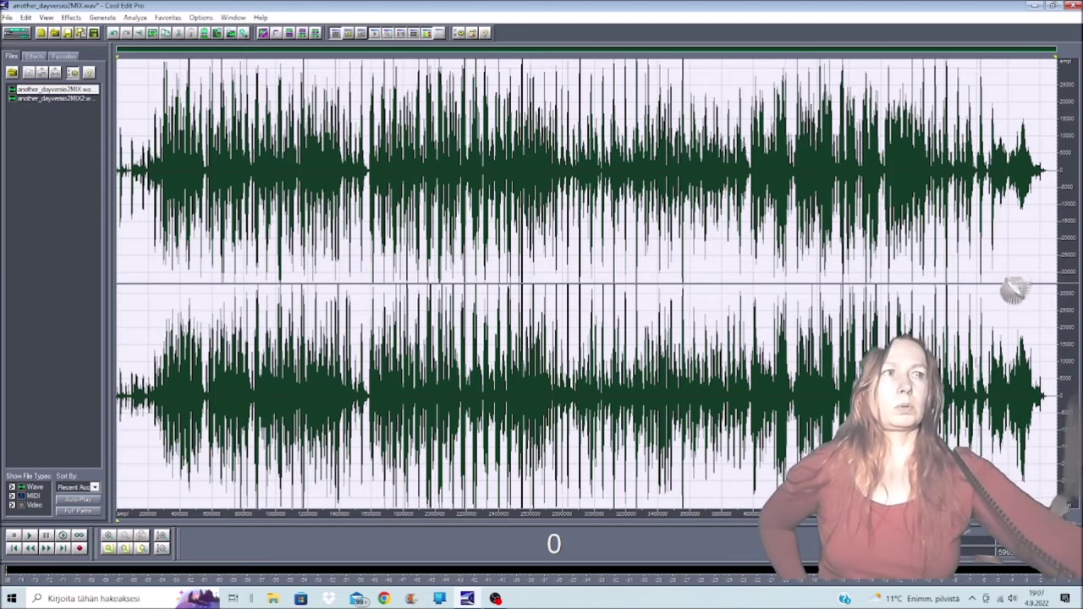
click(28, 17)
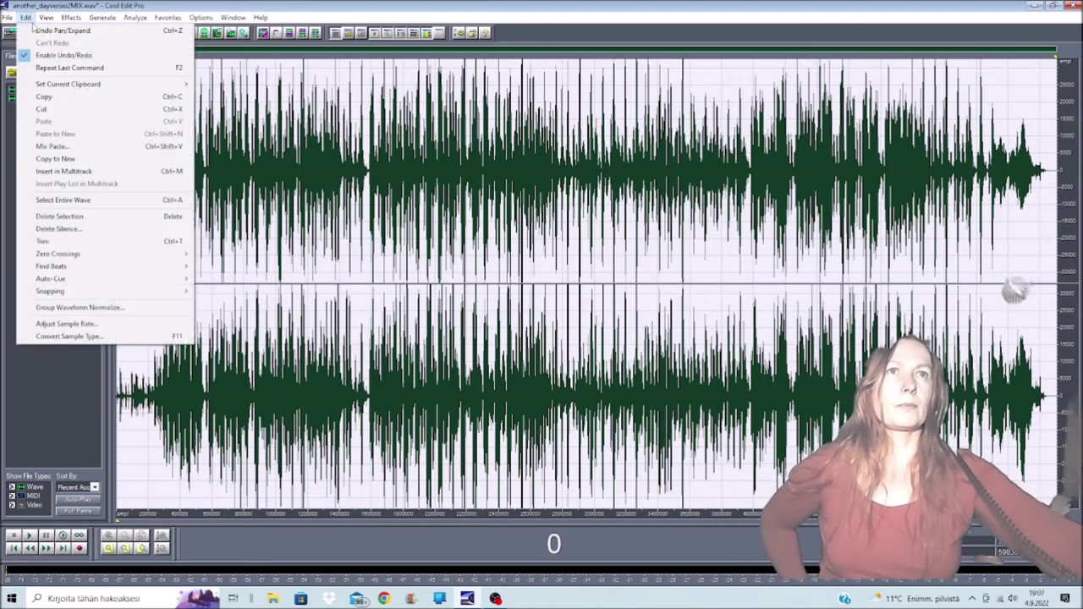
click(34, 30)
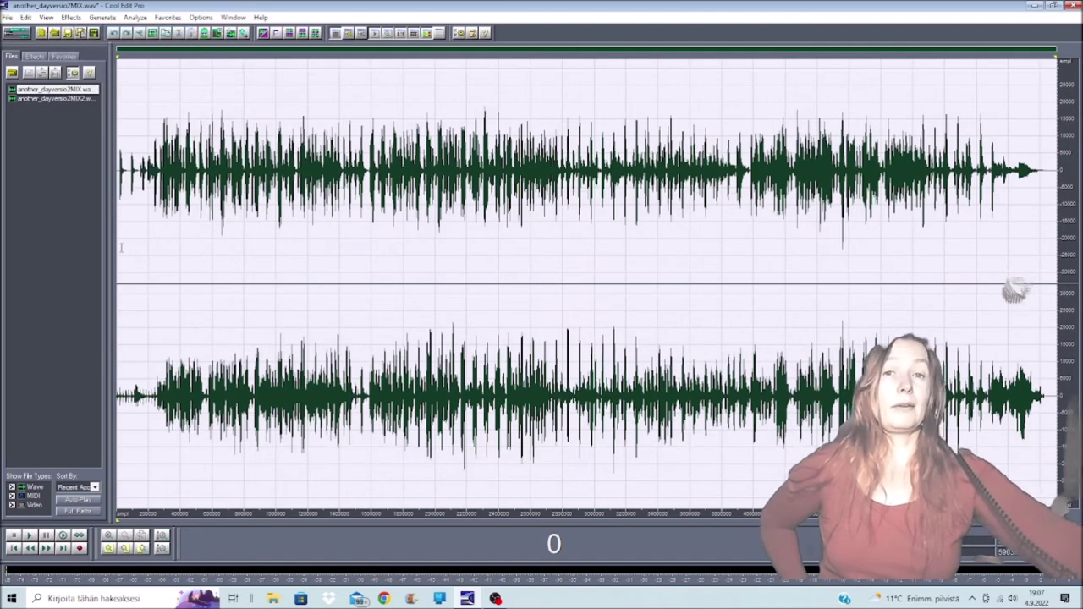
Normalize the whole waveform to 45% with left and right channels treated equally.
click(72, 17)
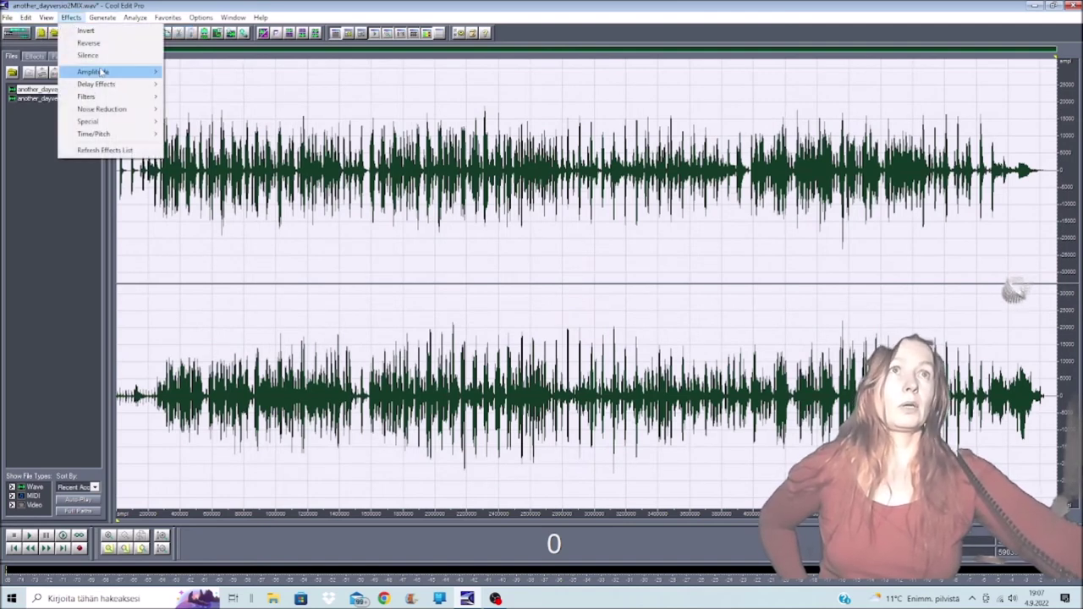
mouse_move(102, 72)
click(197, 134)
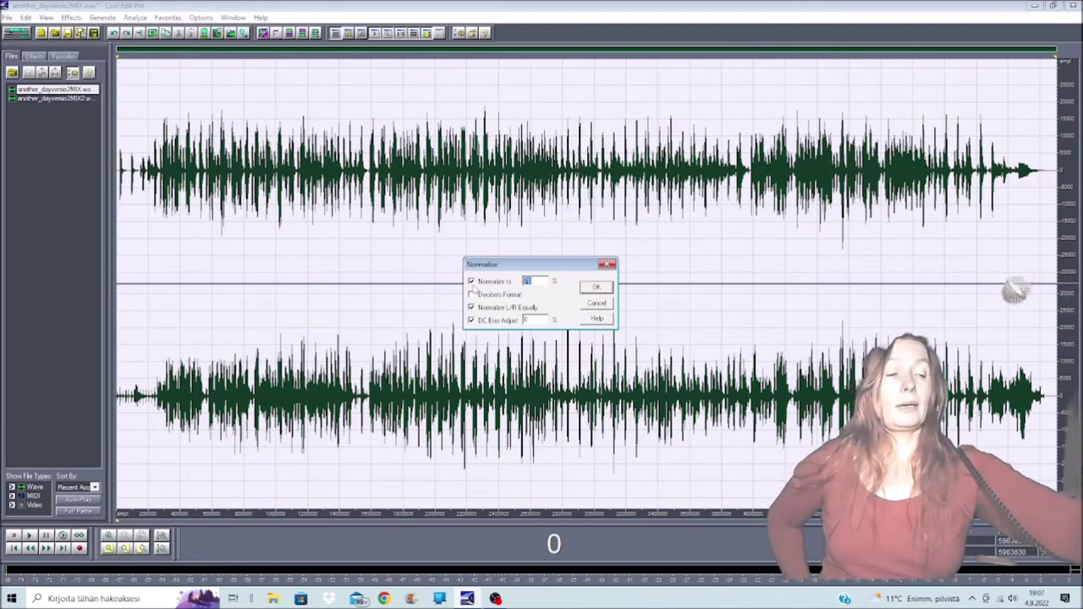
text(45)
key(Return)
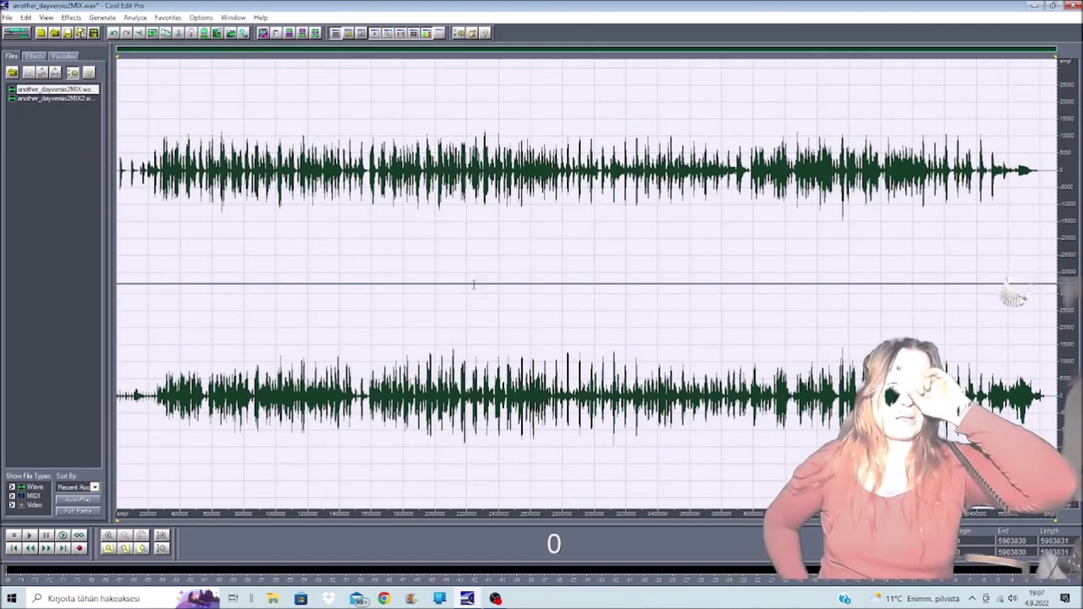
Try Pan/Expand again on the waveform normalized to 45%, and undo the expansion.
click(72, 17)
mouse_move(121, 76)
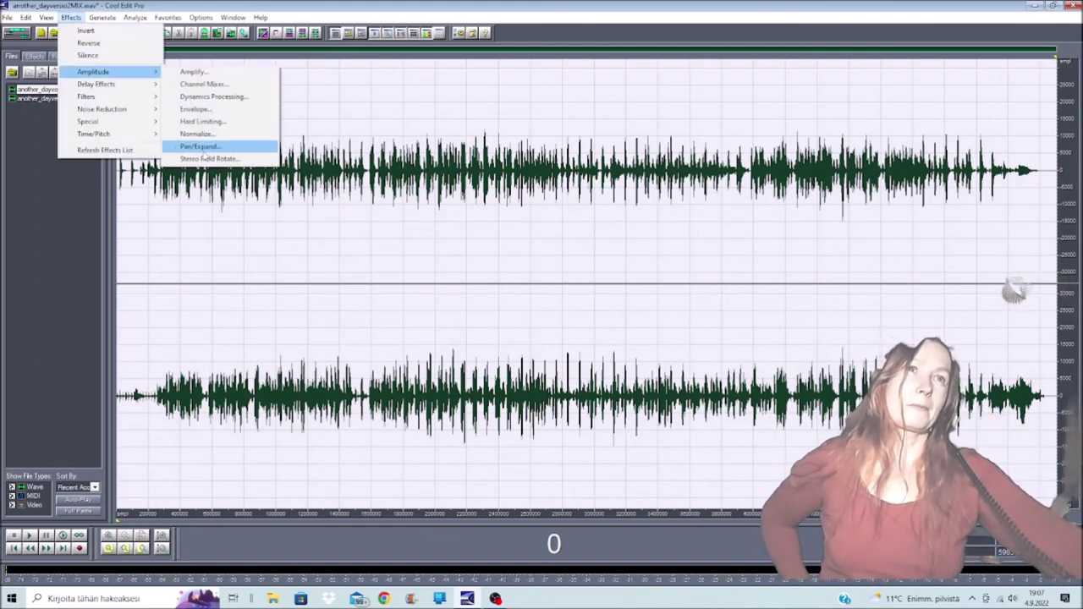
click(196, 146)
click(701, 370)
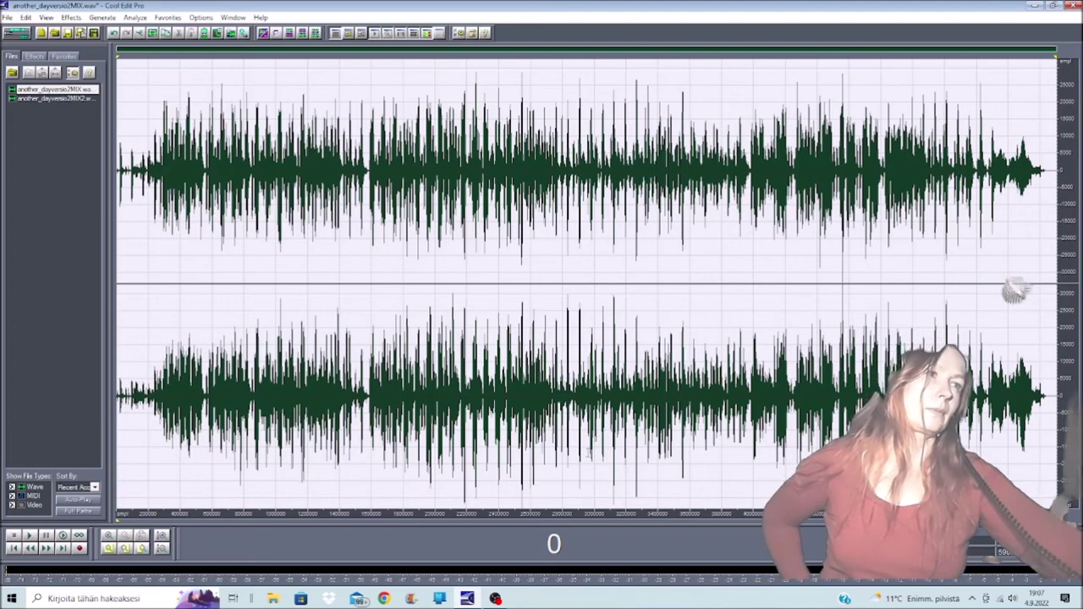
click(842, 289)
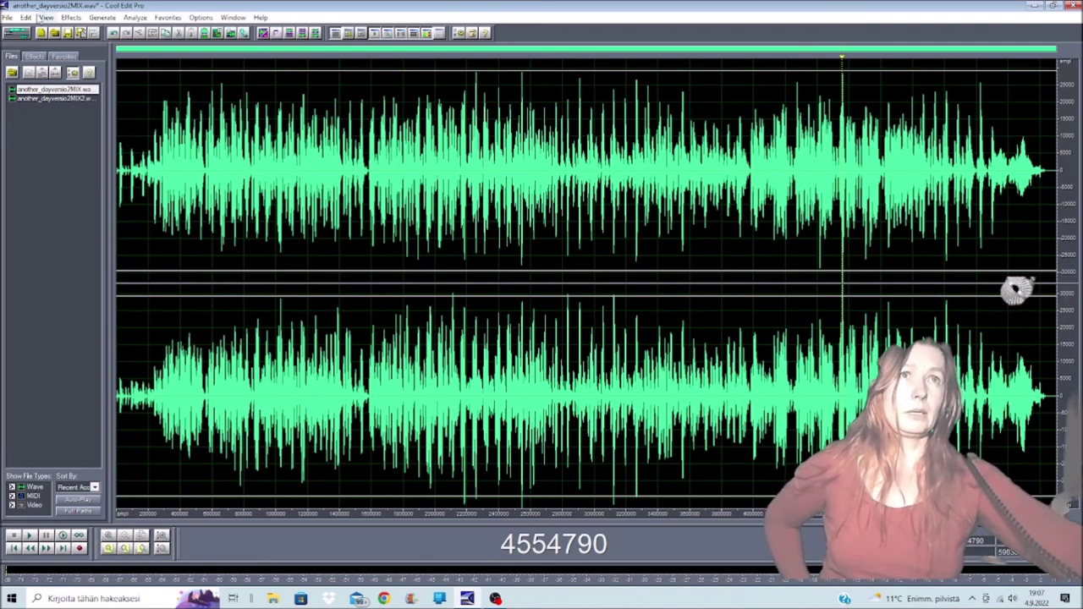
click(25, 16)
click(51, 197)
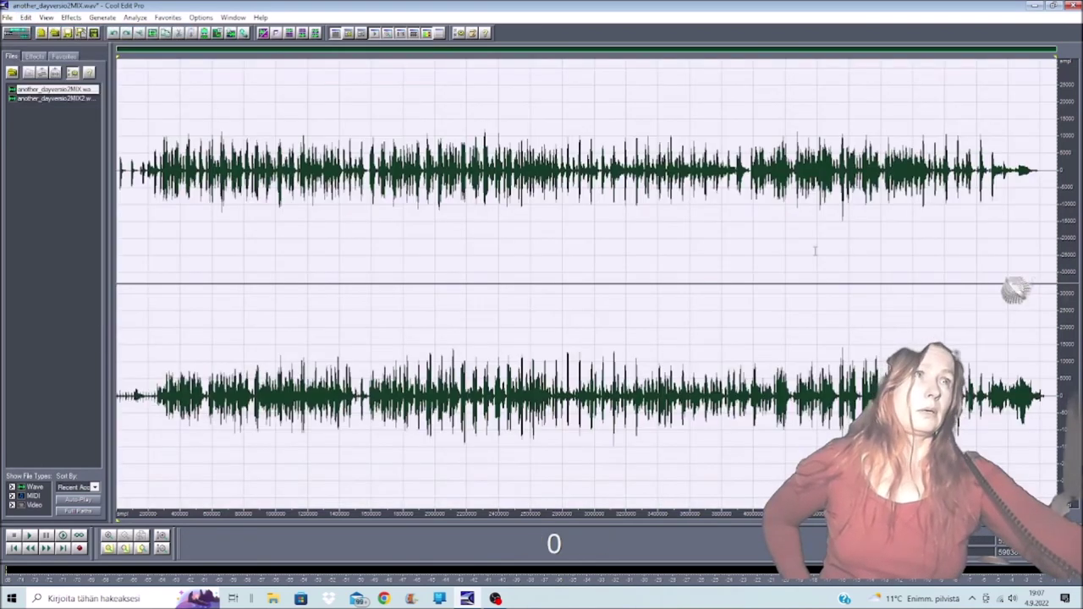
Select the narrow loud peak in both channels, starting at about sample 4559654.
click(843, 216)
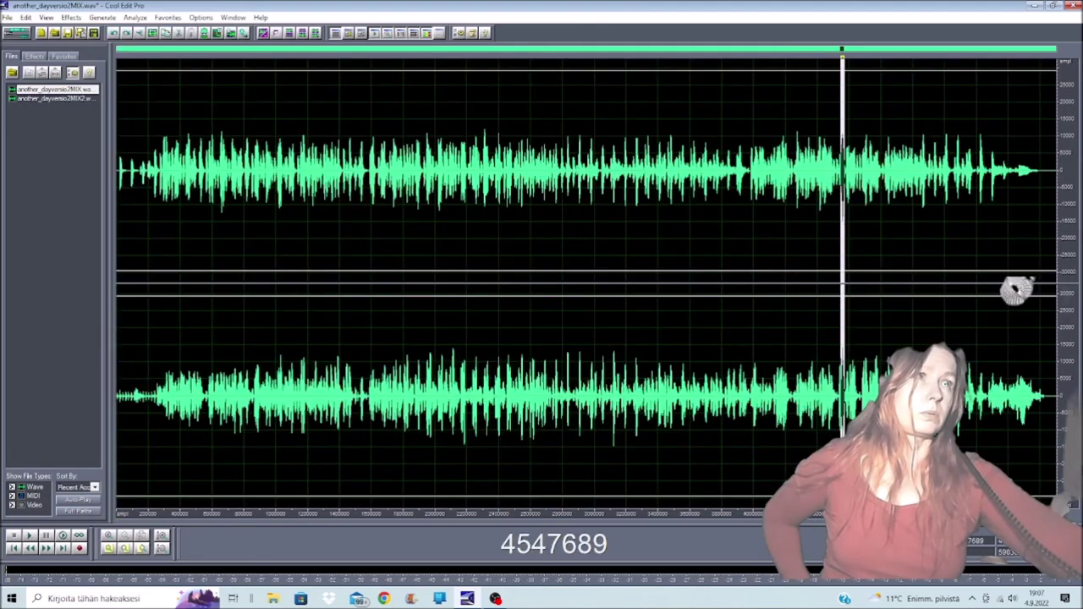
scroll(842, 219, up, 5)
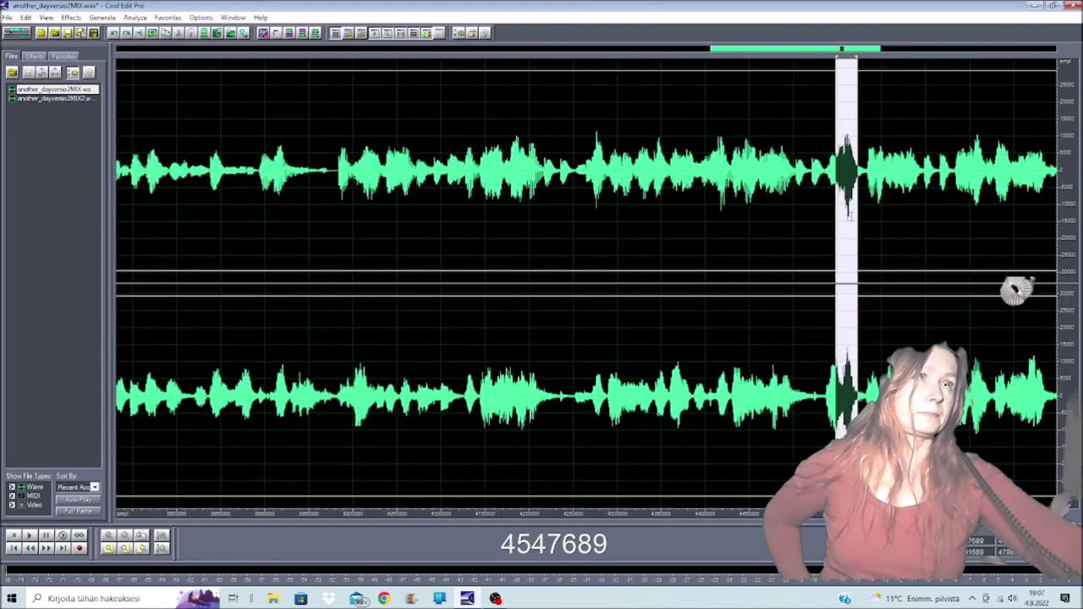
scroll(847, 216, up, 2)
click(842, 216)
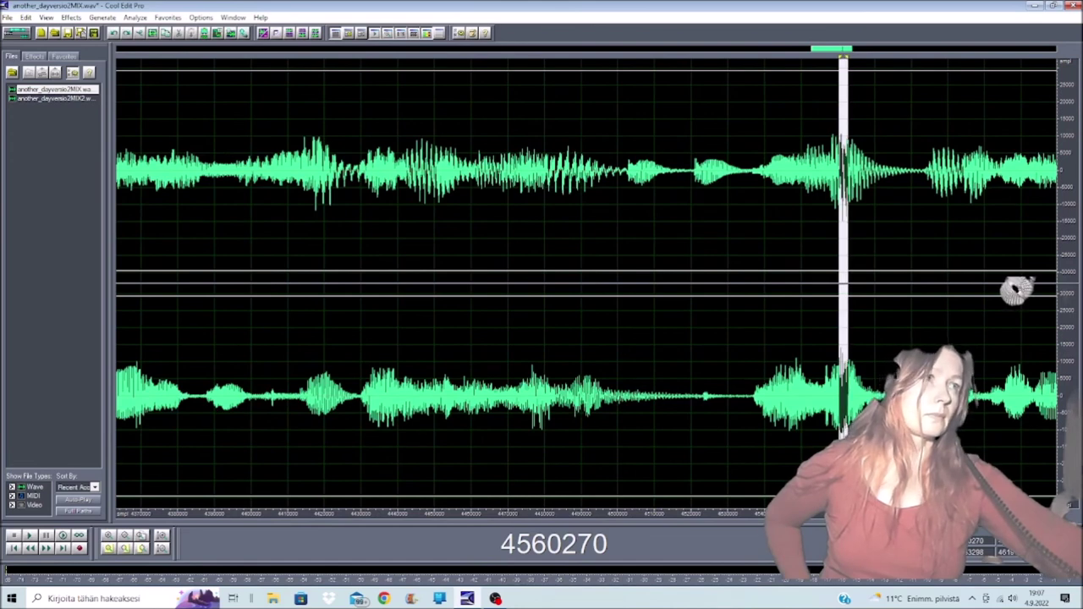
click(838, 216)
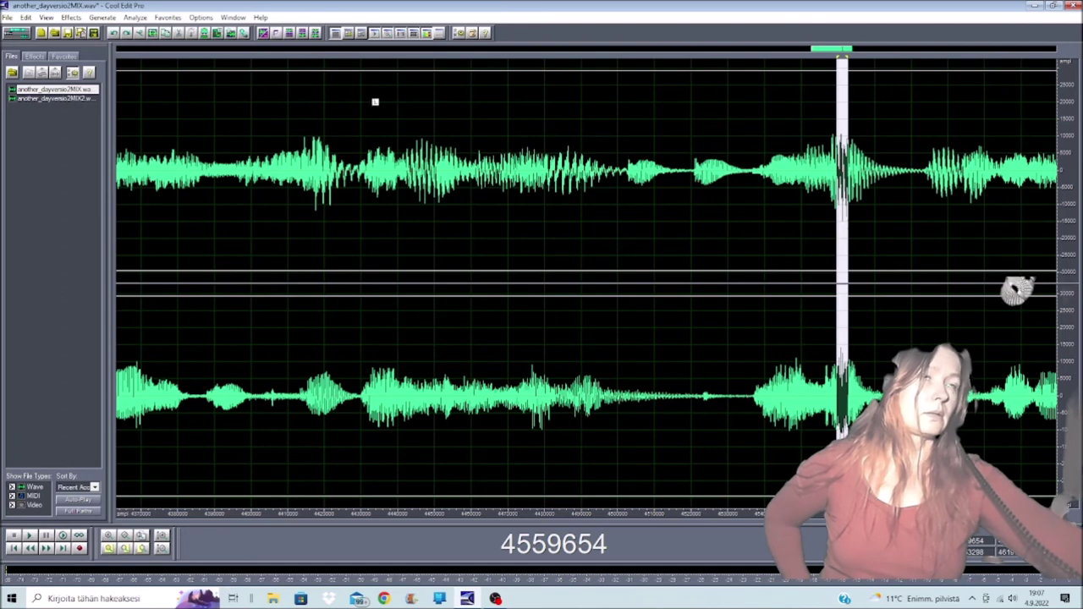
Start an amplitude Envelope on the selected peak and raise the curve's start point, its 95.01-second point and its end point to 100%.
click(71, 17)
mouse_move(138, 73)
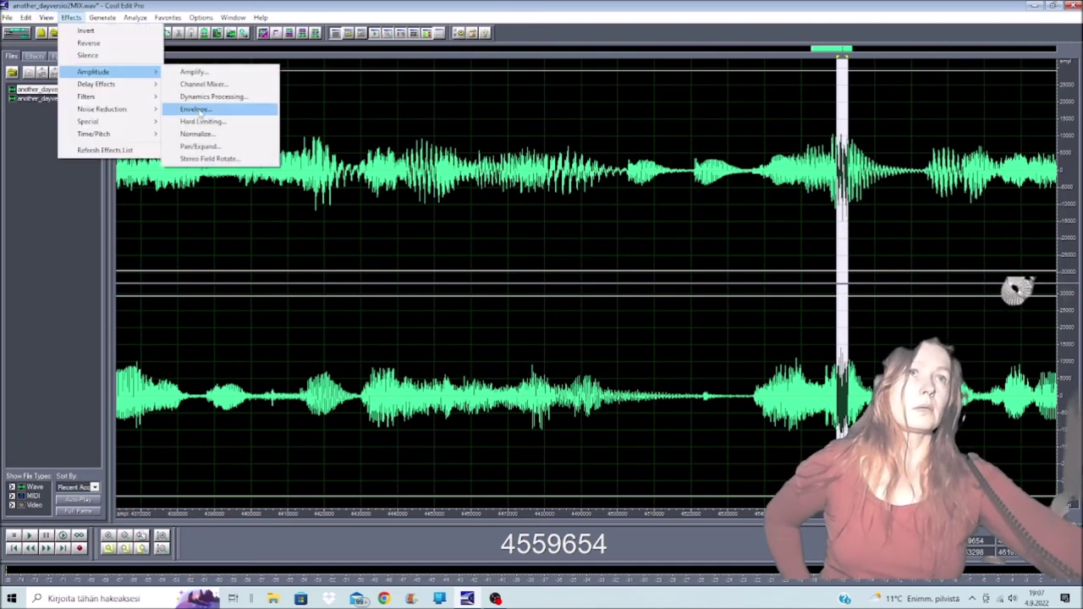
click(196, 109)
drag(413, 298, 413, 209)
drag(473, 296, 475, 209)
drag(659, 247, 658, 209)
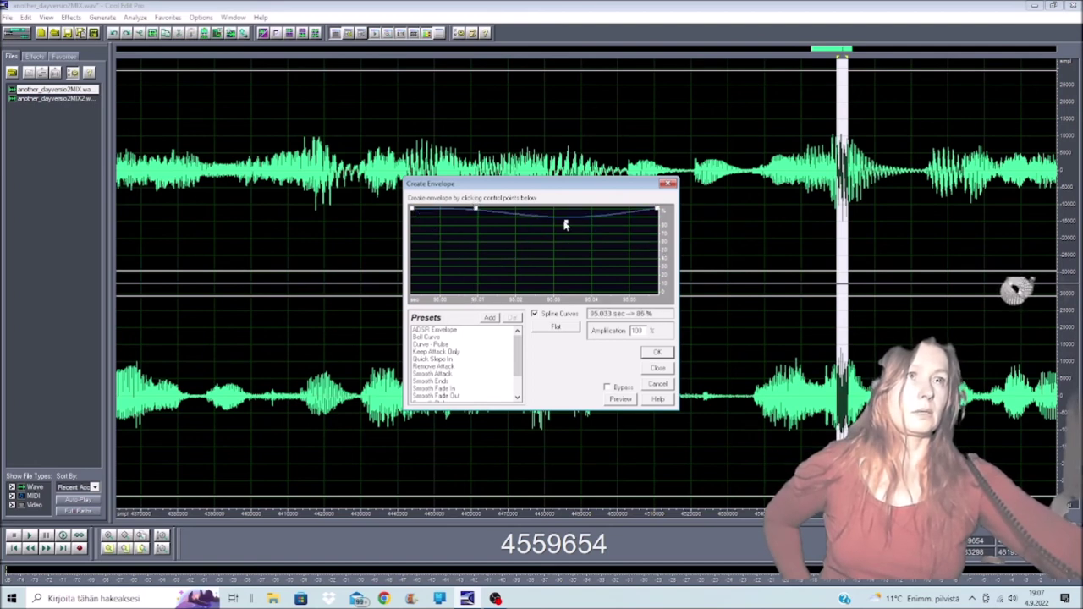
Shape a flat dip to about 78% in the middle of the envelope between points at 100%, and apply it to the peak.
click(503, 223)
click(575, 209)
drag(565, 221, 490, 227)
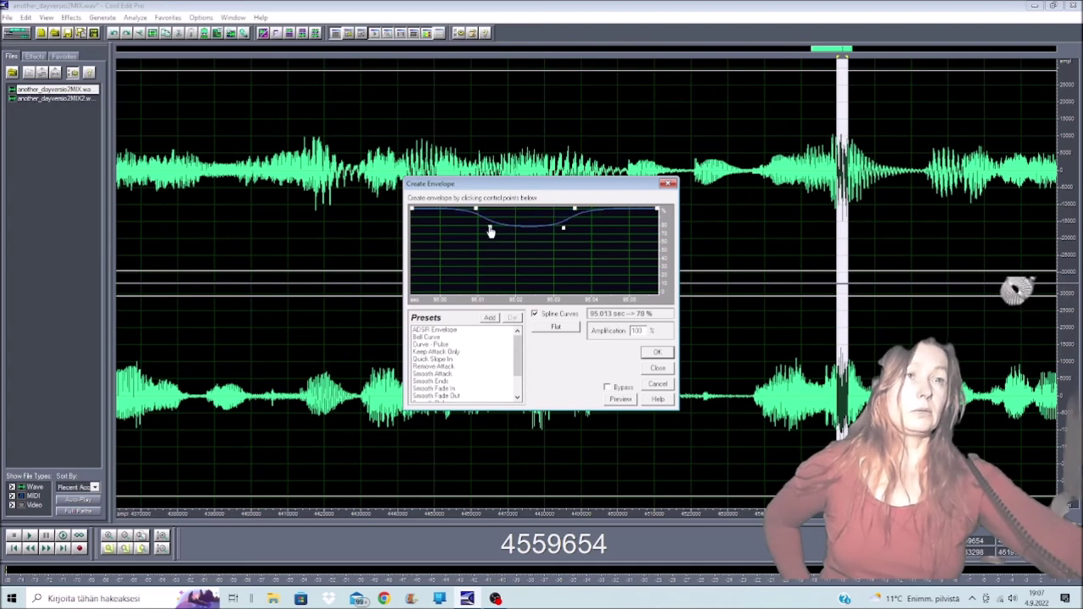
click(662, 356)
click(746, 254)
double_click(431, 242)
click(350, 225)
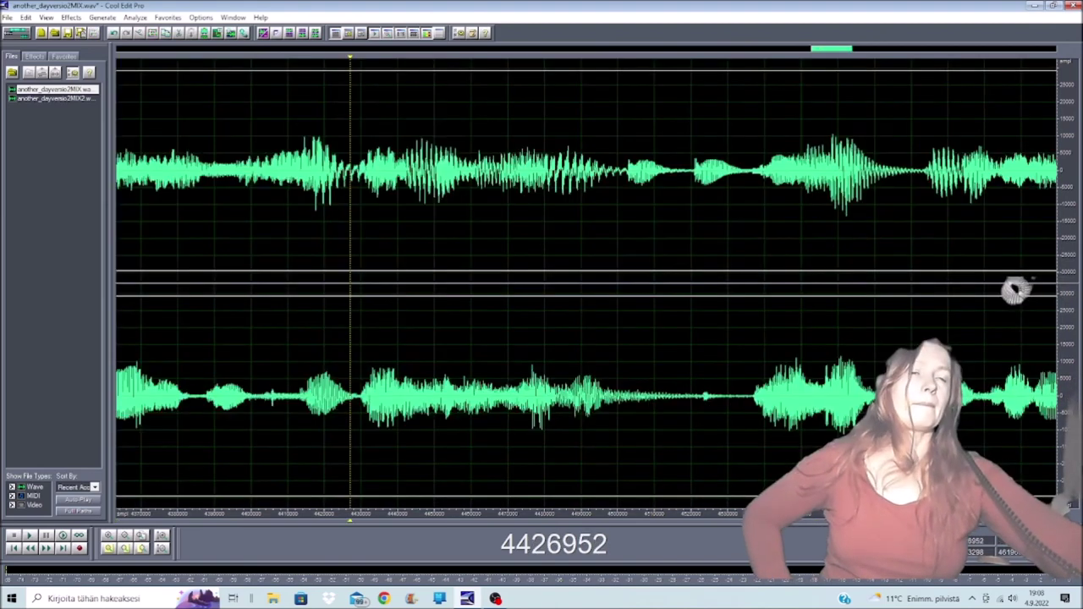
Normalize the whole waveform to a level slightly below 45%, with left and right channels treated equally.
scroll(587, 279, down, 8)
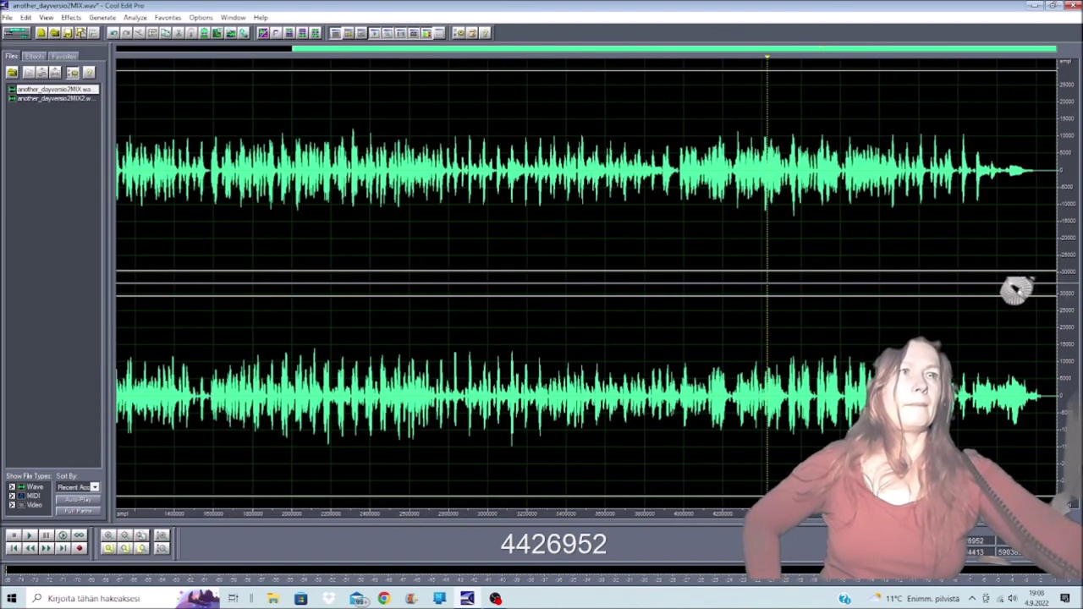
double_click(309, 248)
click(71, 17)
mouse_move(101, 72)
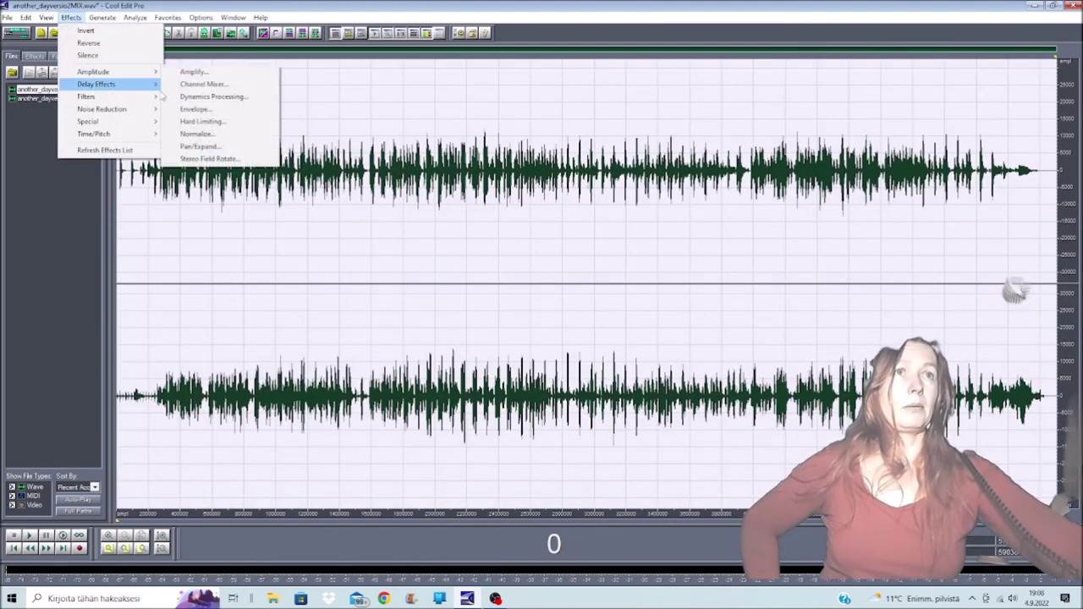
click(203, 136)
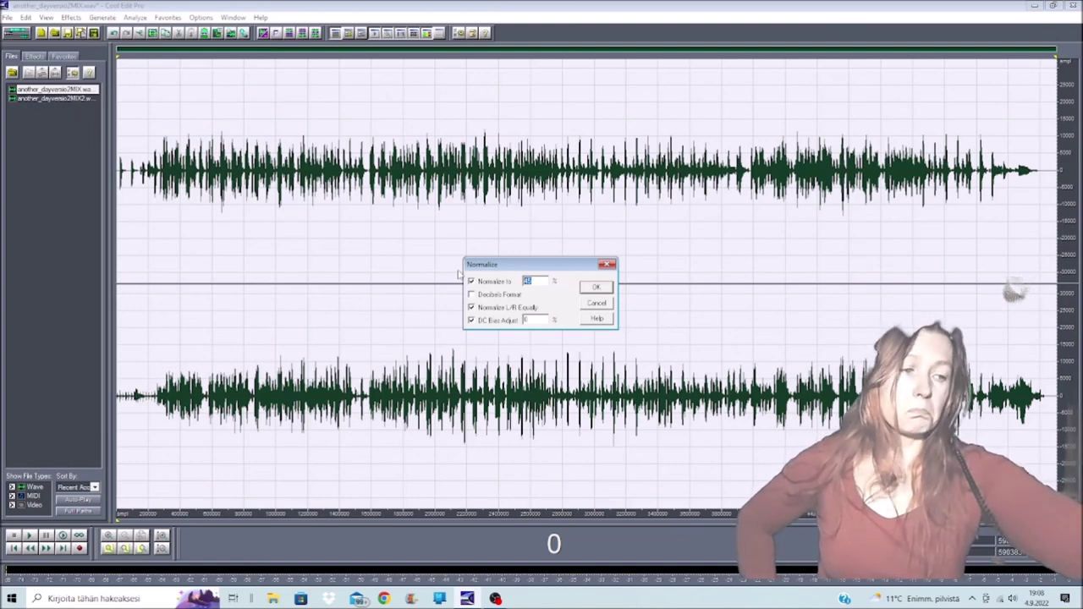
key(Return)
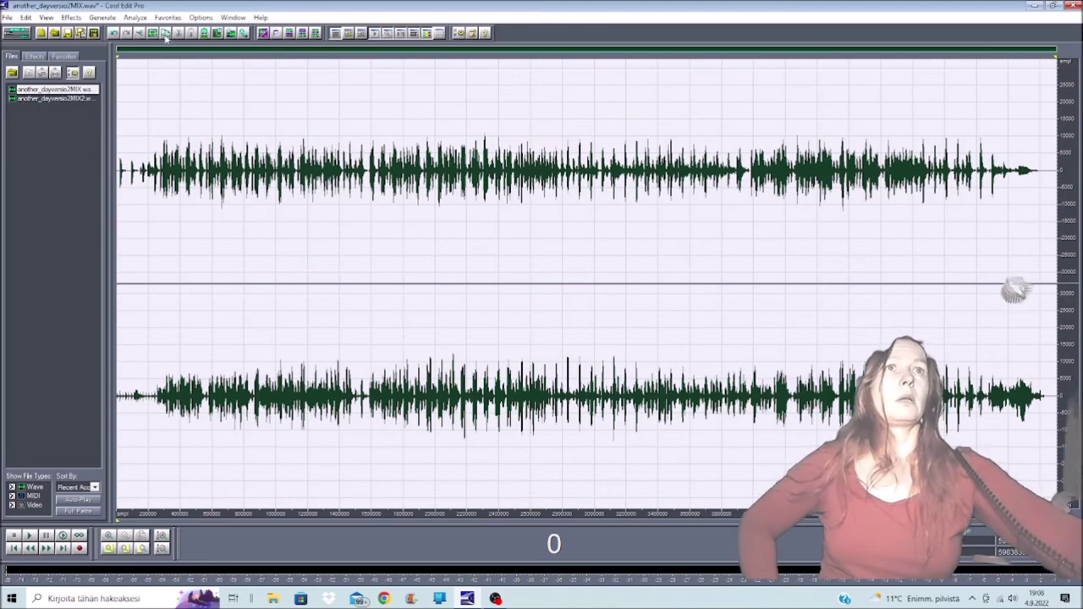
Apply the Pan/Expand stereo expansion to the whole normalized waveform.
click(72, 16)
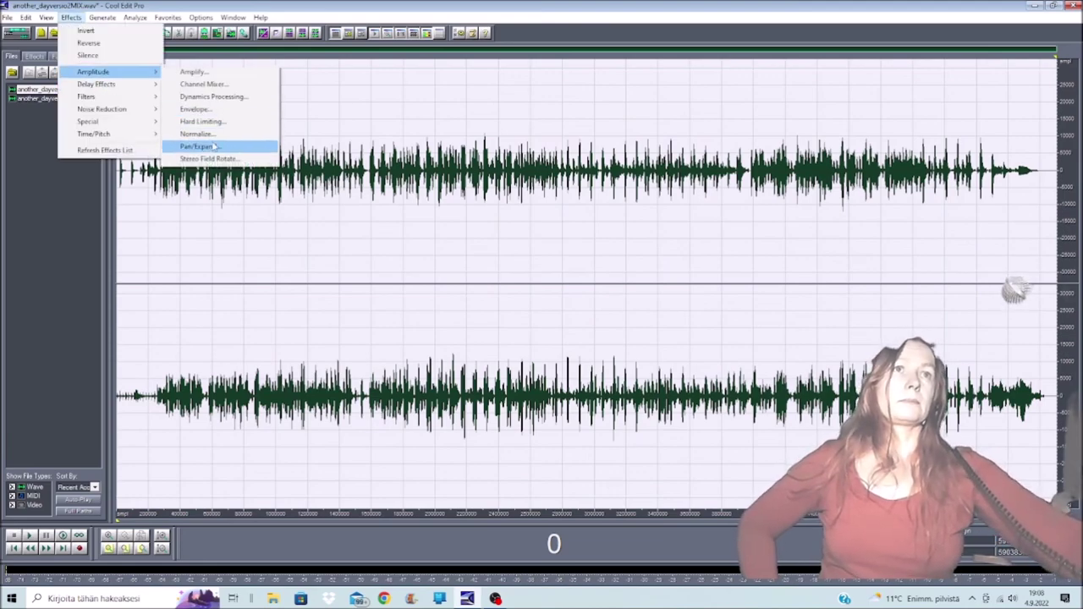
click(210, 145)
click(702, 371)
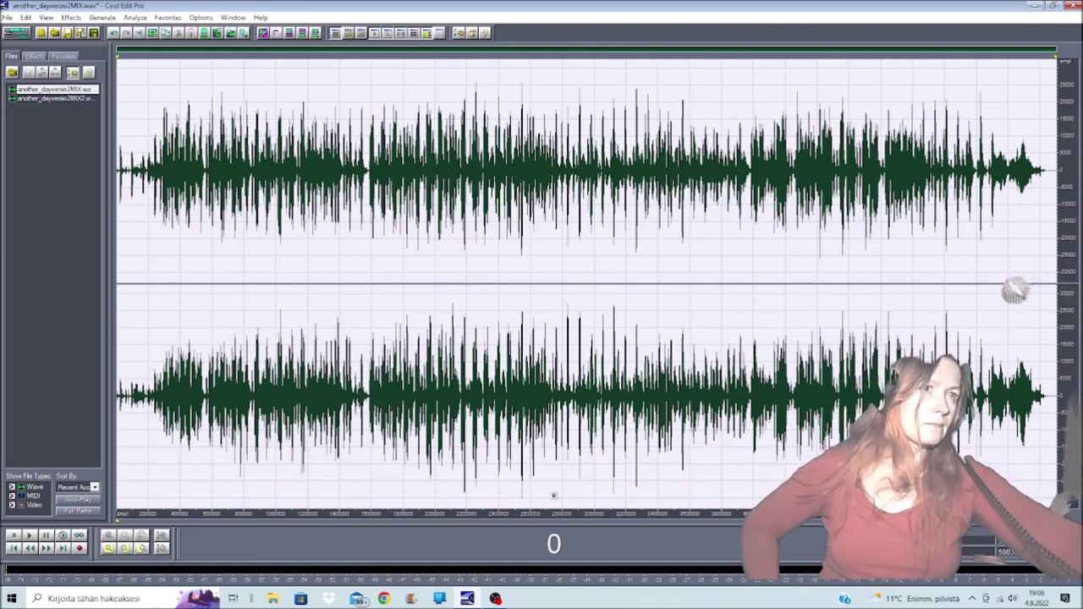
Play only the right channel of the expanded waveform from about sample 1867357, and return to both channels.
click(415, 498)
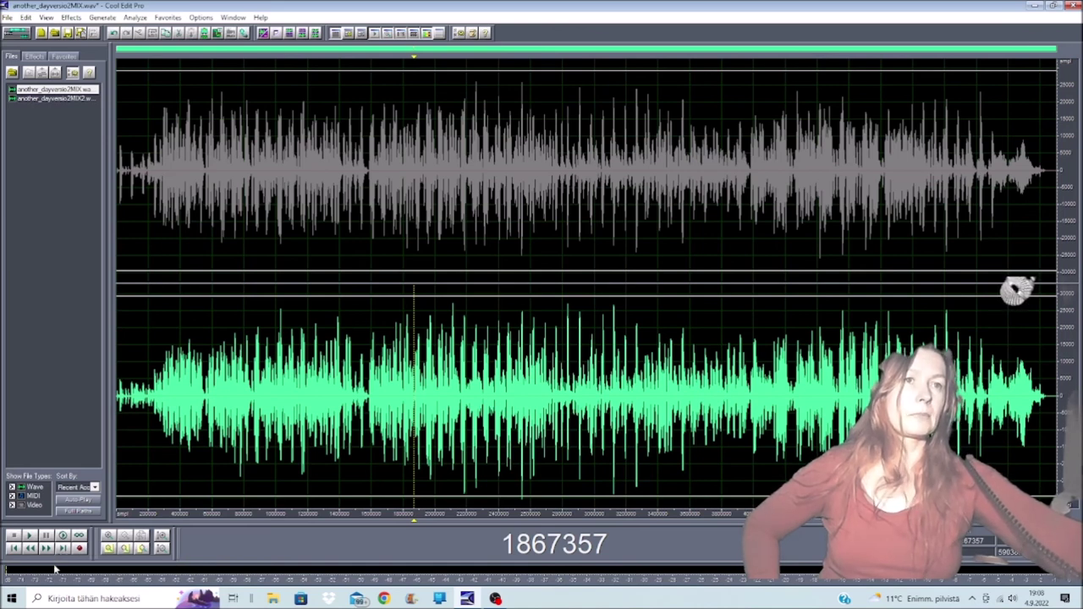
click(29, 535)
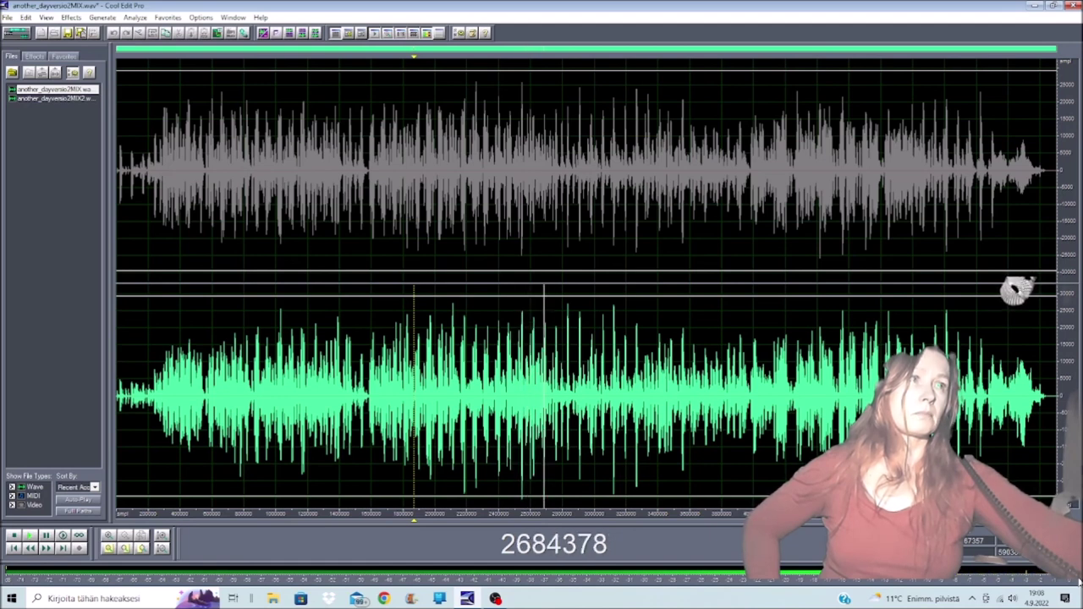
click(14, 536)
click(286, 280)
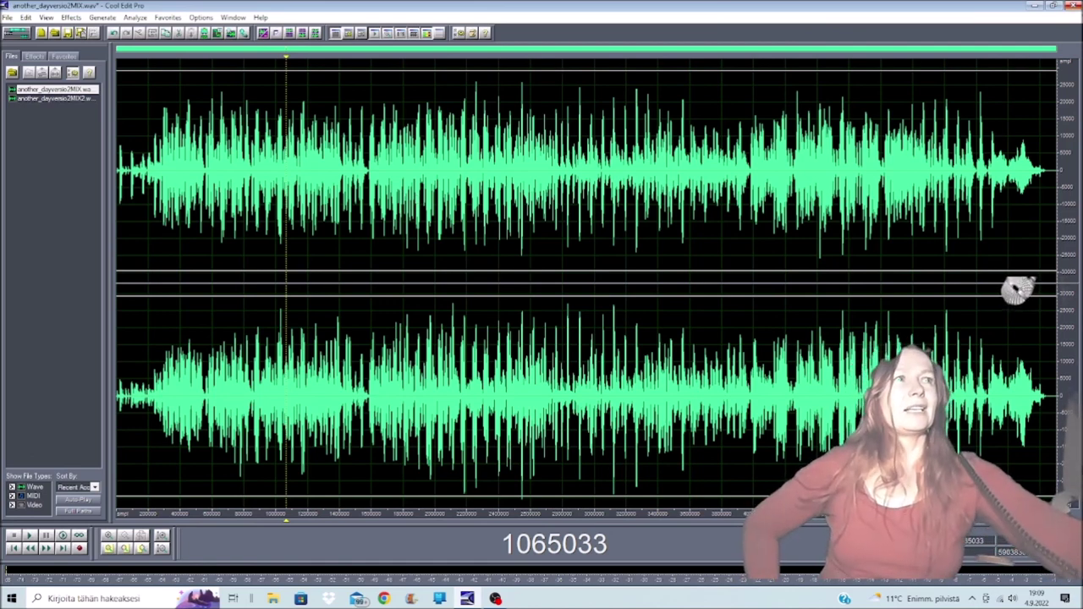
Close the audio editor and discard the unsaved changes to all files.
click(1074, 6)
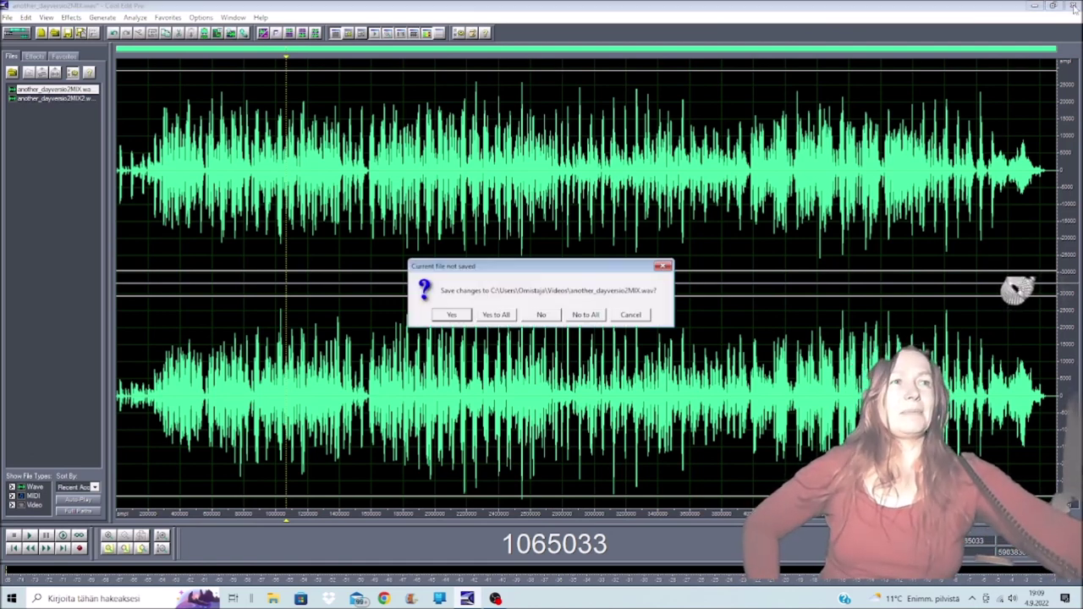
click(592, 317)
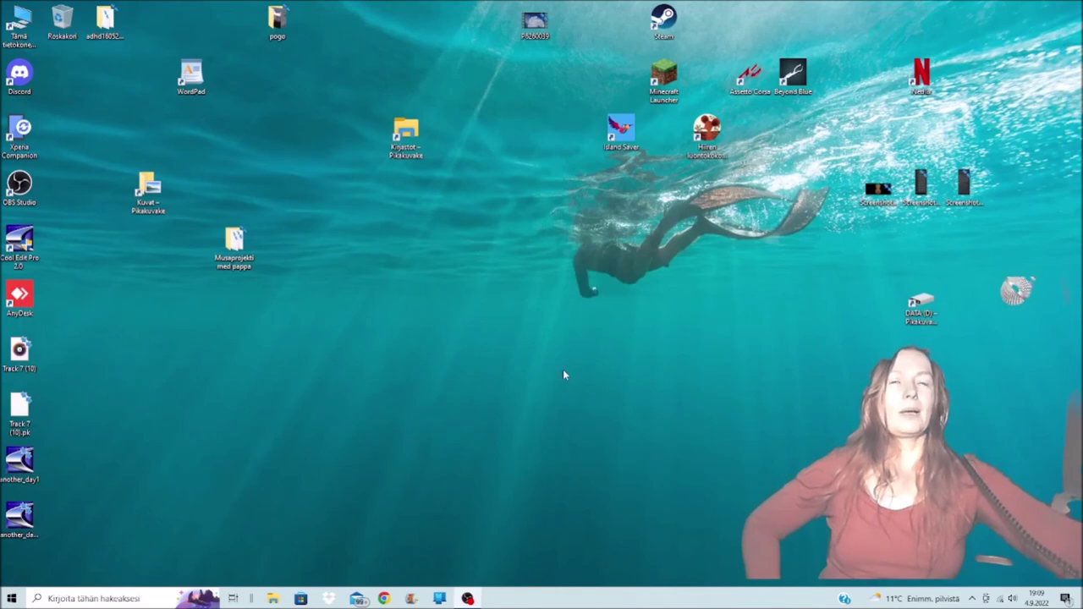